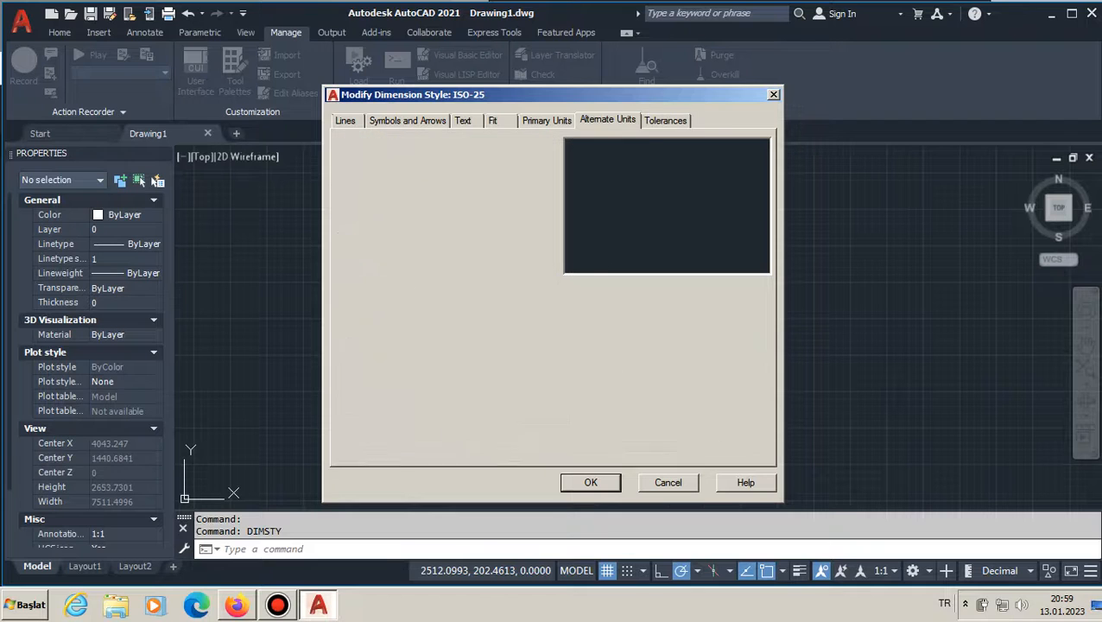
Set the ISO-25 style's primary units to Decimal with 0.0000 precision and its angular units to Decimal Degrees.
{"action": "left_click", "coordinate": [547, 121]}
{"action": "left_click", "coordinate": [543, 178]}
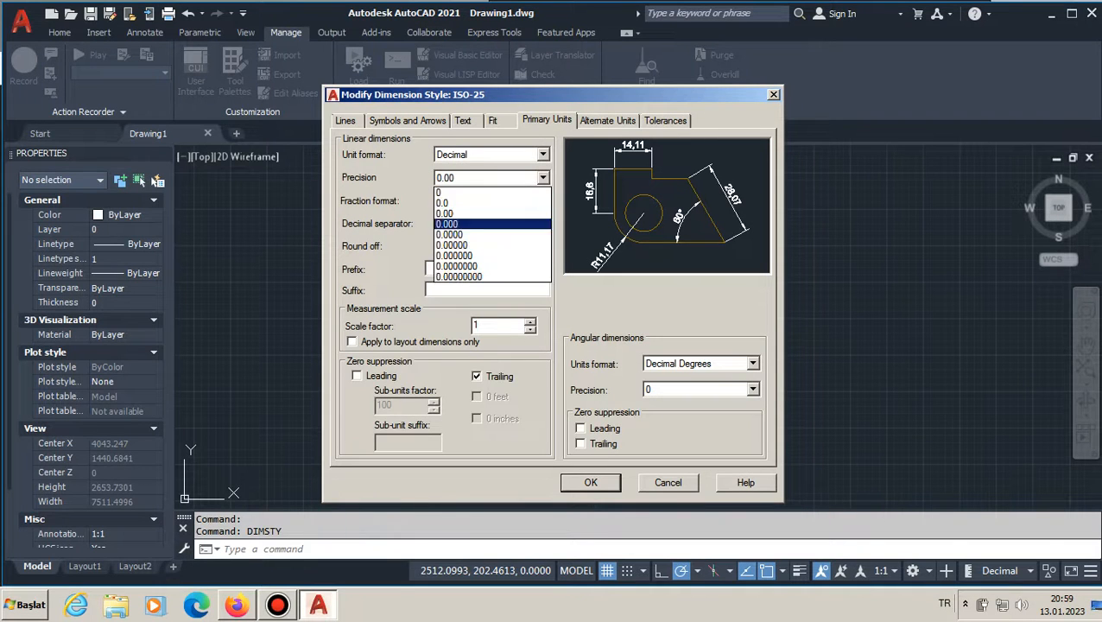
{"action": "left_click", "coordinate": [483, 236]}
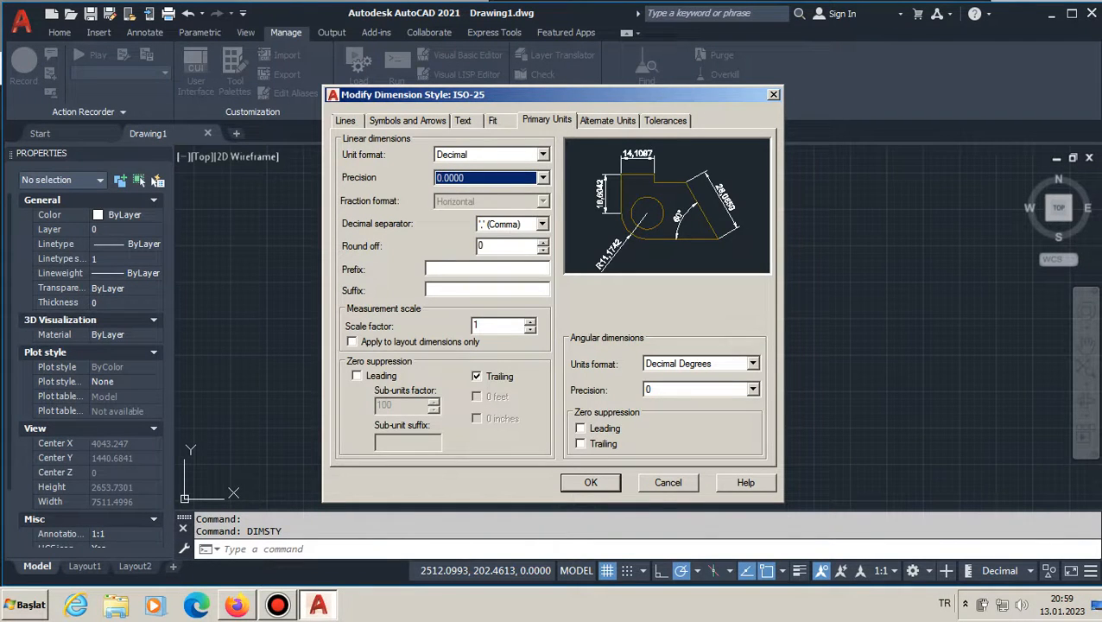
{"action": "left_click", "coordinate": [670, 365]}
{"action": "left_click", "coordinate": [677, 376]}
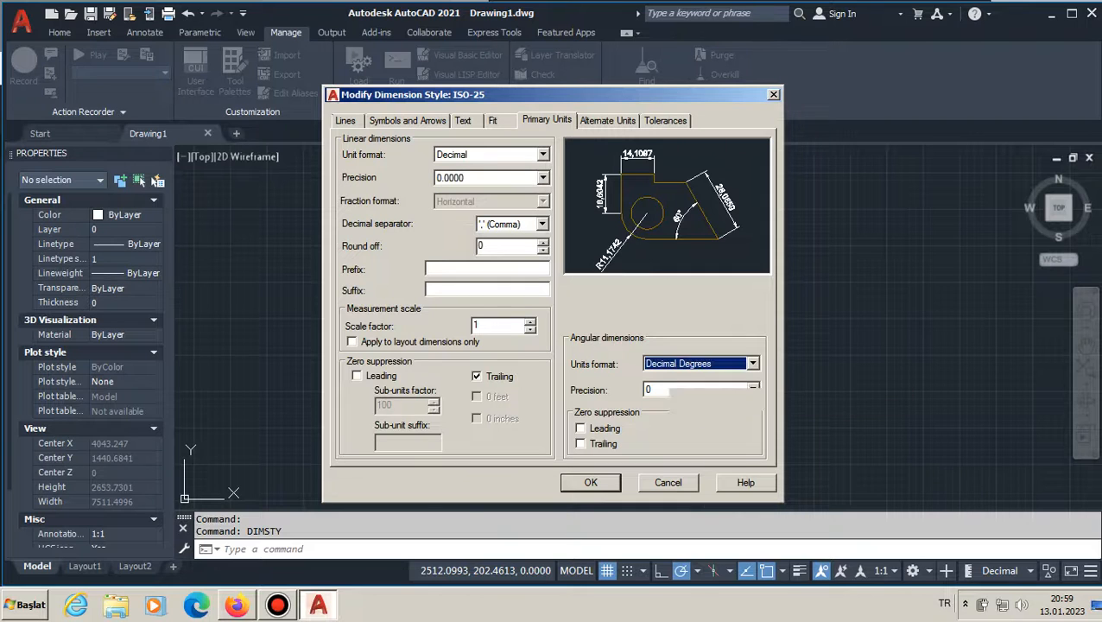
{"action": "left_click", "coordinate": [542, 155]}
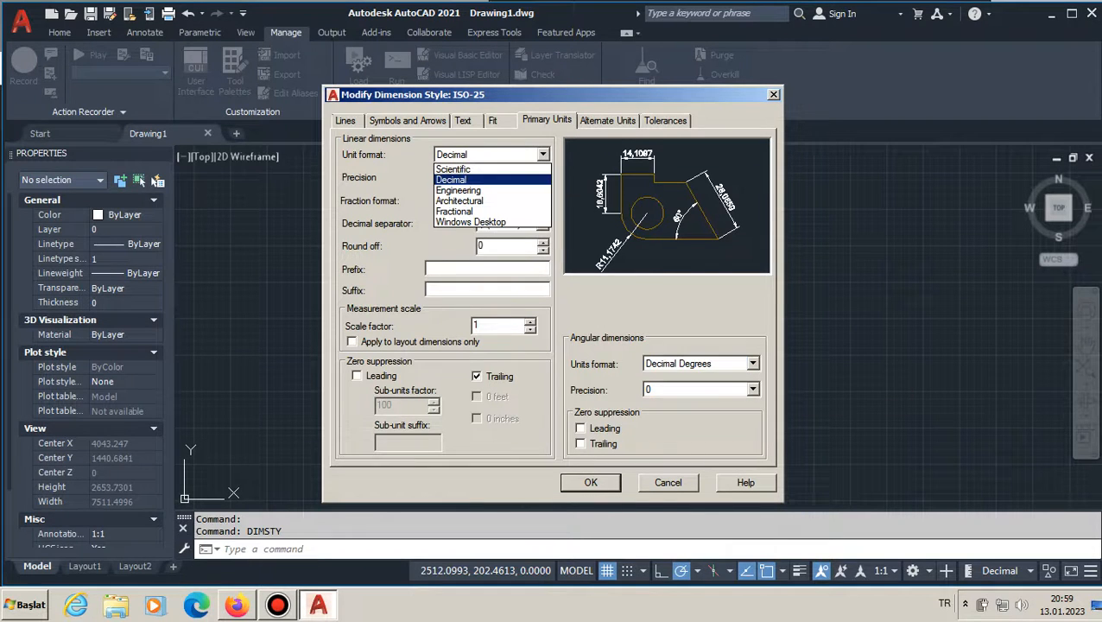
{"action": "left_click", "coordinate": [467, 180]}
{"action": "left_click", "coordinate": [493, 121]}
{"action": "left_click", "coordinate": [547, 121]}
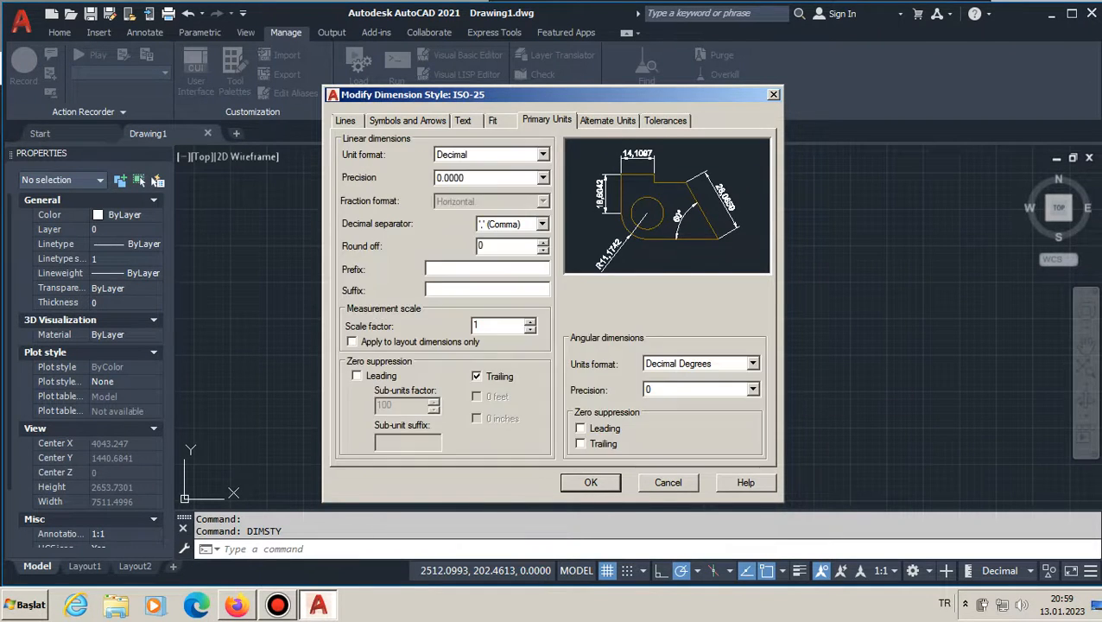
{"action": "left_click", "coordinate": [543, 178]}
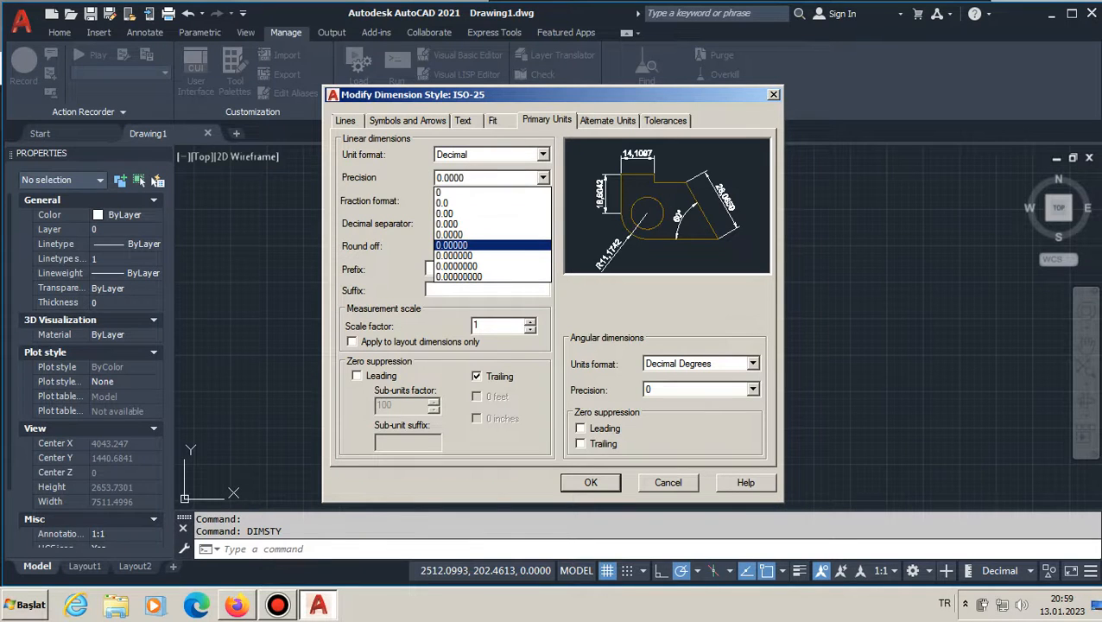
{"action": "left_click", "coordinate": [467, 235]}
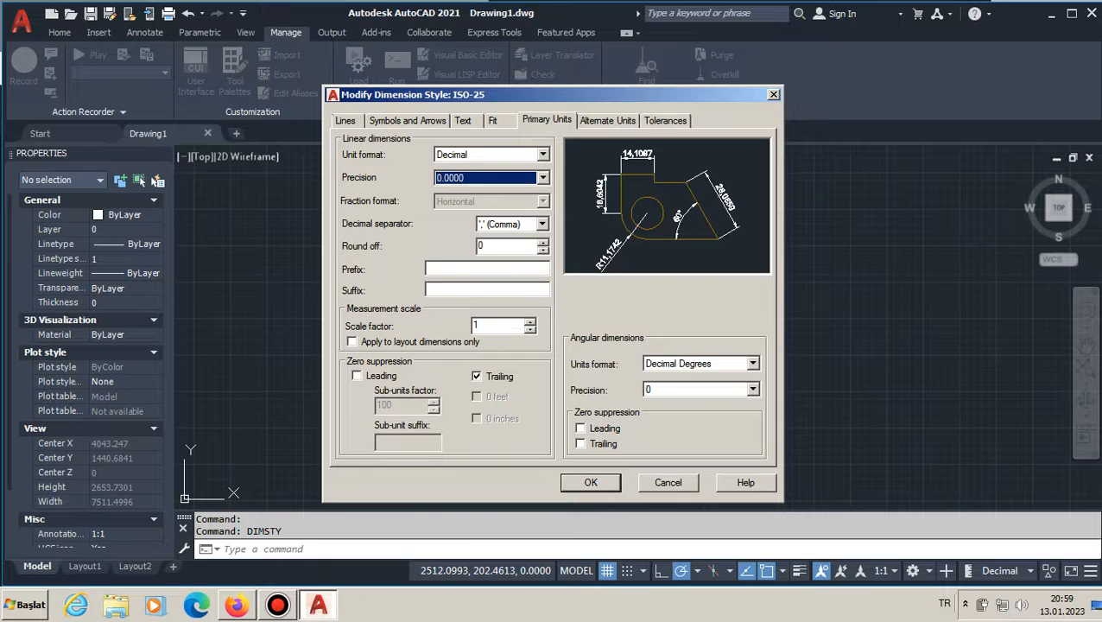
{"action": "left_click", "coordinate": [753, 364]}
{"action": "left_click", "coordinate": [682, 378]}
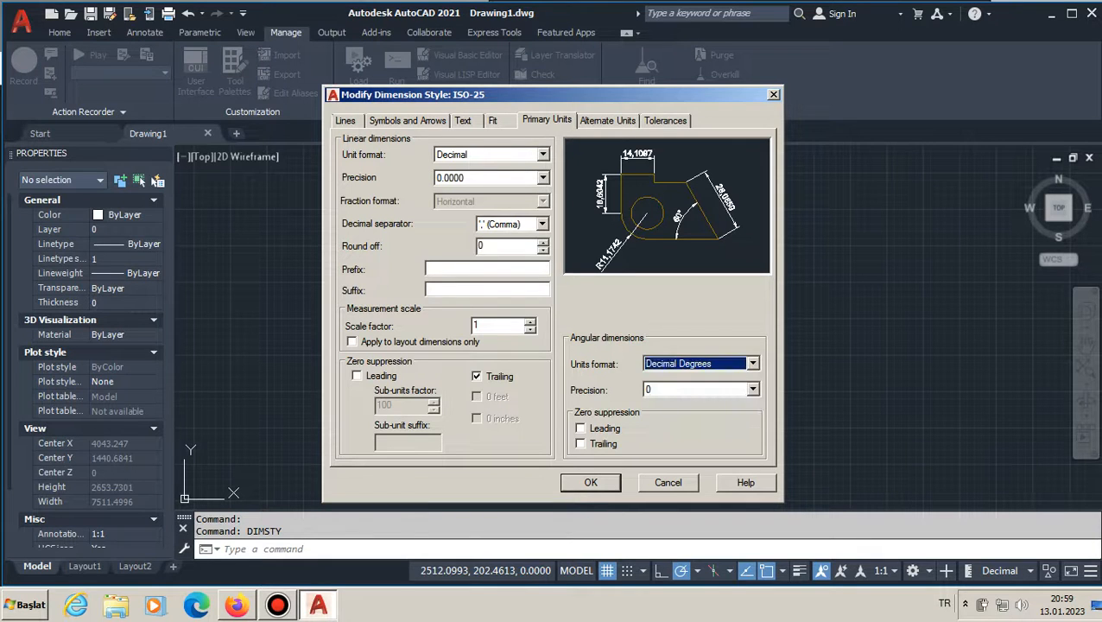
Review the ISO-25 style's text, fit, alternate unit, tolerance and line settings, and accept the dimension style changes.
{"action": "left_click", "coordinate": [463, 120]}
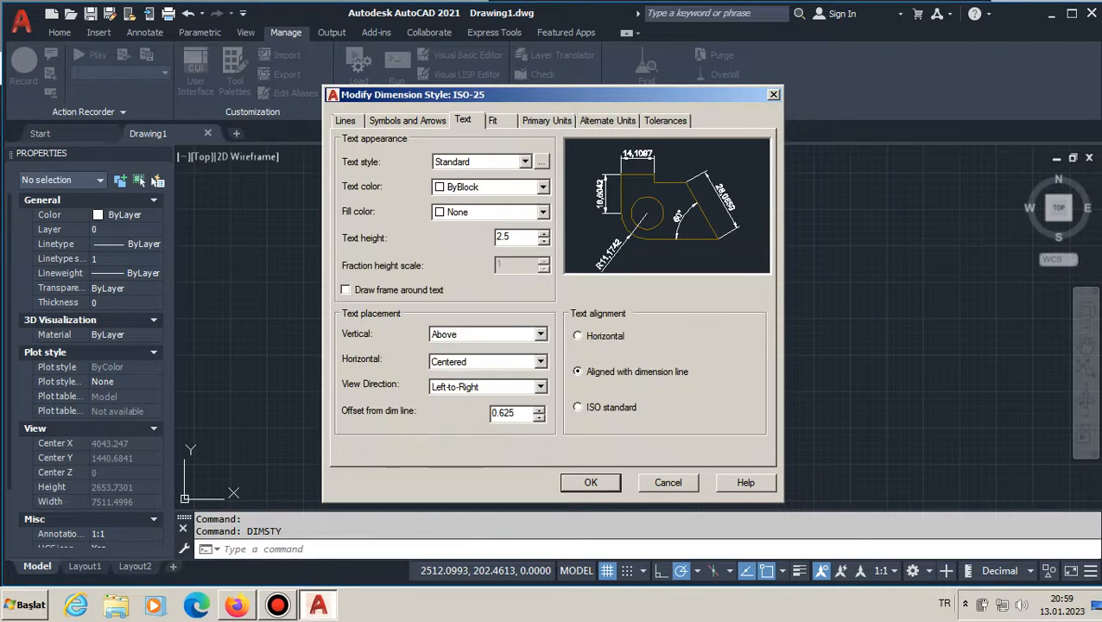
{"action": "left_click", "coordinate": [492, 120]}
{"action": "left_click", "coordinate": [547, 120]}
{"action": "left_click", "coordinate": [607, 120]}
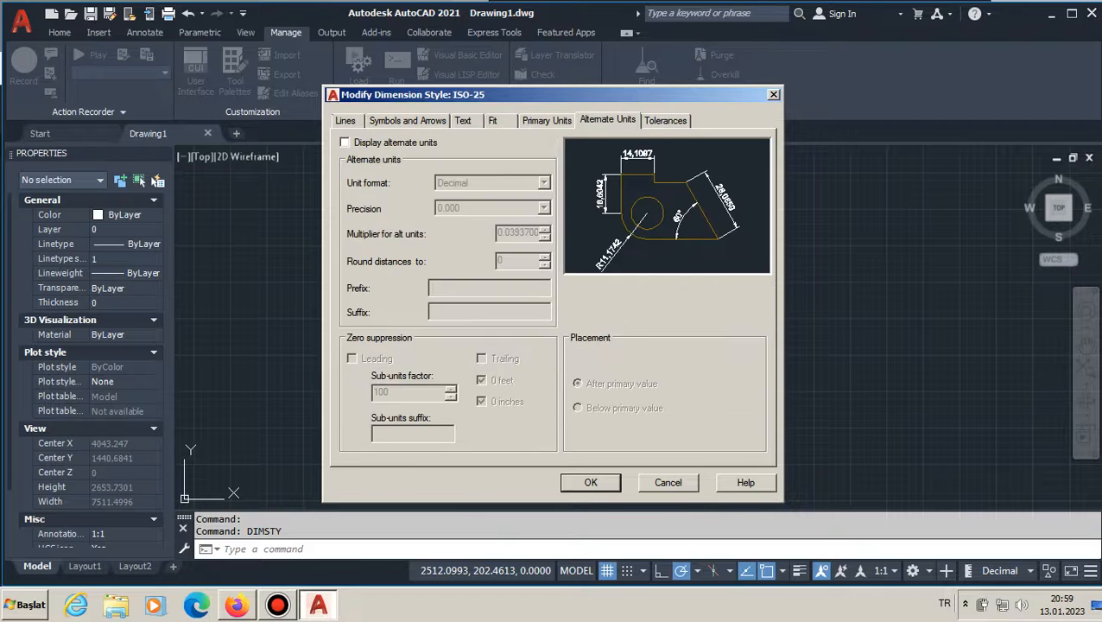
{"action": "left_click", "coordinate": [666, 120]}
{"action": "left_click", "coordinate": [608, 120]}
{"action": "left_click", "coordinate": [665, 120]}
{"action": "left_click", "coordinate": [607, 120]}
{"action": "left_click", "coordinate": [463, 120]}
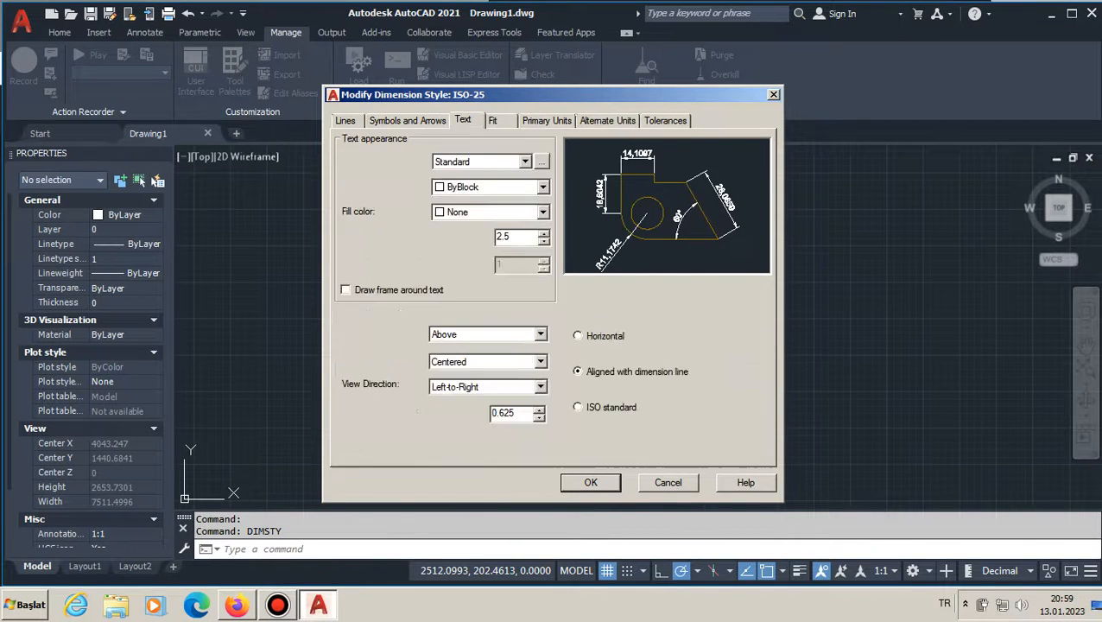
{"action": "left_click", "coordinate": [407, 120]}
{"action": "left_click", "coordinate": [346, 120]}
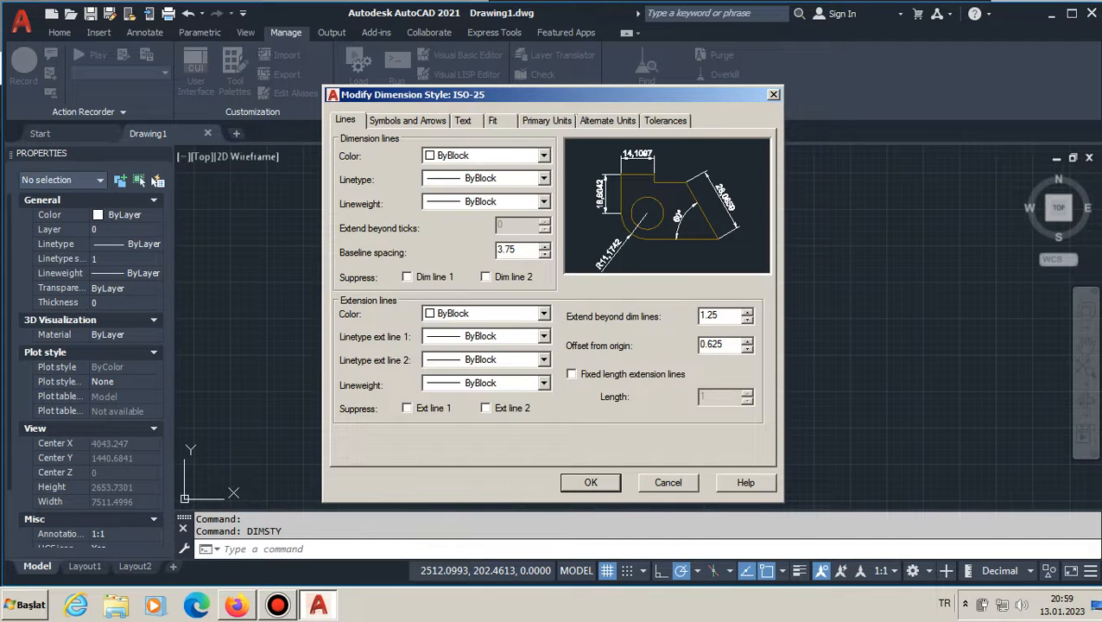
{"action": "left_click", "coordinate": [591, 483]}
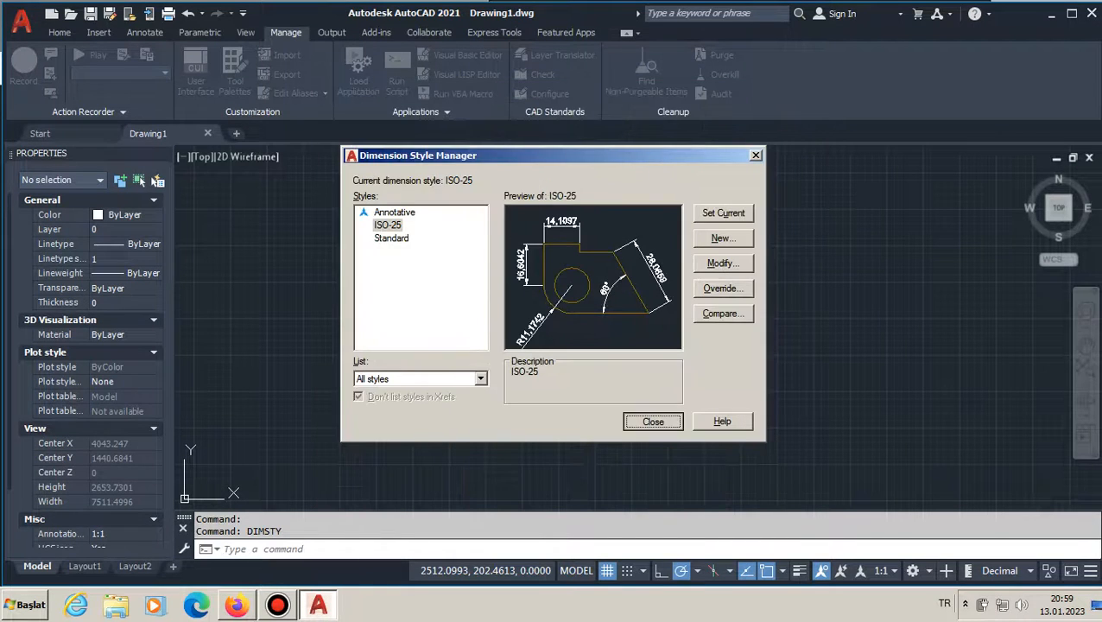
{"action": "left_click", "coordinate": [655, 421]}
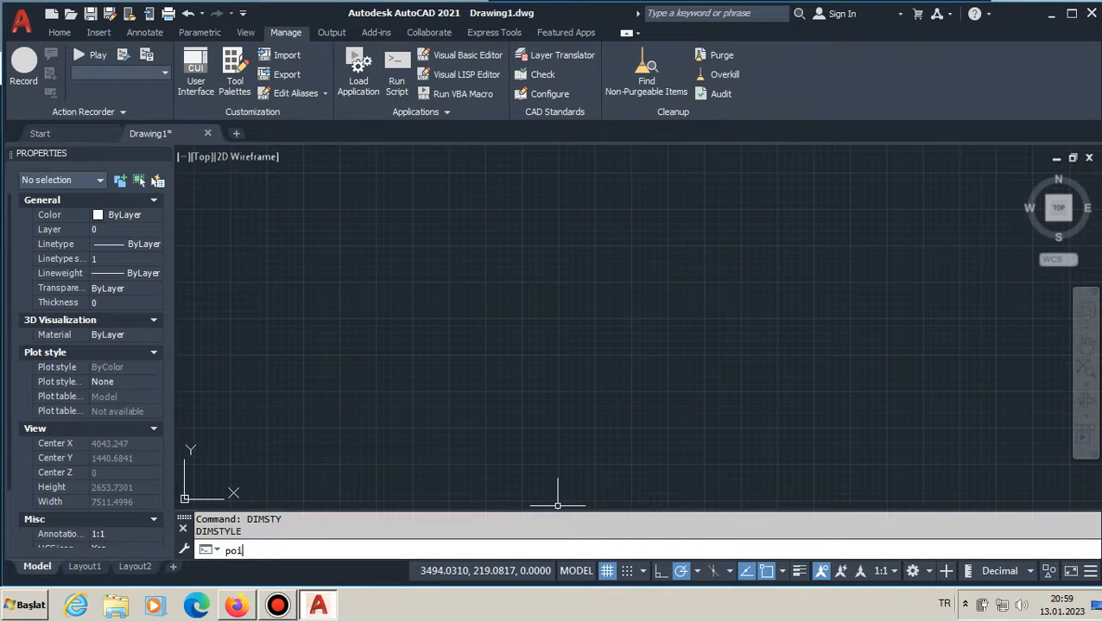
Place a single point in the left half of the empty drawing.
{"action": "key", "text": "Return"}
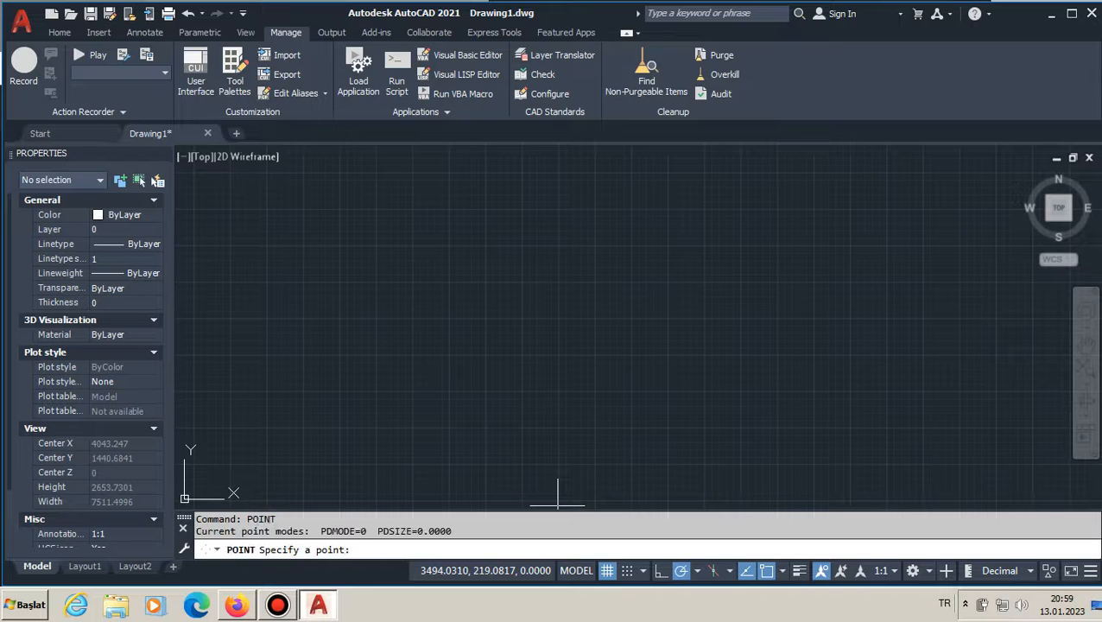
{"action": "left_click", "coordinate": [450, 316]}
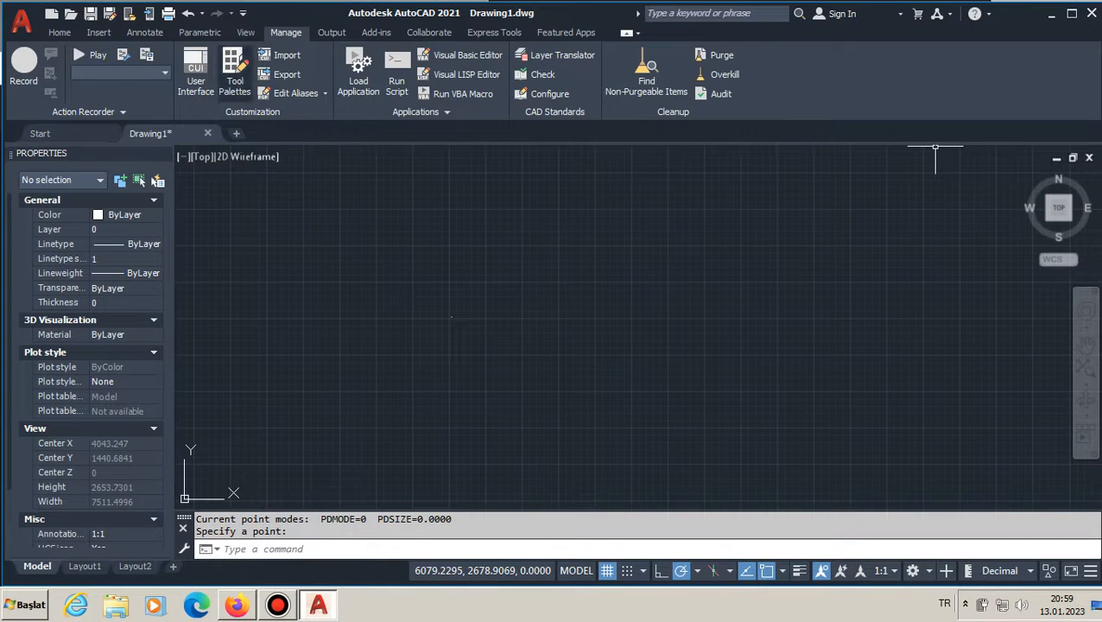
Change the point style to the circle with an X through it, keeping the size relative to the screen.
{"action": "left_click", "coordinate": [60, 32]}
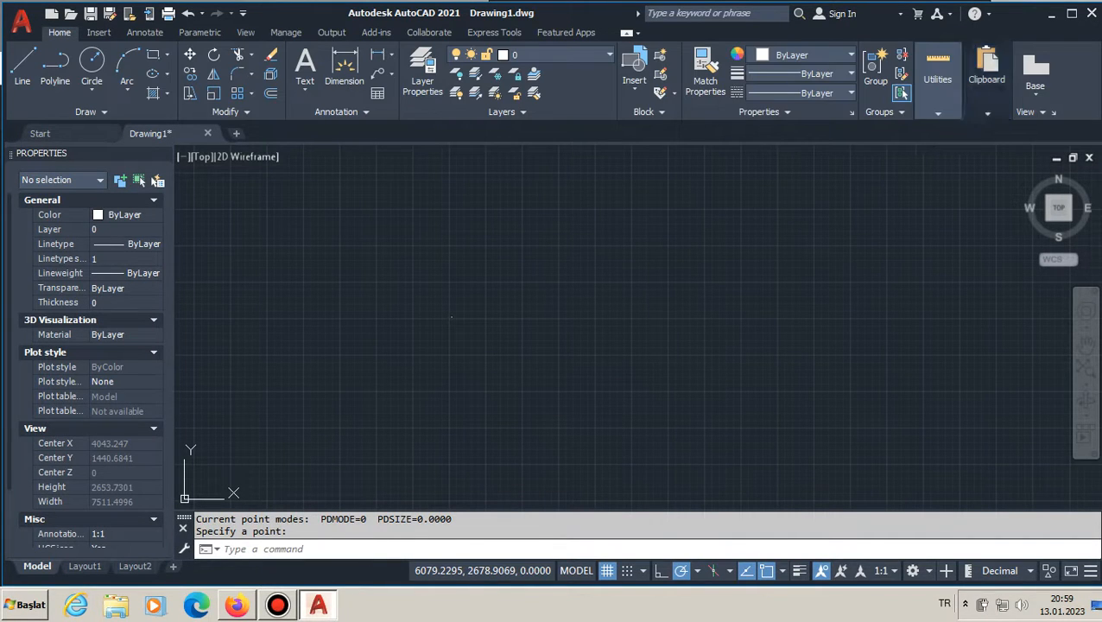
{"action": "mouse_move", "coordinate": [938, 84]}
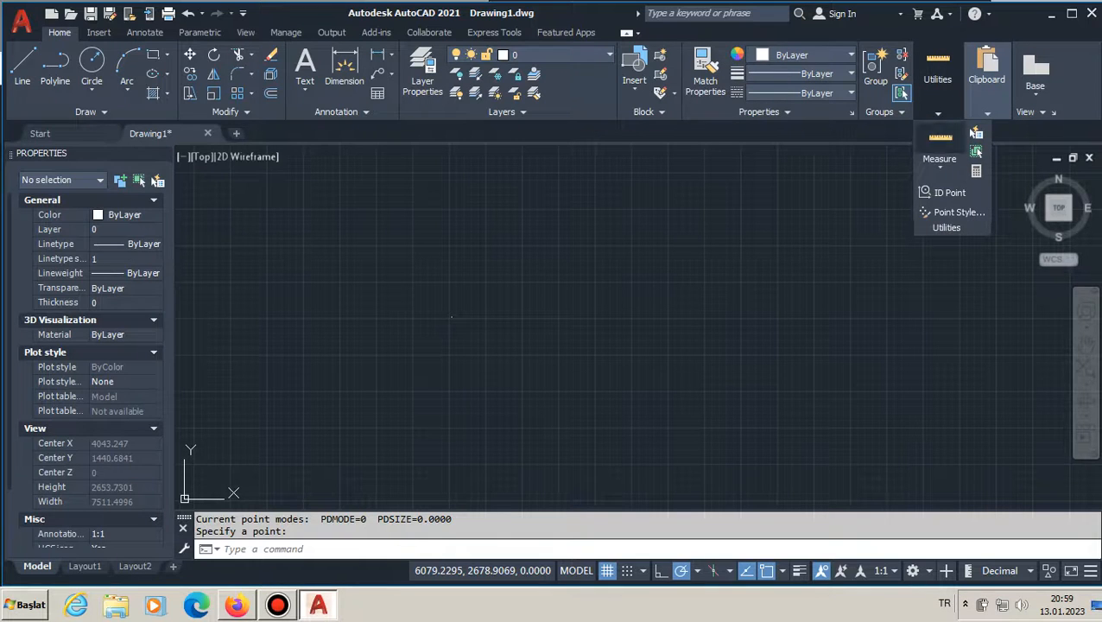
{"action": "mouse_move", "coordinate": [986, 79]}
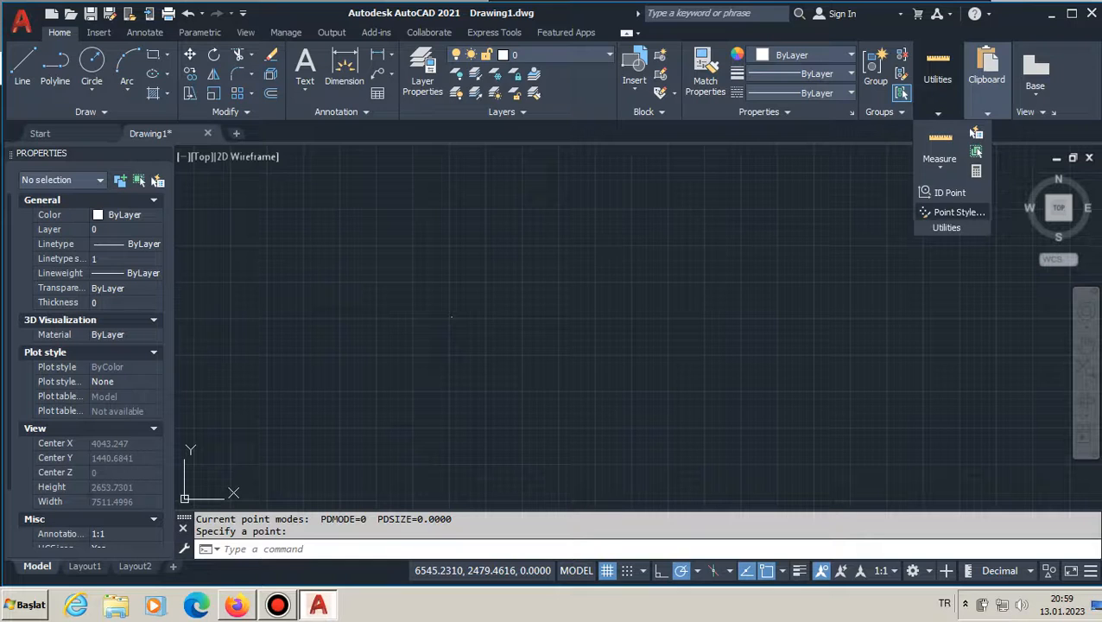
{"action": "left_click", "coordinate": [958, 211]}
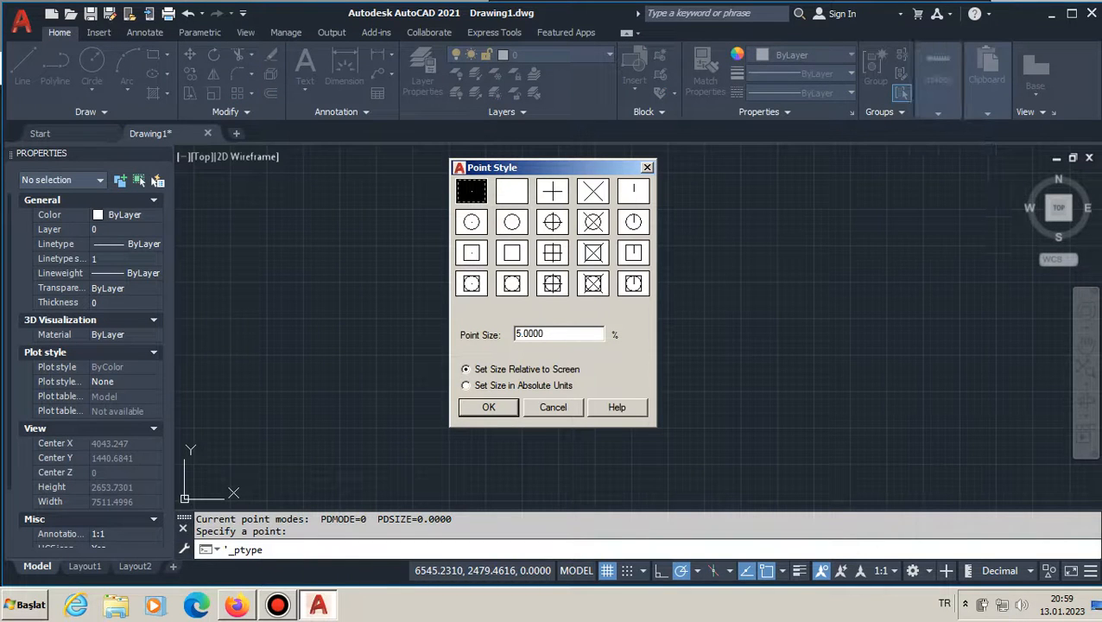
{"action": "left_click", "coordinate": [489, 407]}
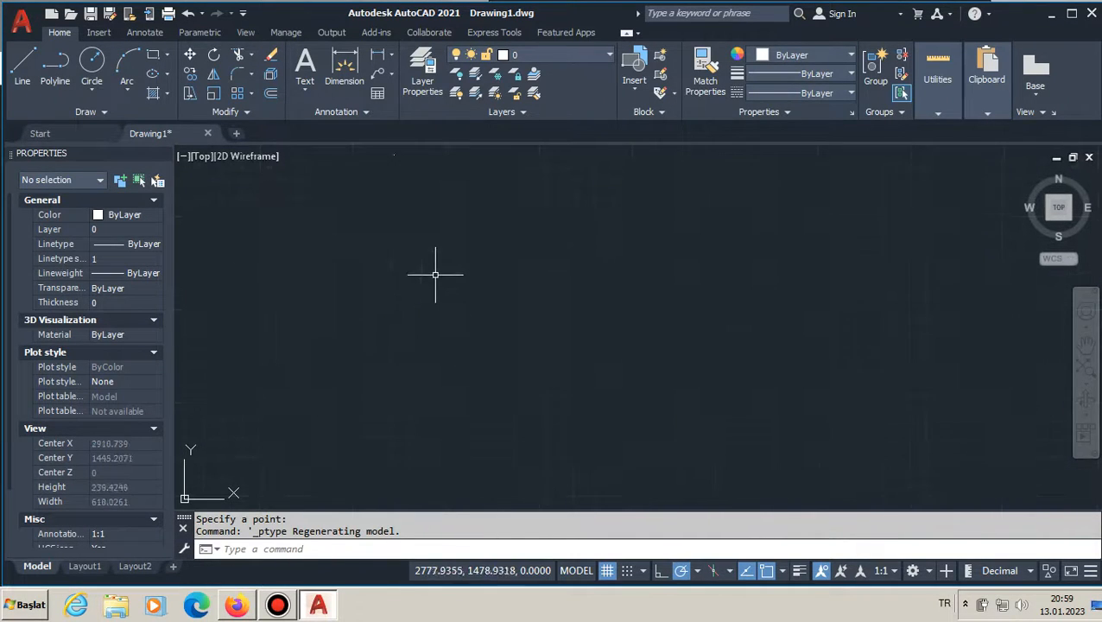
{"action": "scroll", "coordinate": [420, 221], "scroll_direction": "up", "scroll_amount": 10}
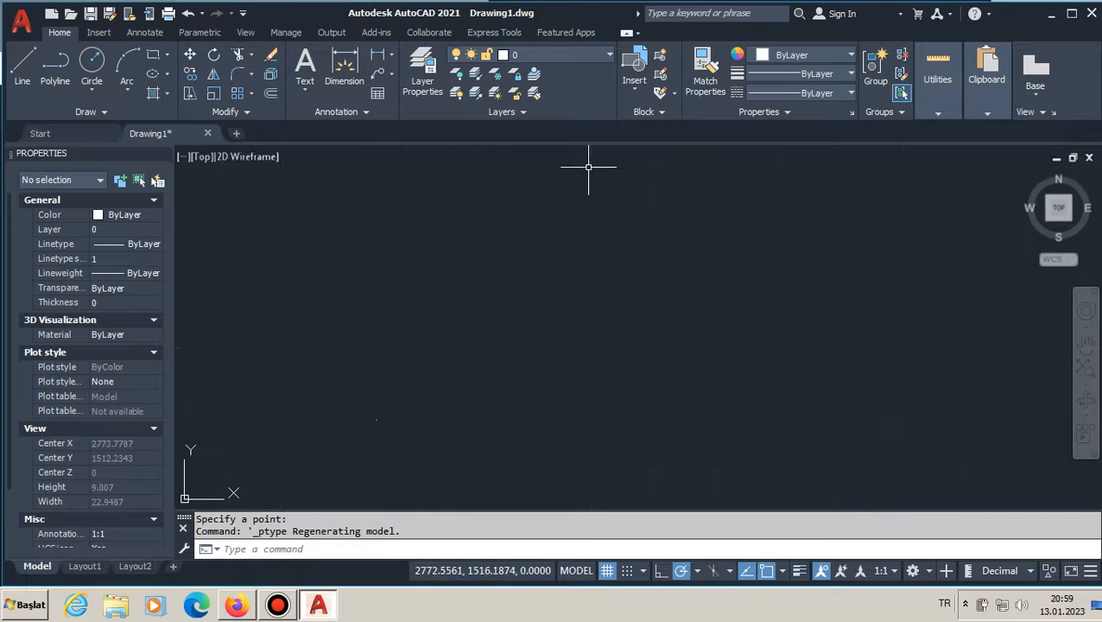
{"action": "left_click", "coordinate": [938, 82]}
{"action": "left_click", "coordinate": [955, 212]}
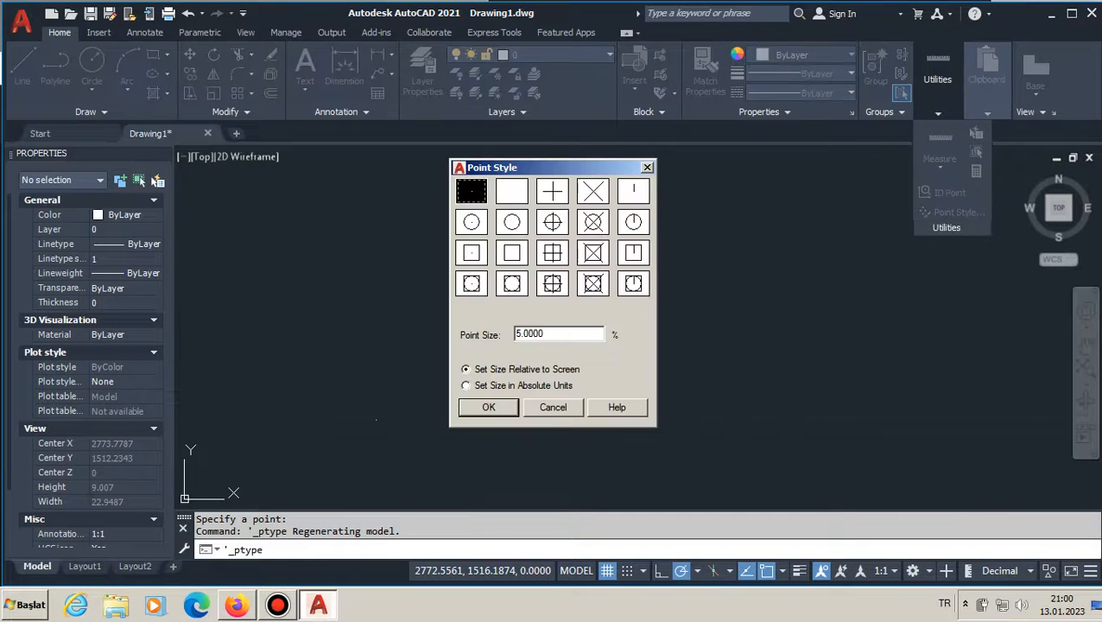
{"action": "left_click", "coordinate": [593, 254]}
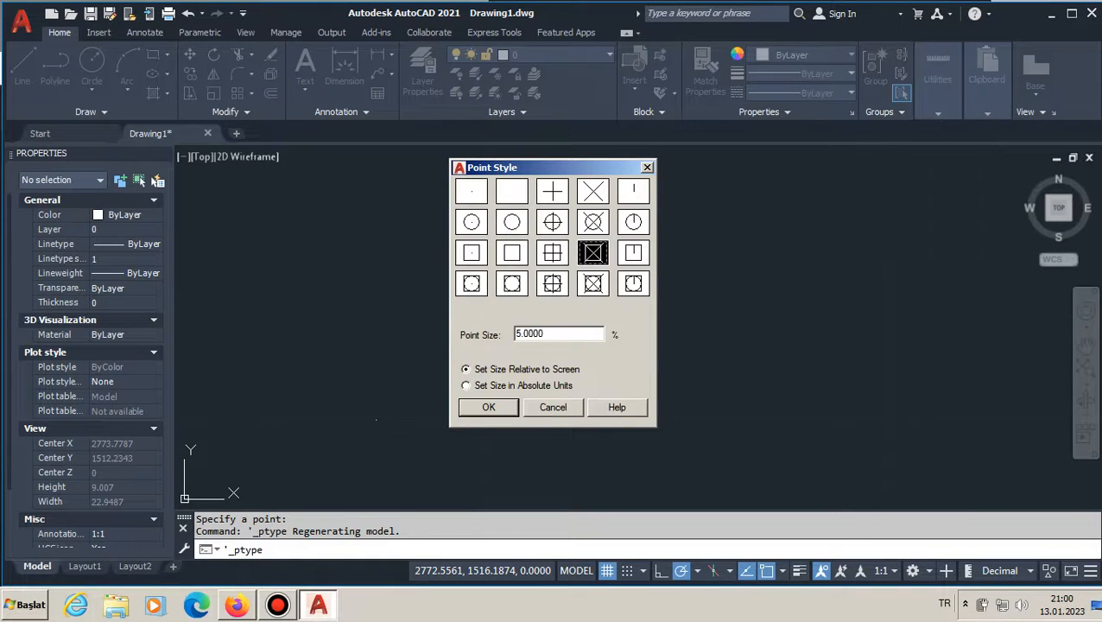
{"action": "left_click", "coordinate": [594, 222]}
{"action": "left_click", "coordinate": [489, 407]}
Move the point to X 2000, Y 2000 by editing its position properties, and select it at its new location.
{"action": "scroll", "coordinate": [385, 466], "scroll_direction": "down", "scroll_amount": 8}
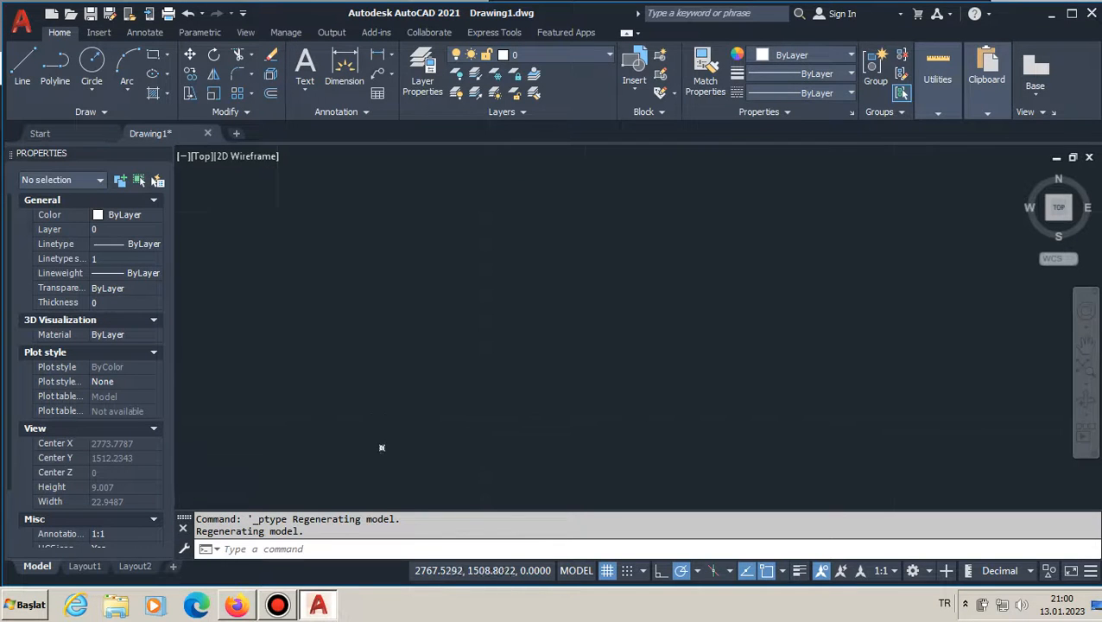
{"action": "middle_click_drag", "start_coordinate": [392, 462], "coordinate": [393, 320]}
{"action": "left_click", "coordinate": [412, 341]}
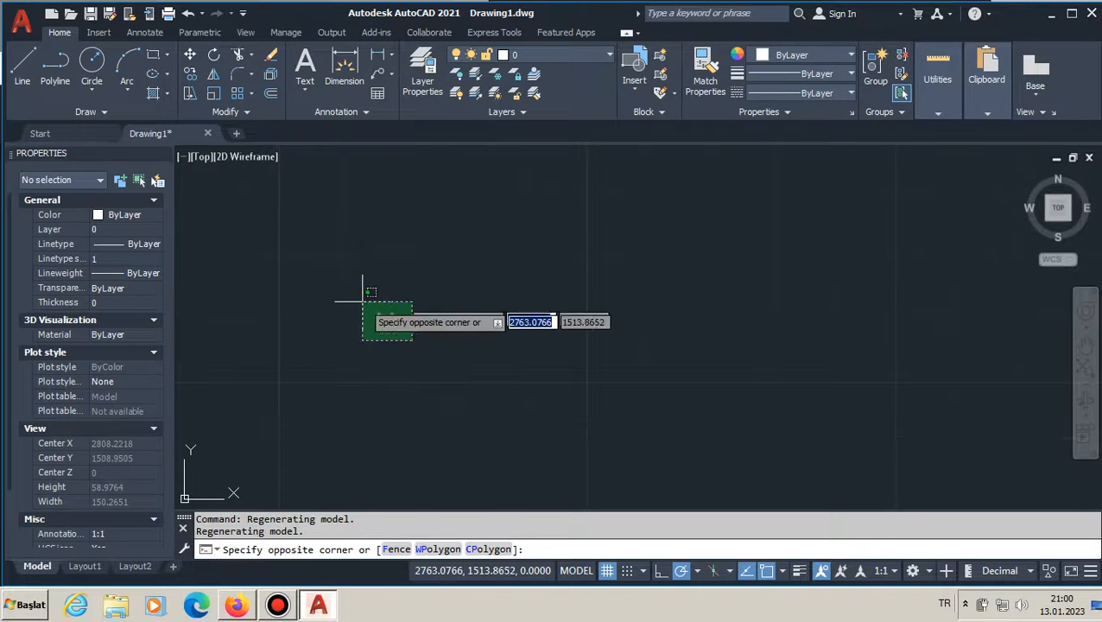
{"action": "left_click", "coordinate": [365, 297]}
{"action": "left_click", "coordinate": [154, 396]}
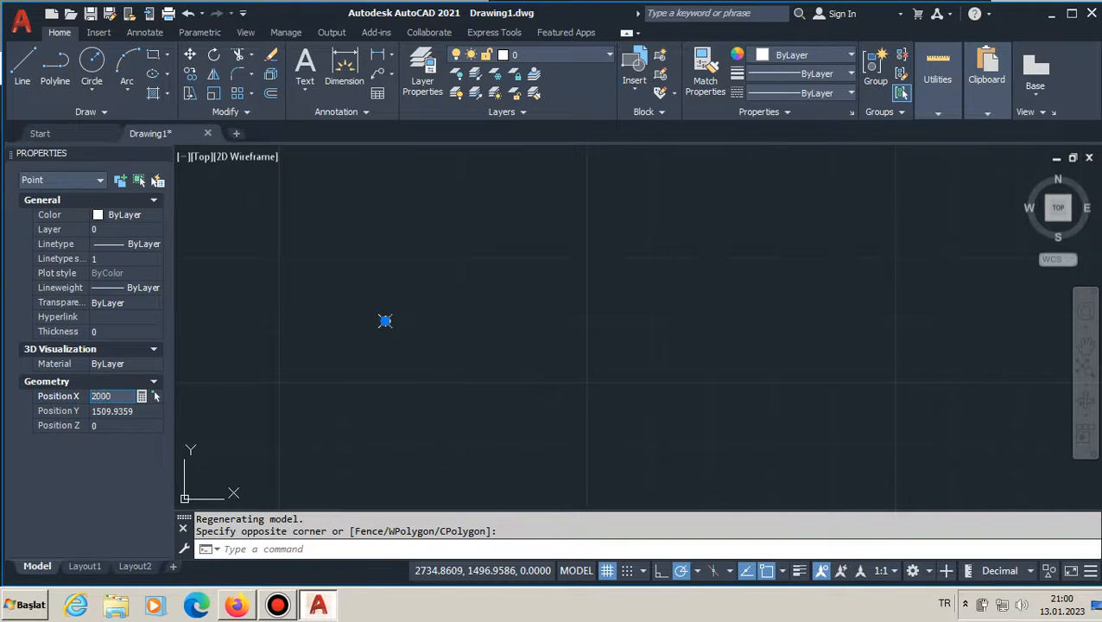
{"action": "left_click", "coordinate": [155, 411]}
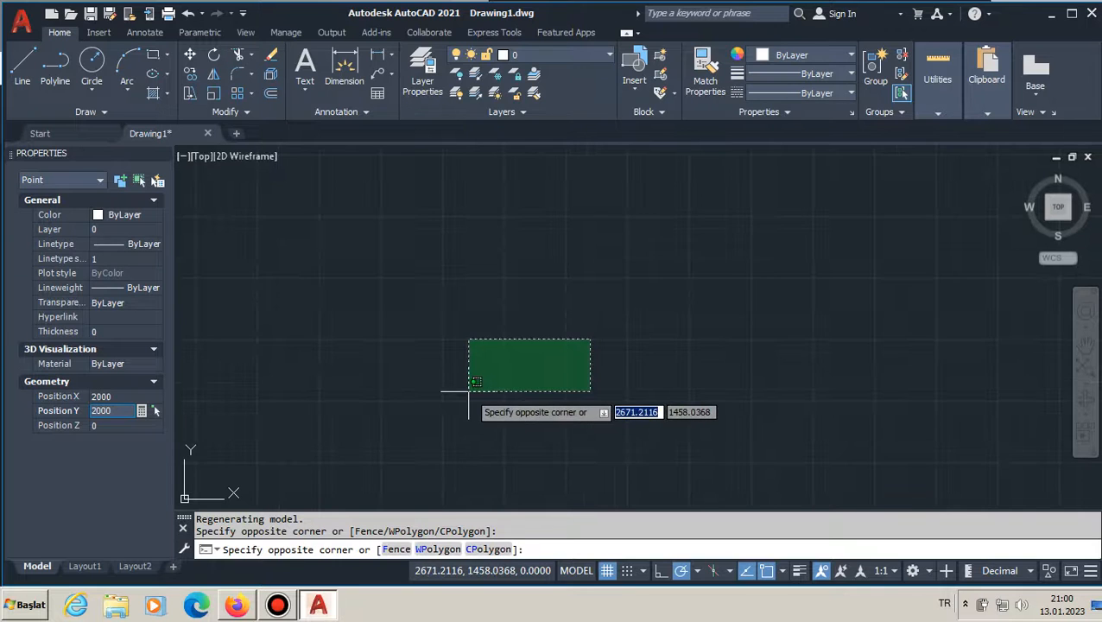
{"action": "key", "text": "Escape"}
{"action": "key", "text": "Return"}
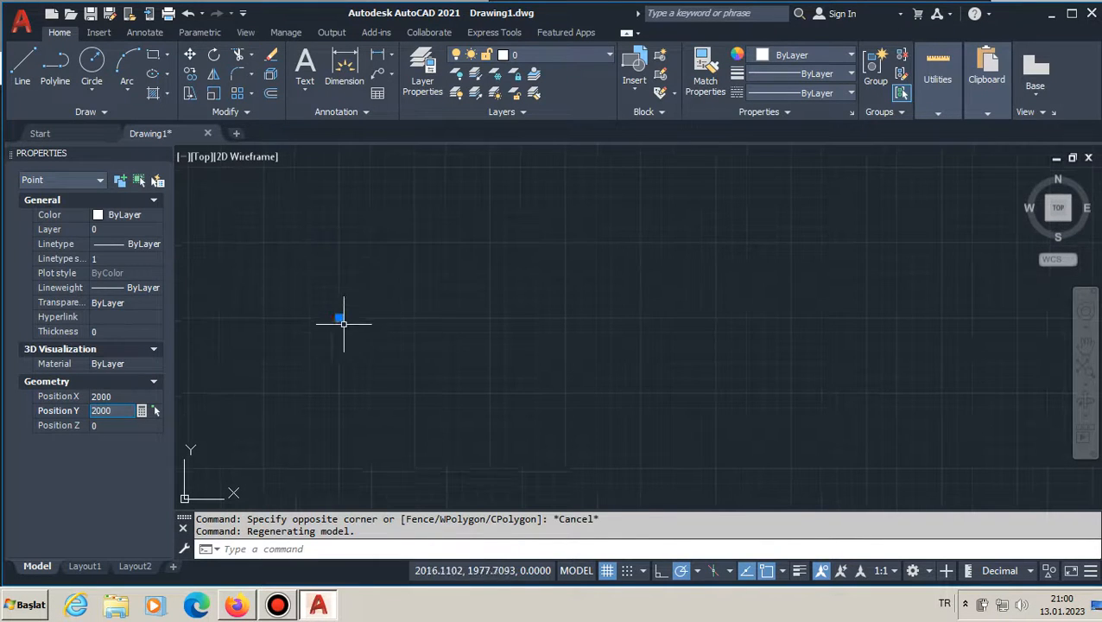
{"action": "key", "text": "Escape"}
{"action": "left_click", "coordinate": [340, 316]}
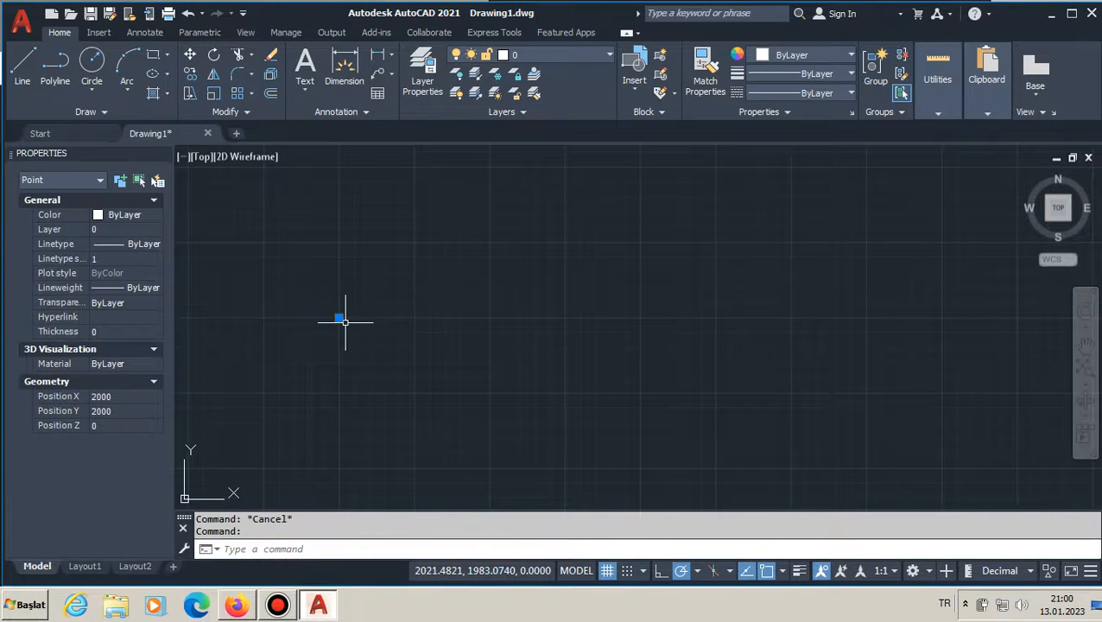
Start a line at the point at 2000, 2000 and draw a 150-unit vertical segment upward from it.
{"action": "type", "text": "line"}
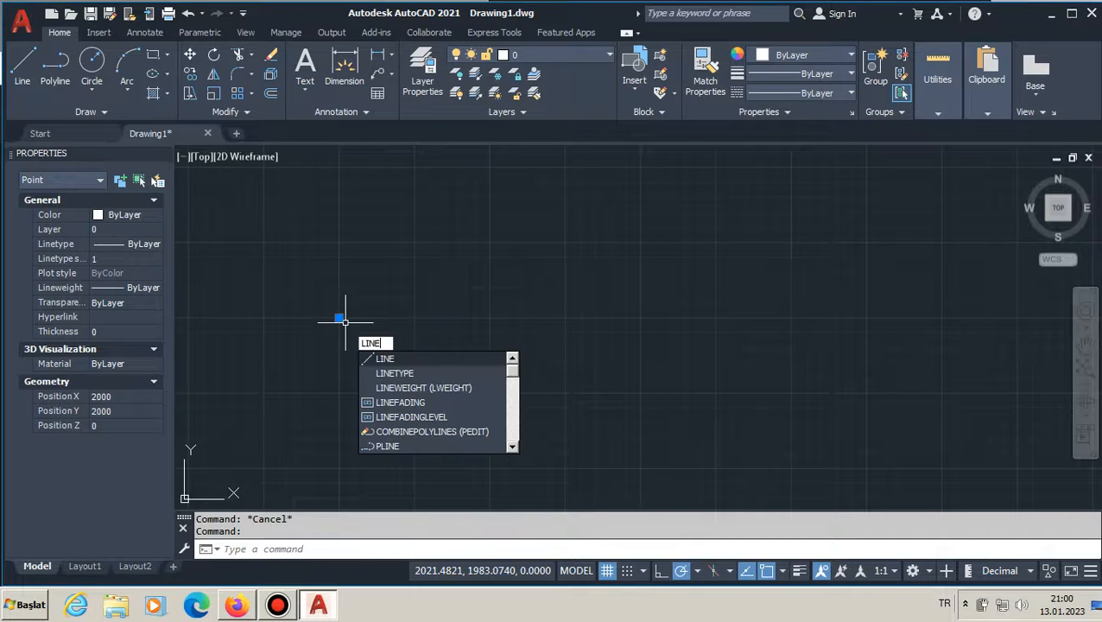
{"action": "key", "text": "Return"}
{"action": "scroll", "coordinate": [345, 320], "scroll_direction": "down", "scroll_amount": 3}
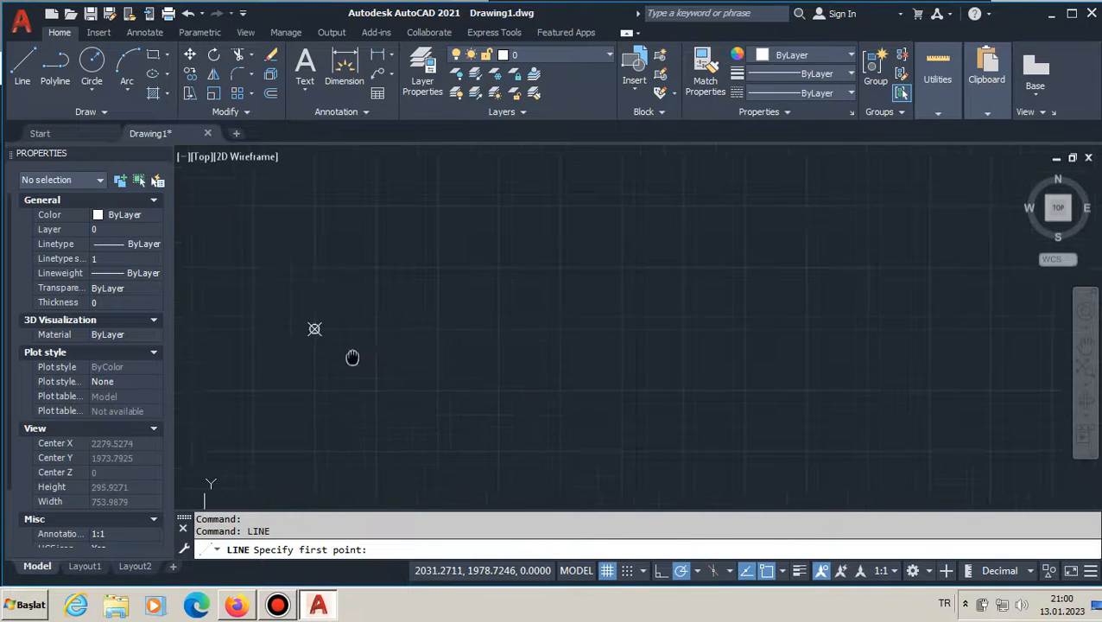
{"action": "left_click", "coordinate": [309, 310]}
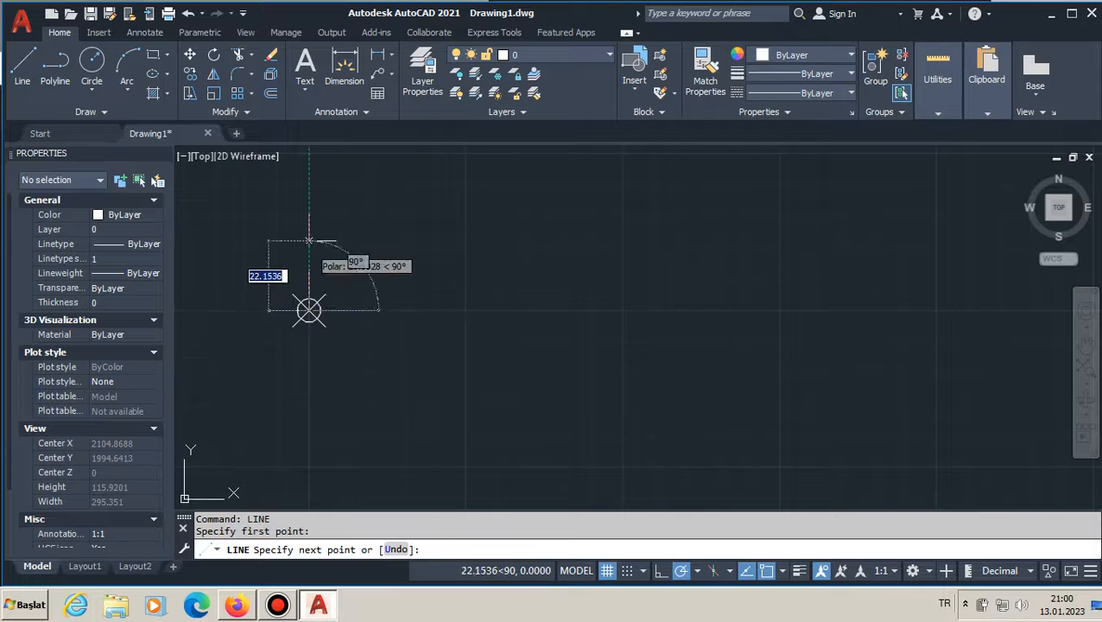
{"action": "middle_click_drag", "start_coordinate": [308, 255], "coordinate": [307, 402]}
{"action": "scroll", "coordinate": [308, 317], "scroll_direction": "up", "scroll_amount": 3}
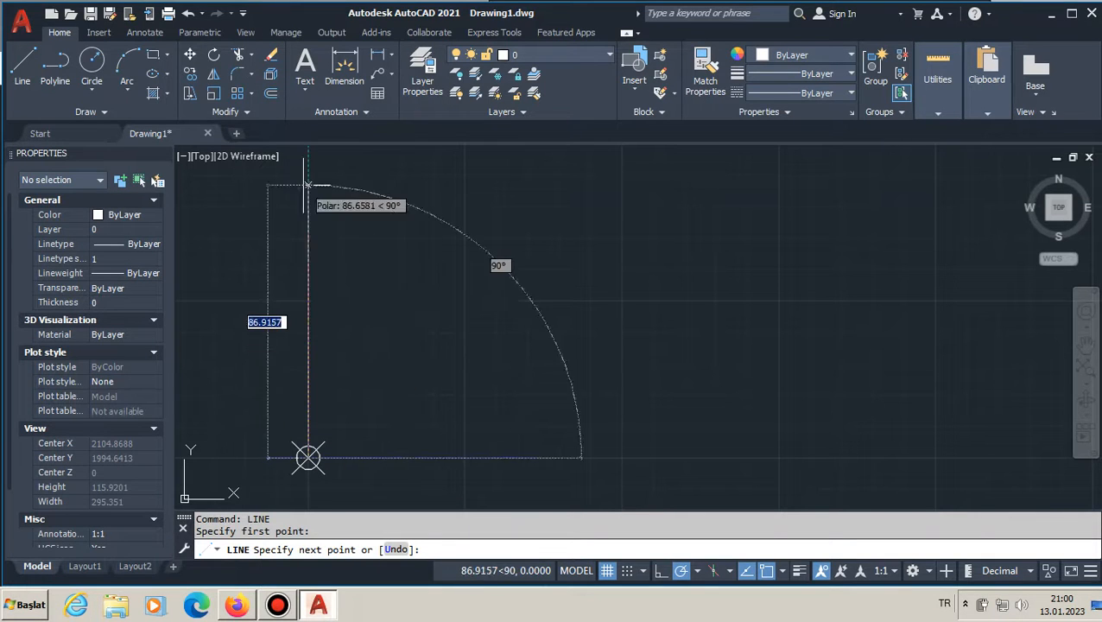
{"action": "middle_click_drag", "start_coordinate": [309, 173], "coordinate": [308, 269]}
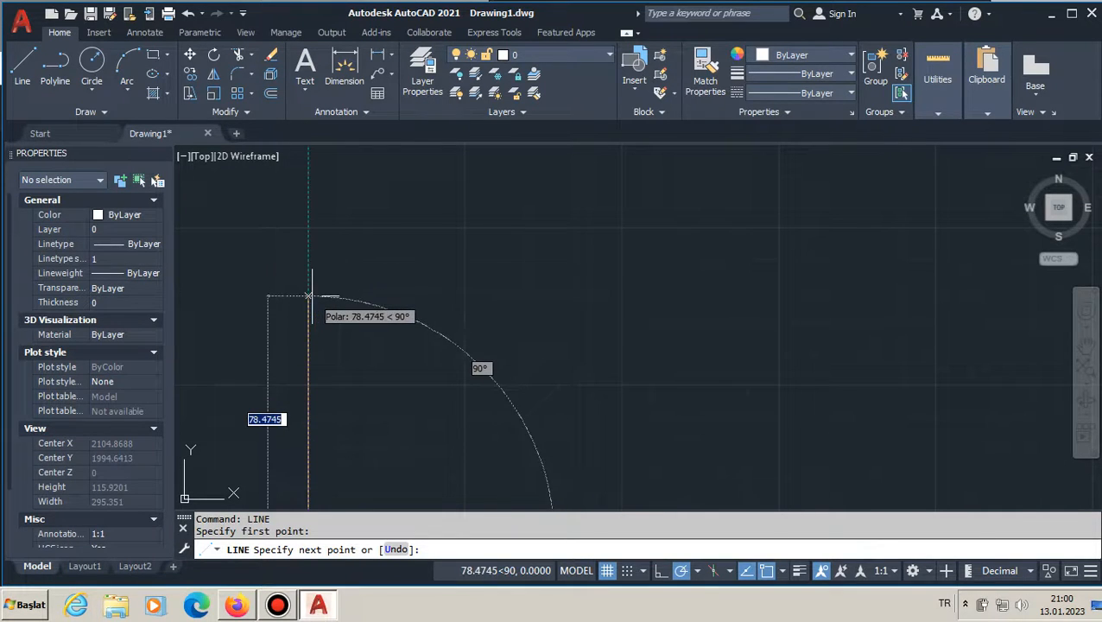
{"action": "type", "text": "150"}
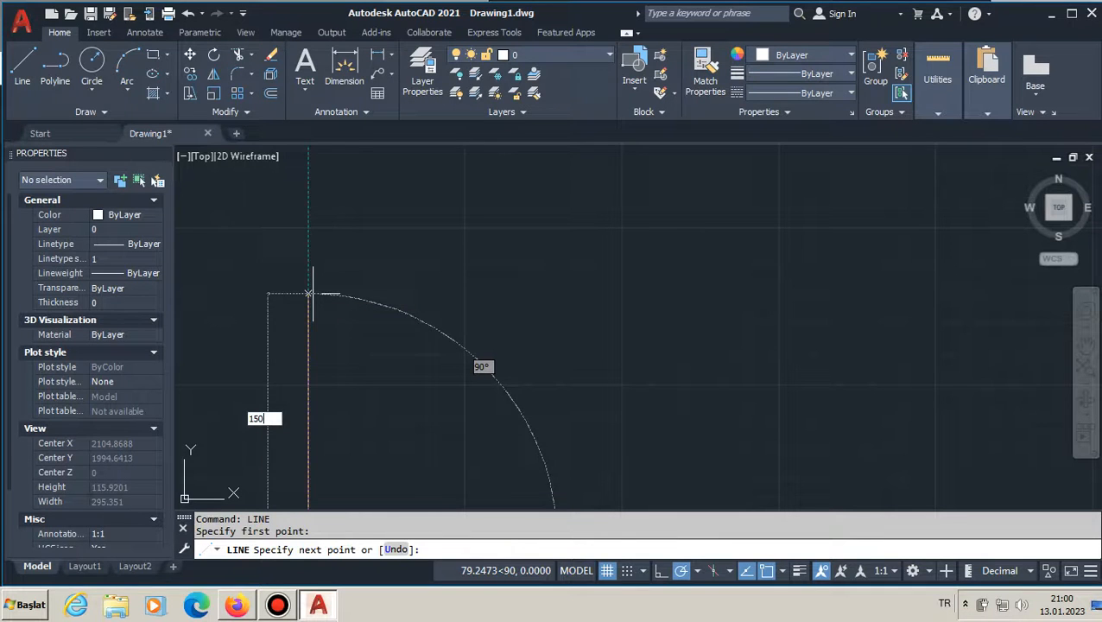
{"action": "key", "text": "Return"}
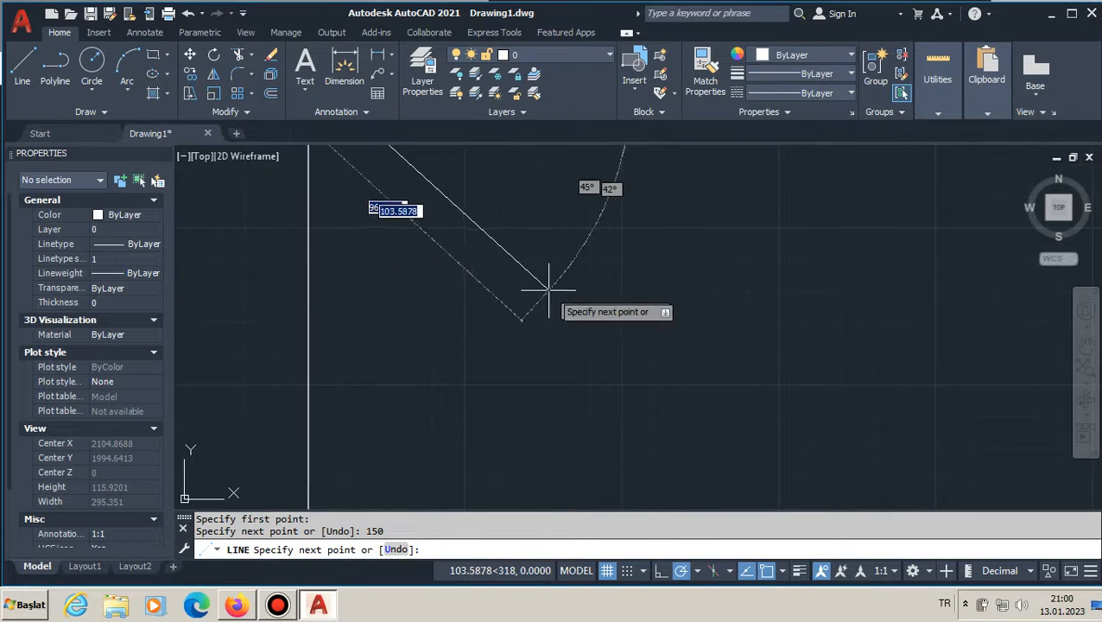
Try to continue the line 150 units rightward from the vertical segment's upper end, undoing each attempted segment.
{"action": "middle_click_drag", "start_coordinate": [733, 169], "coordinate": [698, 323]}
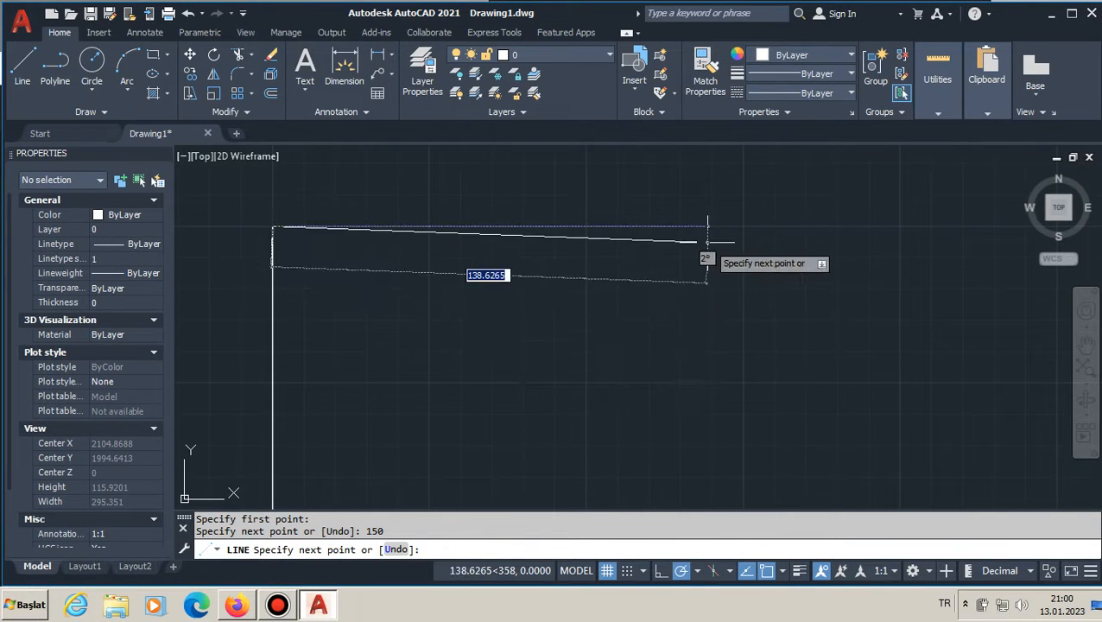
{"action": "type", "text": "150"}
{"action": "key", "text": "Return"}
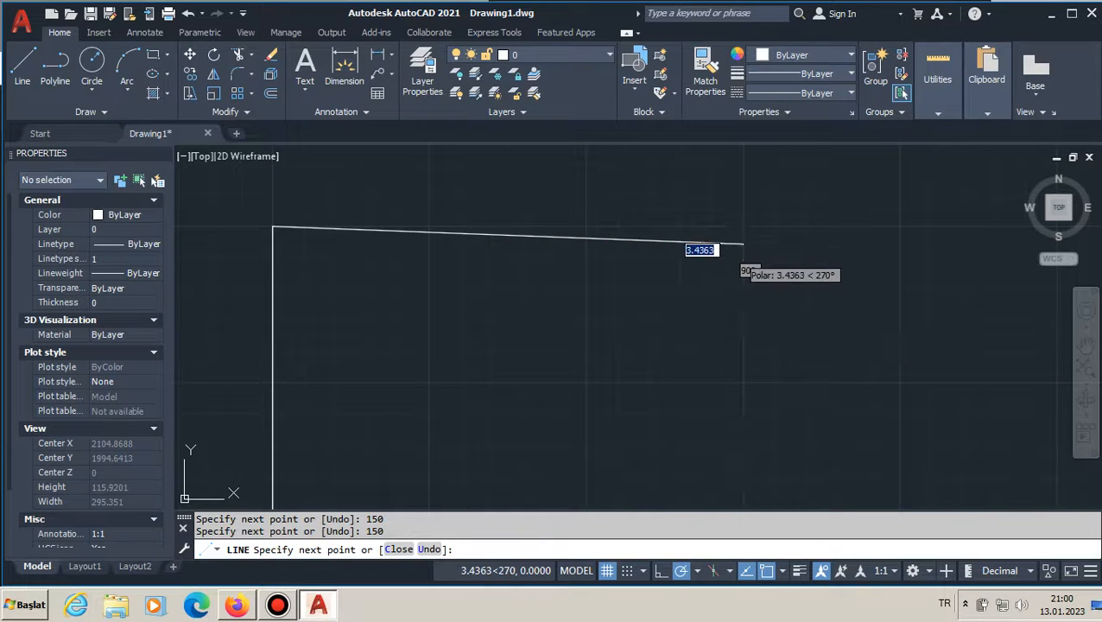
{"action": "key", "text": "ctrl+z"}
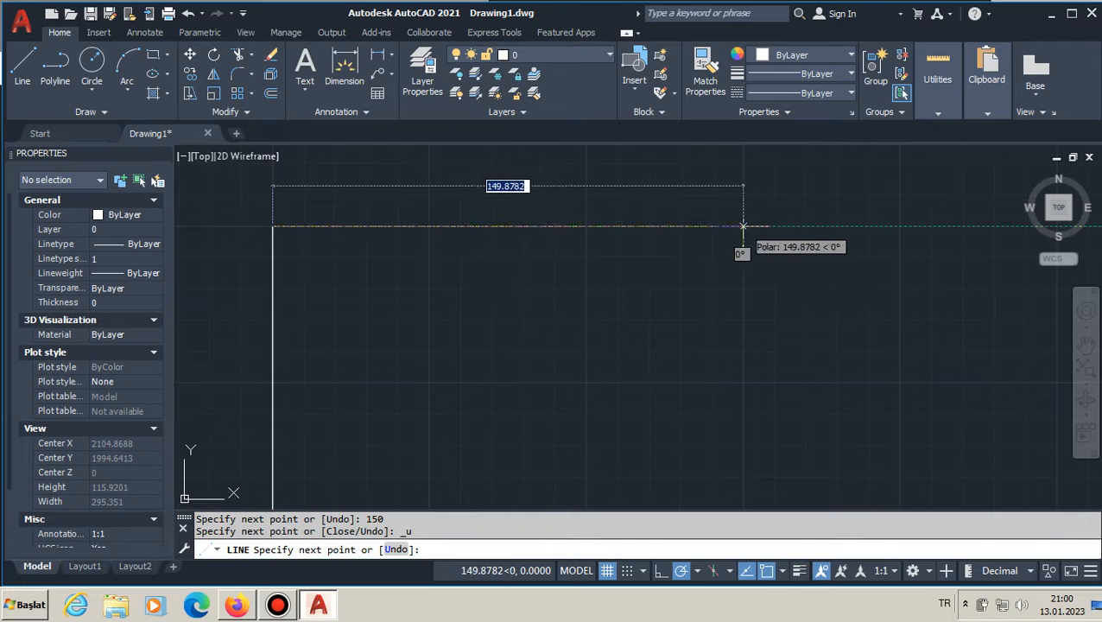
{"action": "type", "text": "1"}
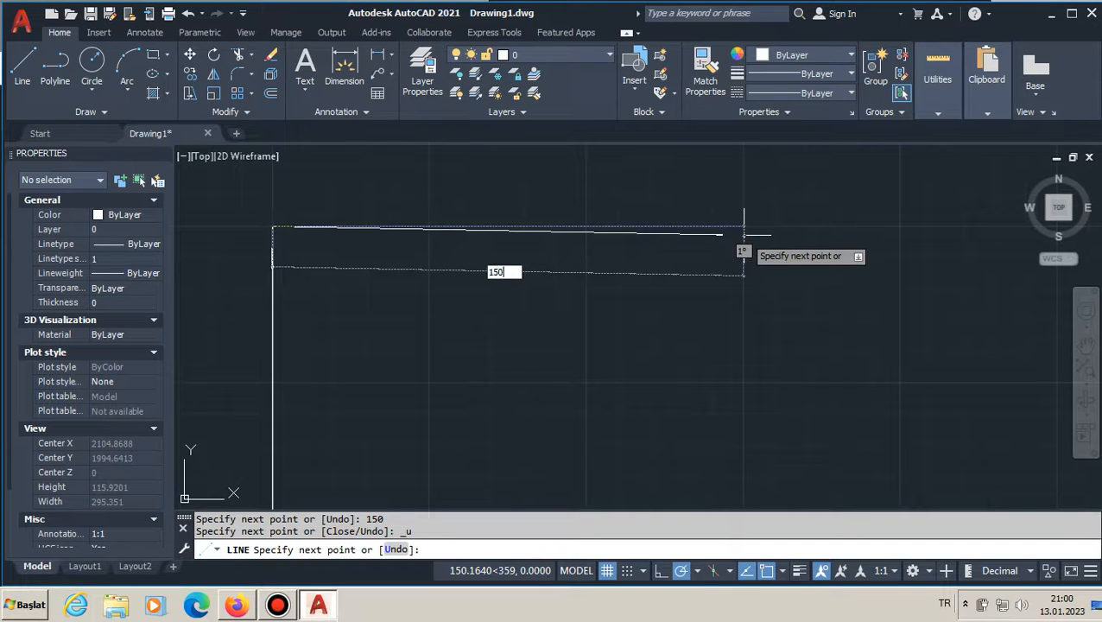
{"action": "type", "text": "50"}
{"action": "key", "text": "Return"}
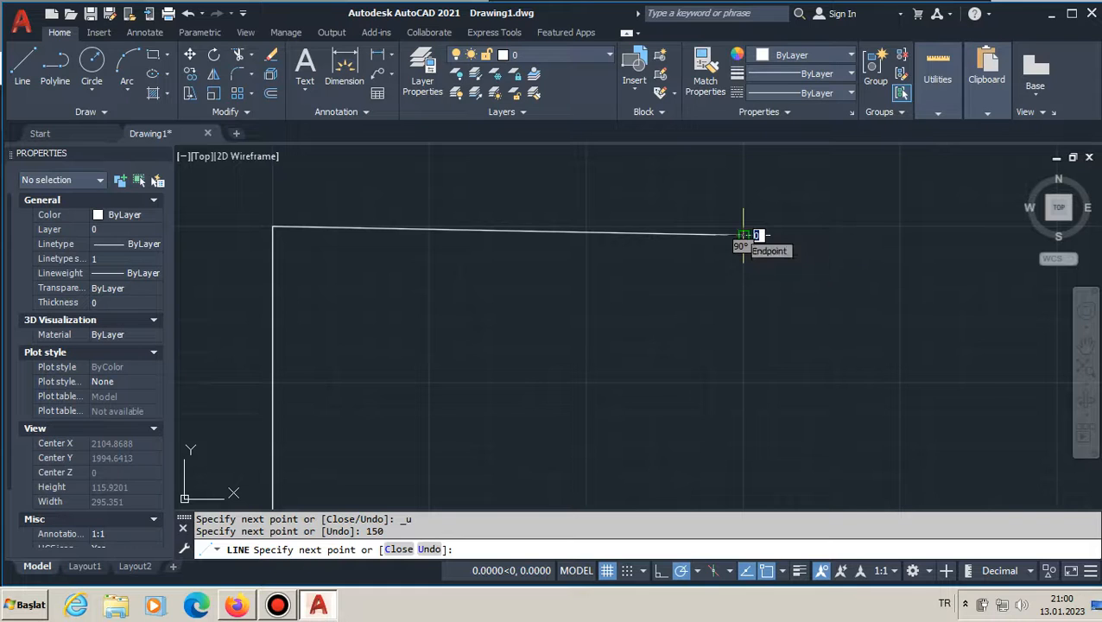
{"action": "key", "text": "ctrl+z"}
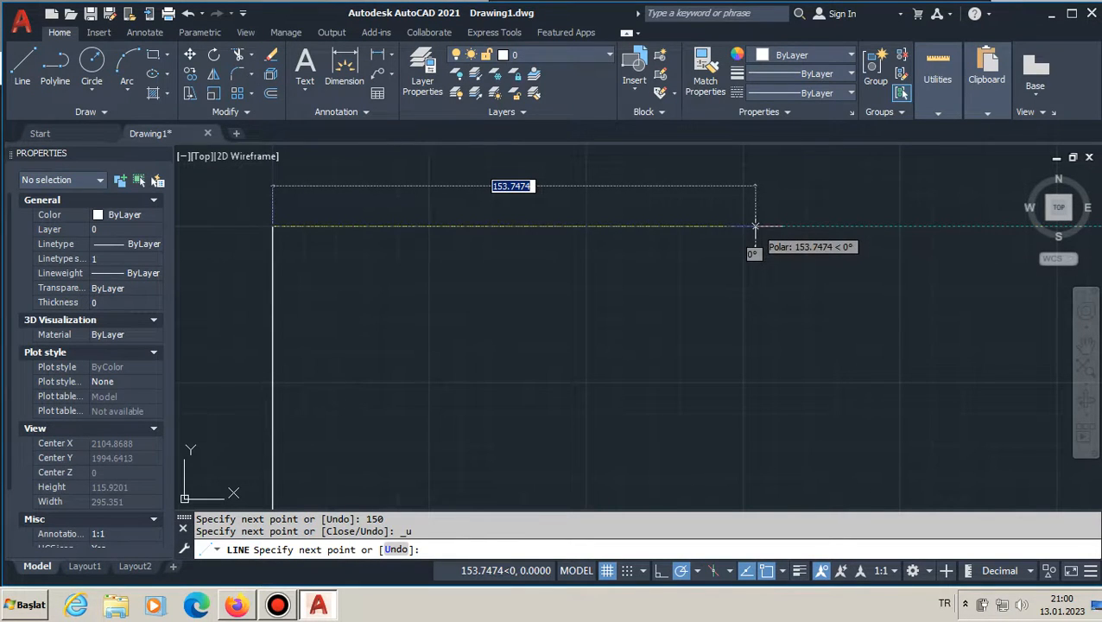
Continue the line 150 units horizontally rightward at 0° and 150 units straight down at 270°, and finish the line.
{"action": "type", "text": "150"}
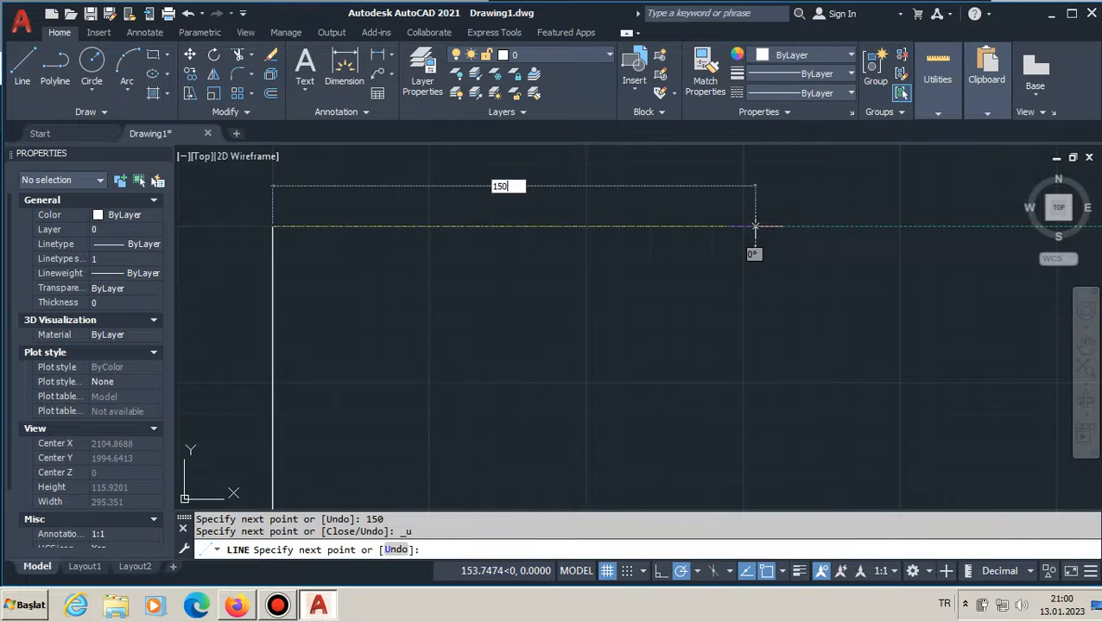
{"action": "key", "text": "Return"}
{"action": "scroll", "coordinate": [756, 370], "scroll_direction": "down", "scroll_amount": 6}
{"action": "middle_click_drag", "start_coordinate": [737, 396], "coordinate": [669, 245]}
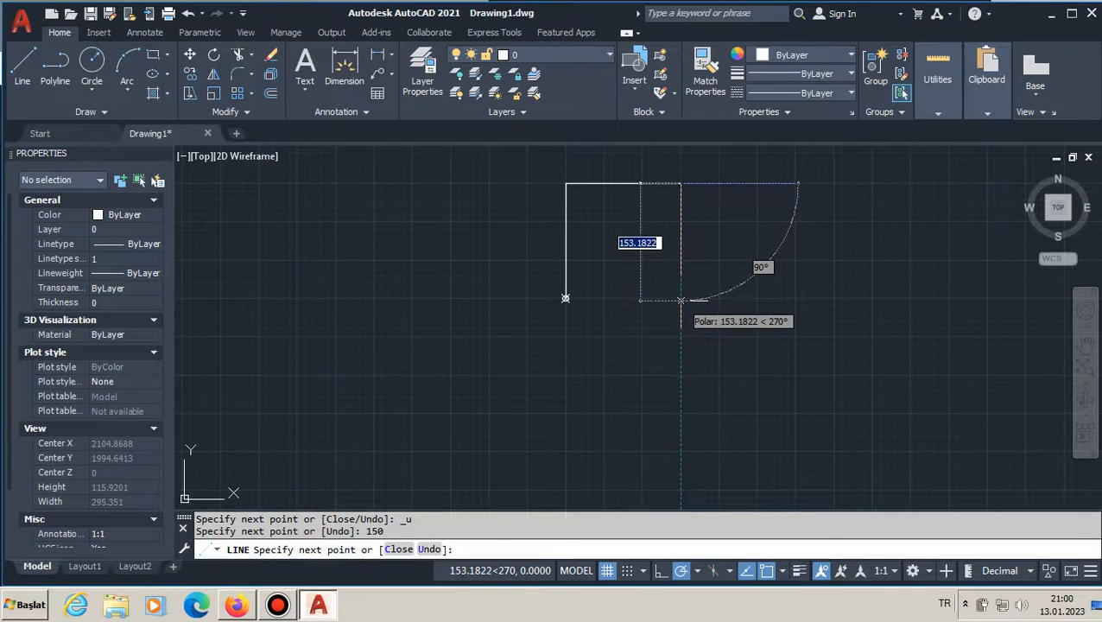
{"action": "type", "text": "15"}
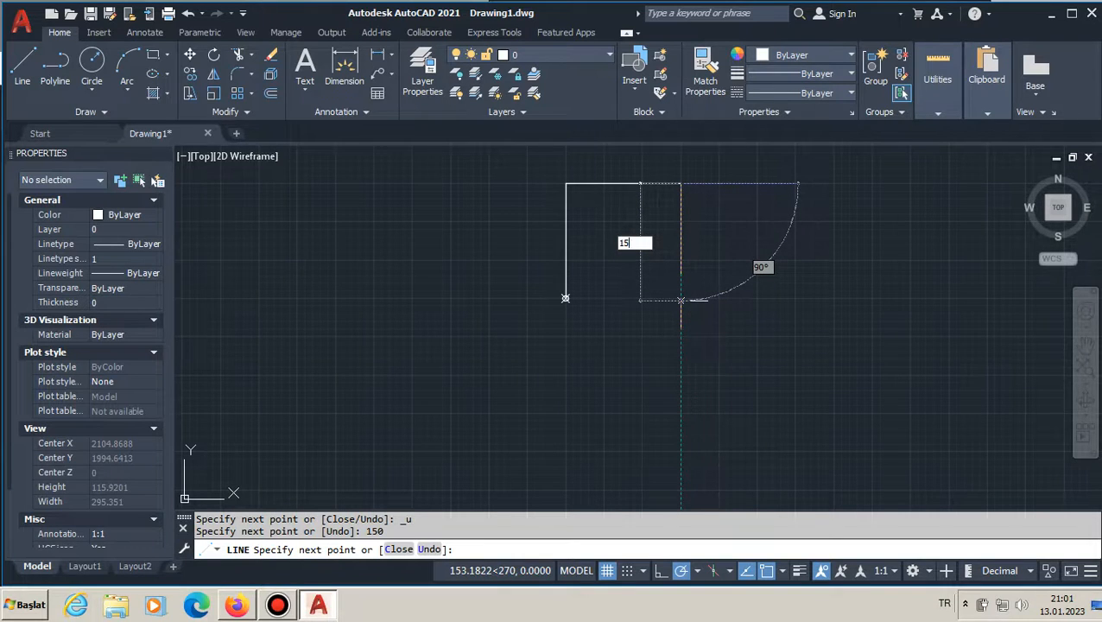
{"action": "type", "text": "0"}
{"action": "key", "text": "Return"}
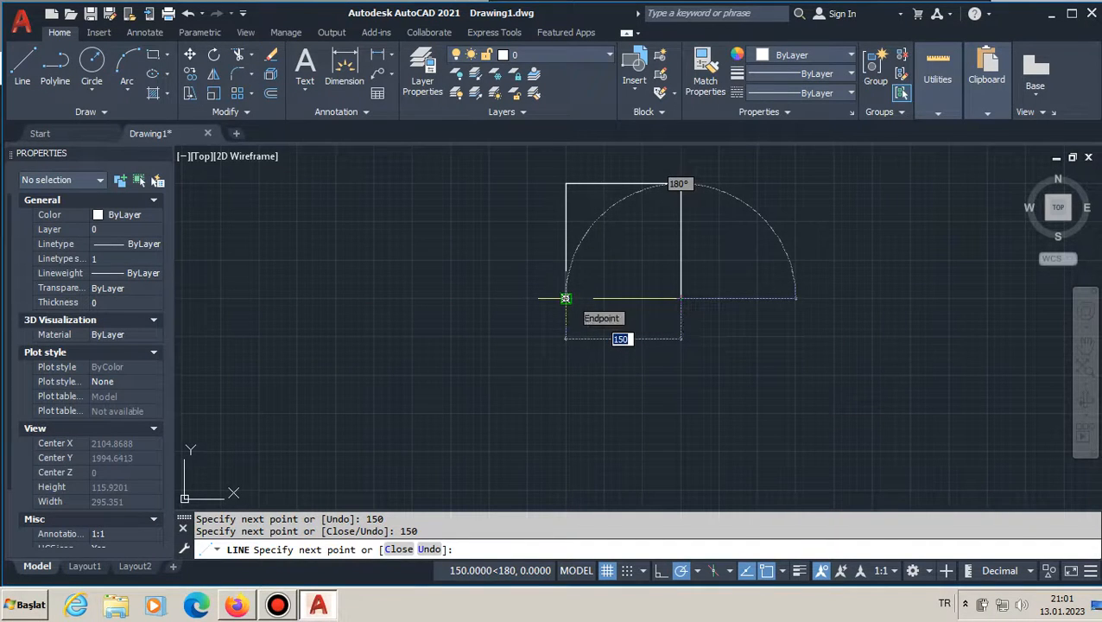
{"action": "key", "text": "Return"}
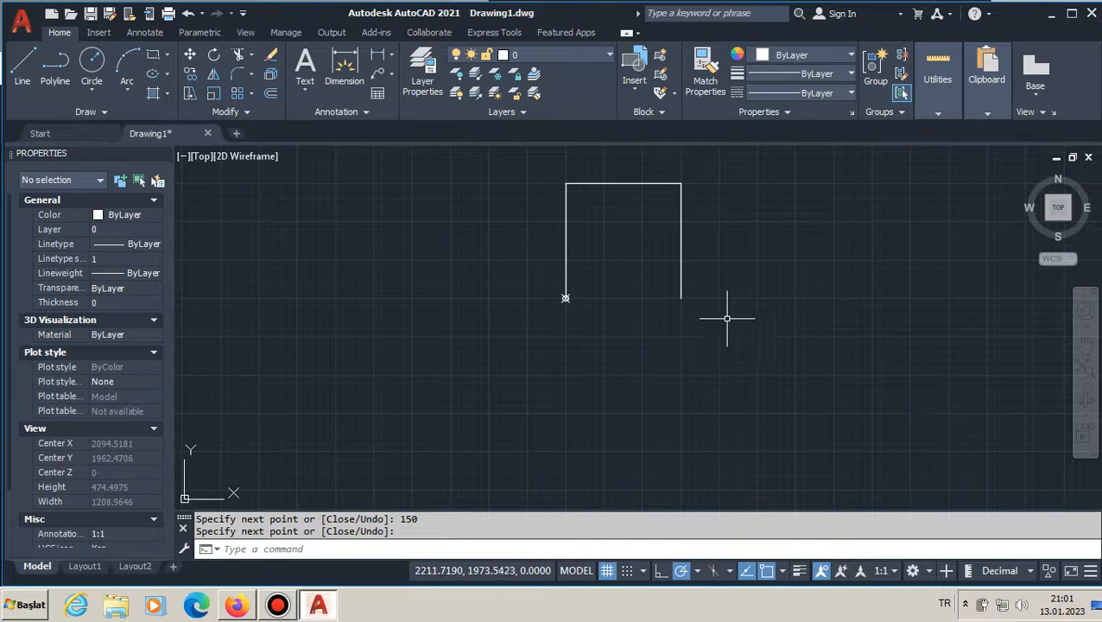
{"action": "middle_click_drag", "start_coordinate": [672, 311], "coordinate": [659, 352]}
{"action": "scroll", "coordinate": [659, 351], "scroll_direction": "up", "scroll_amount": 2}
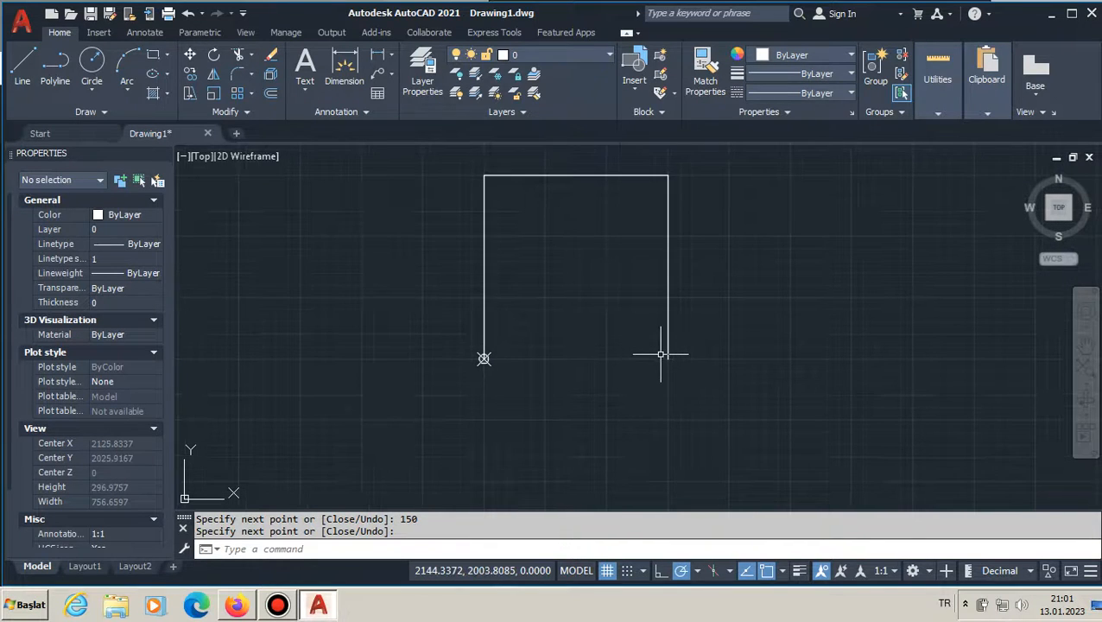
{"action": "type", "text": "LI"}
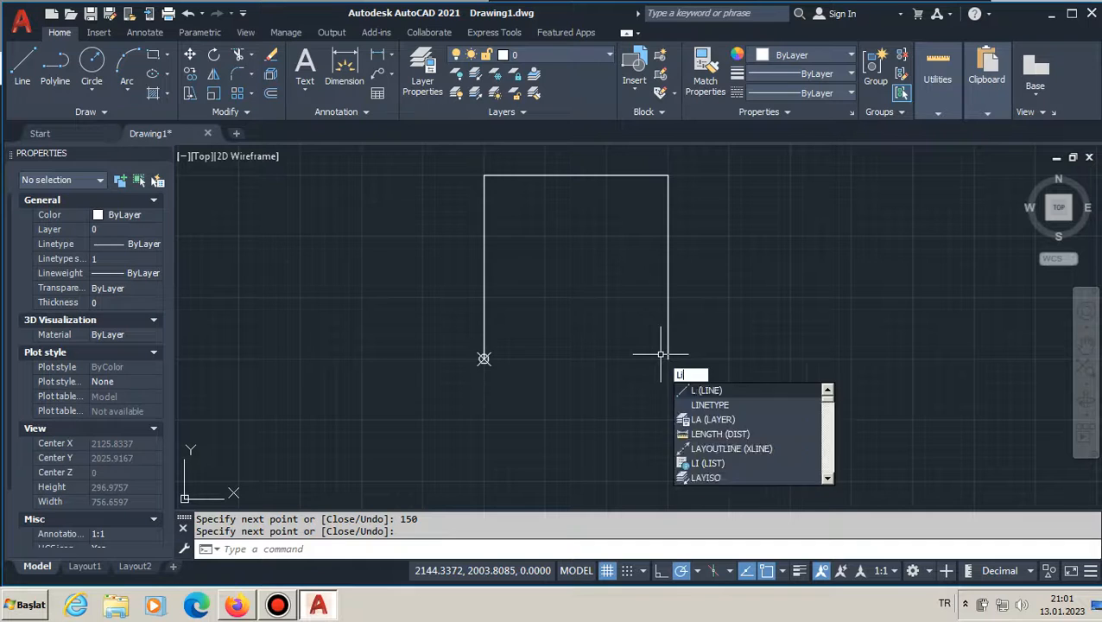
{"action": "key", "text": "Return"}
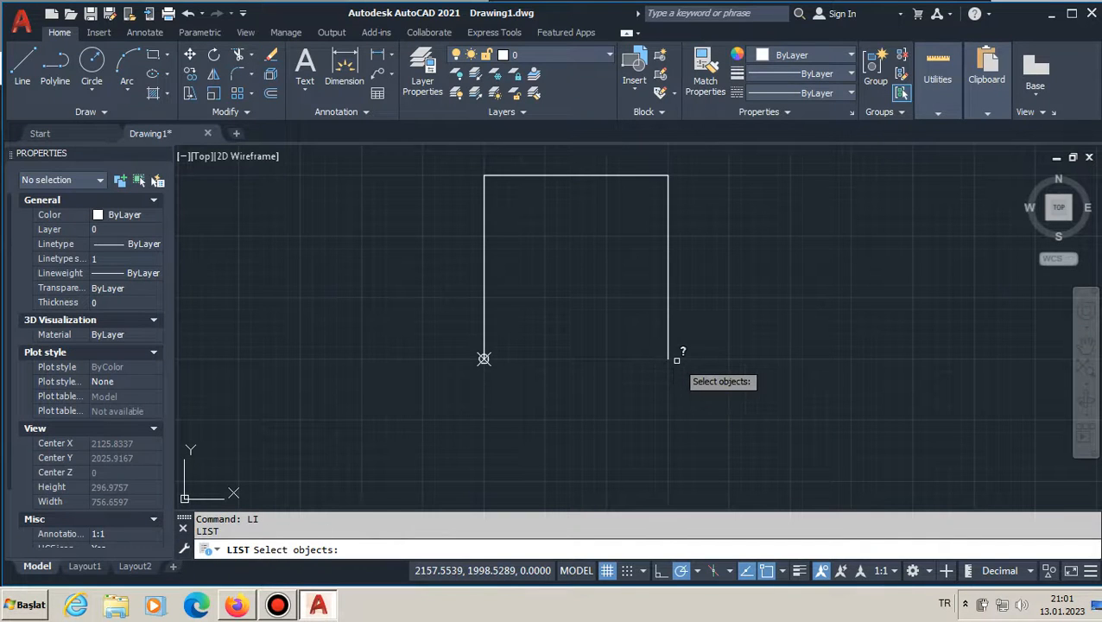
{"action": "key", "text": "Escape"}
{"action": "key", "text": "Escape"}
Draw a 150-unit horizontal line rightward from the reference point to close the square's lower edge.
{"action": "left_click", "coordinate": [23, 69]}
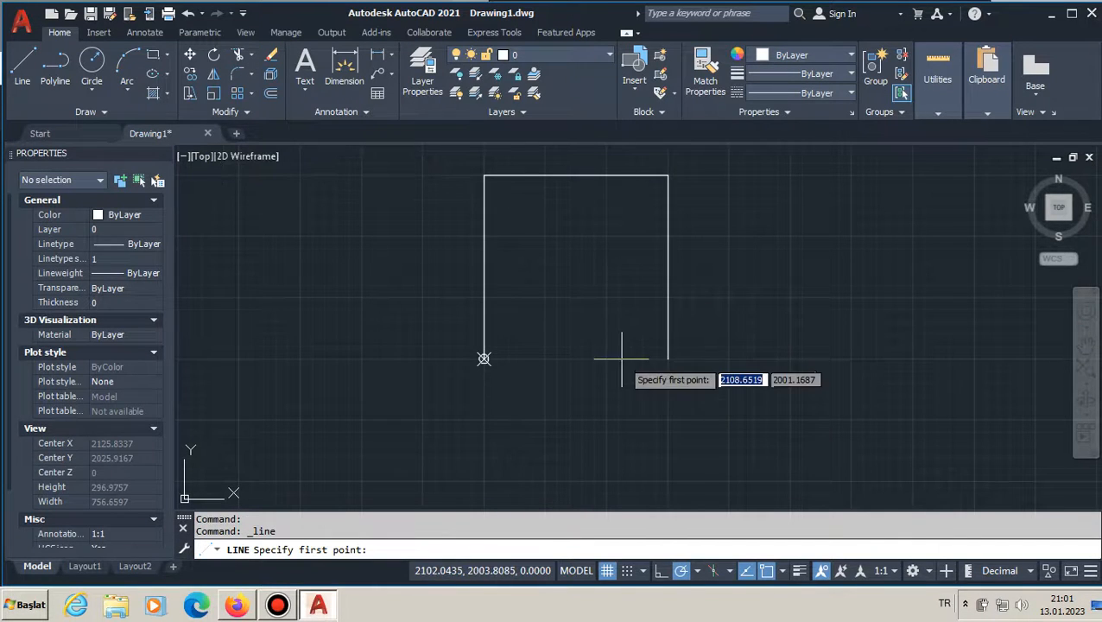
{"action": "left_click", "coordinate": [483, 358]}
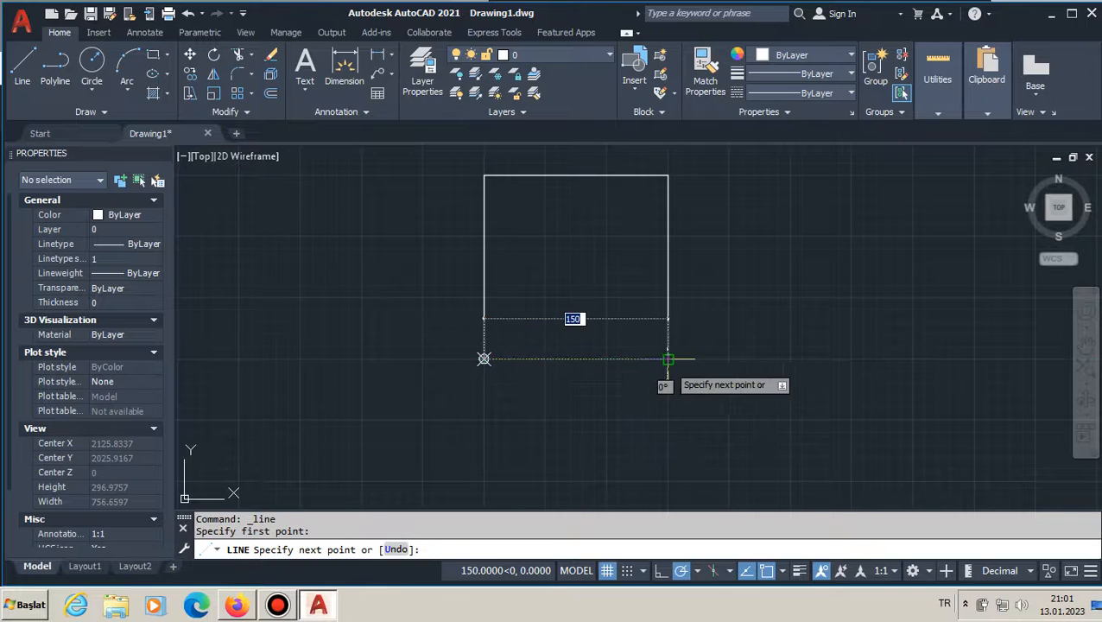
{"action": "type", "text": "1"}
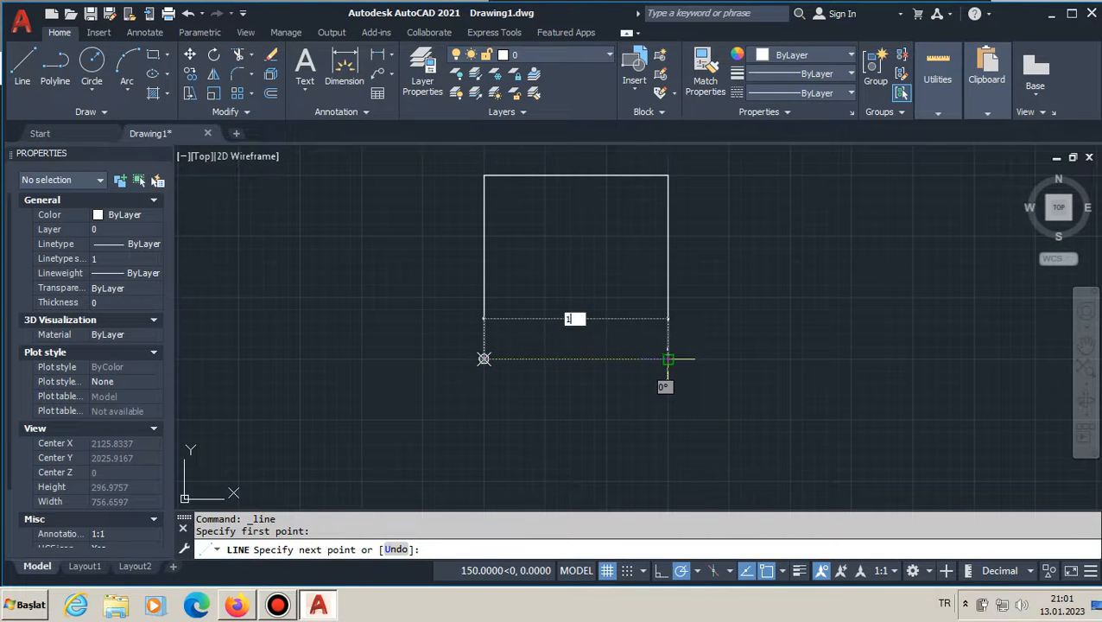
{"action": "type", "text": "50"}
{"action": "key", "text": "Return"}
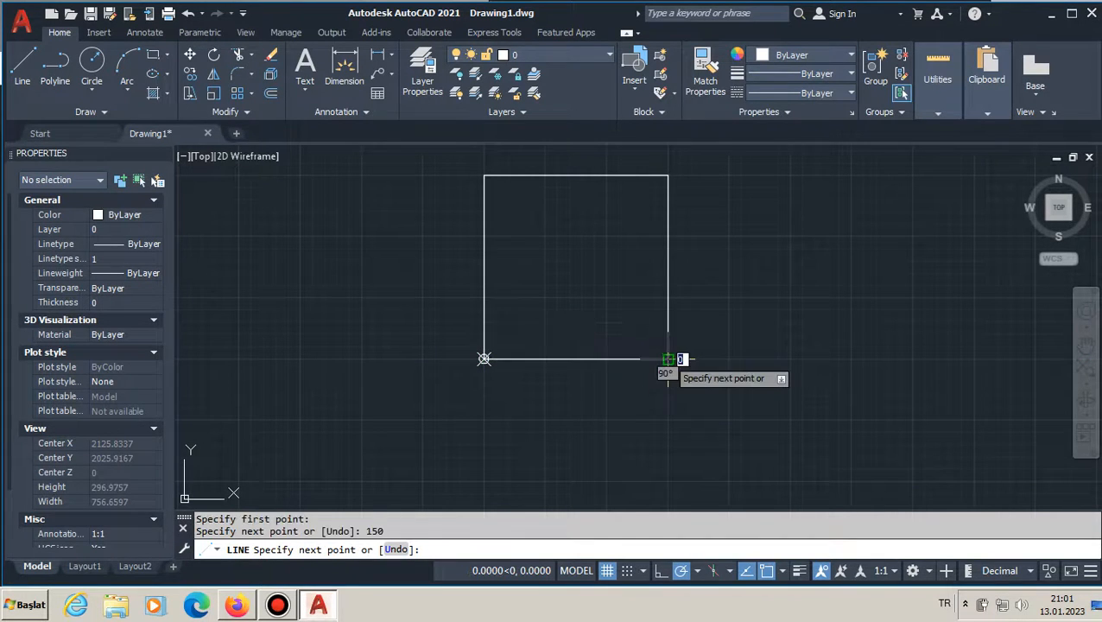
{"action": "key", "text": "Escape"}
Examine the square's lower-right and upper-right corners closely to check that the lines meet.
{"action": "scroll", "coordinate": [689, 391], "scroll_direction": "up", "scroll_amount": 10}
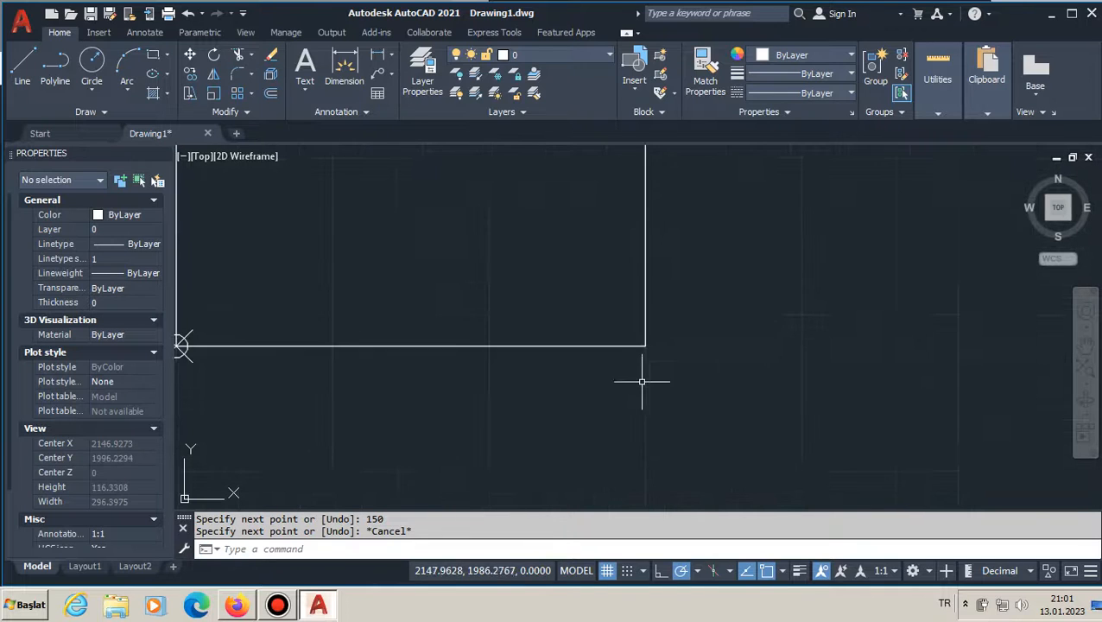
{"action": "scroll", "coordinate": [664, 273], "scroll_direction": "down", "scroll_amount": 9}
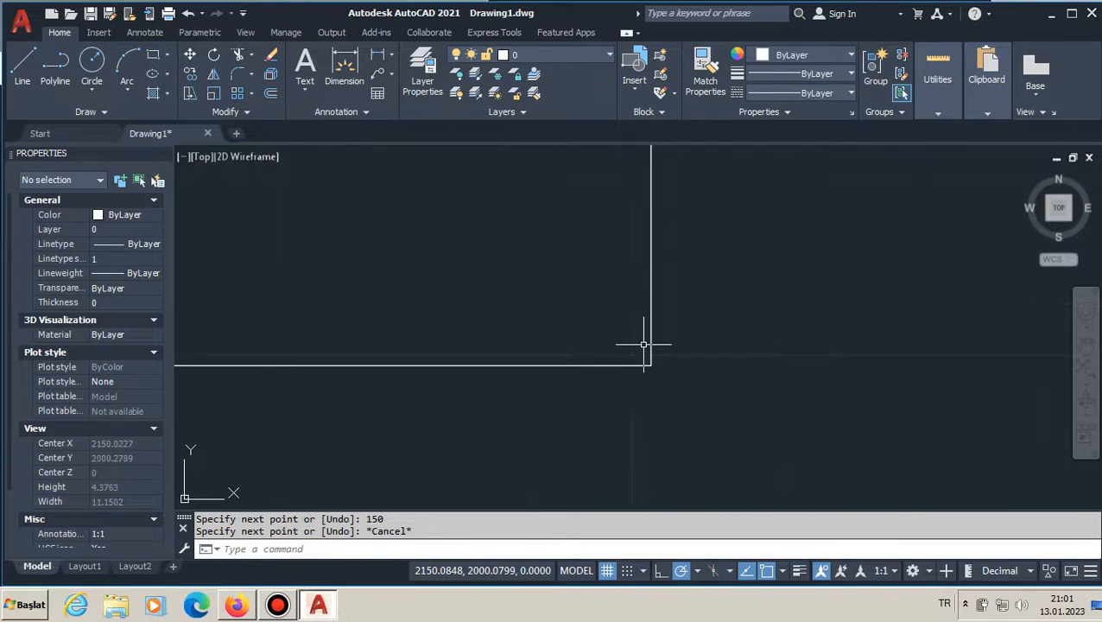
{"action": "scroll", "coordinate": [660, 274], "scroll_direction": "up", "scroll_amount": 14}
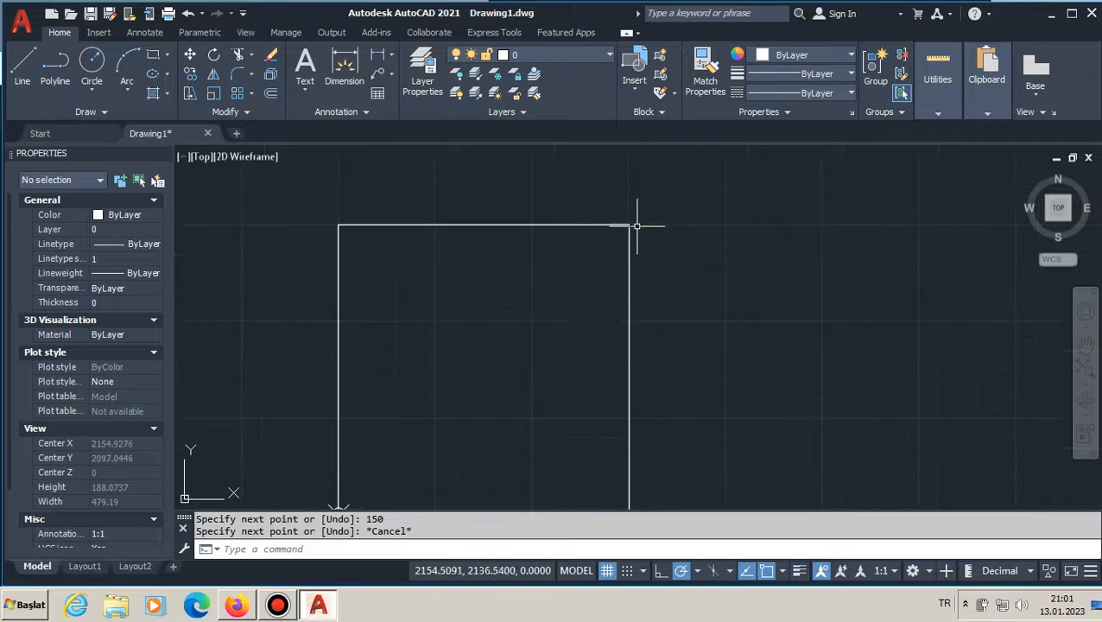
{"action": "scroll", "coordinate": [490, 203], "scroll_direction": "down", "scroll_amount": 15}
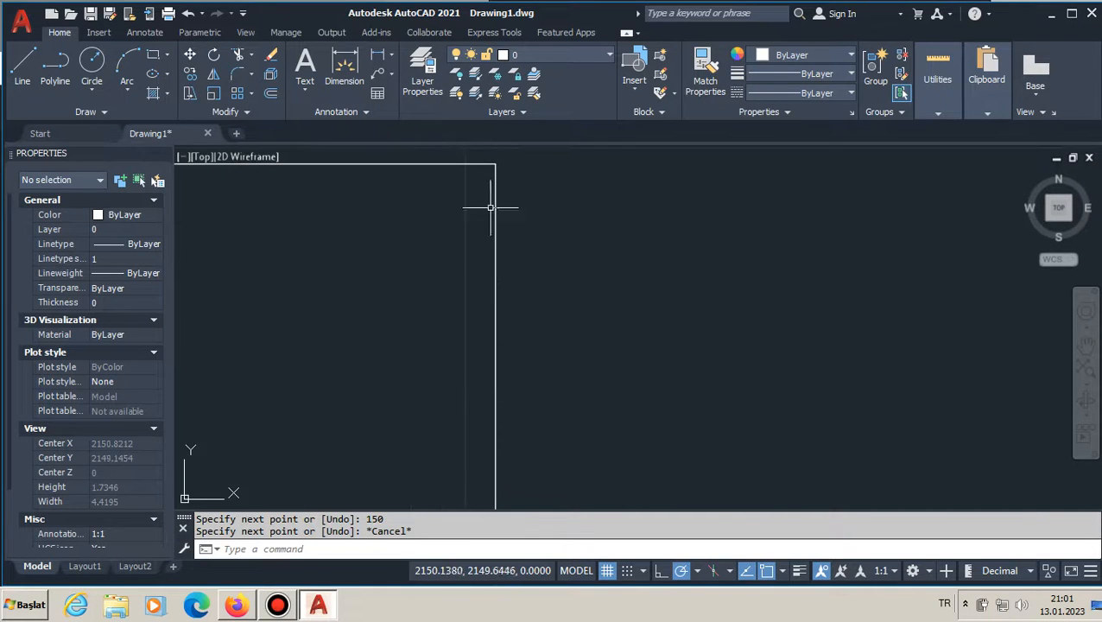
{"action": "mouse_move", "coordinate": [528, 364]}
{"action": "middle_mouse_down"}
{"action": "mouse_move", "coordinate": [521, 259]}
{"action": "mouse_move", "coordinate": [467, 406]}
{"action": "middle_mouse_up"}
{"action": "scroll", "coordinate": [510, 278], "scroll_direction": "up", "scroll_amount": 4}
{"action": "scroll", "coordinate": [492, 347], "scroll_direction": "up", "scroll_amount": 4}
{"action": "scroll", "coordinate": [503, 344], "scroll_direction": "up", "scroll_amount": 2}
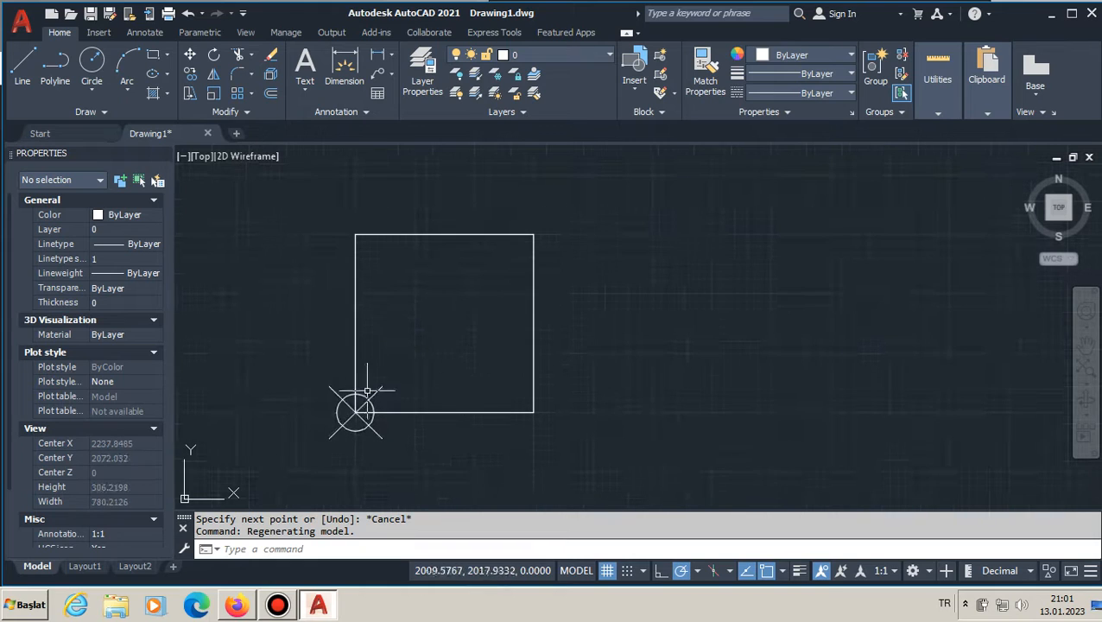
Place a second point to the right of the square, in line with its lower edge and about one square-width away.
{"action": "key", "text": "Escape"}
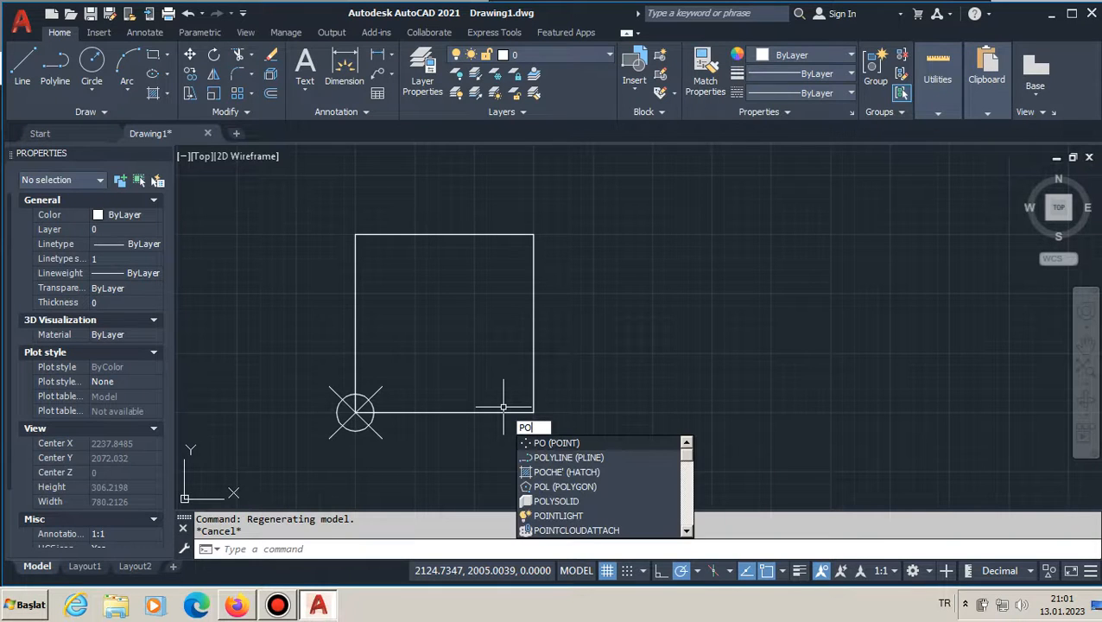
{"action": "key", "text": "Return"}
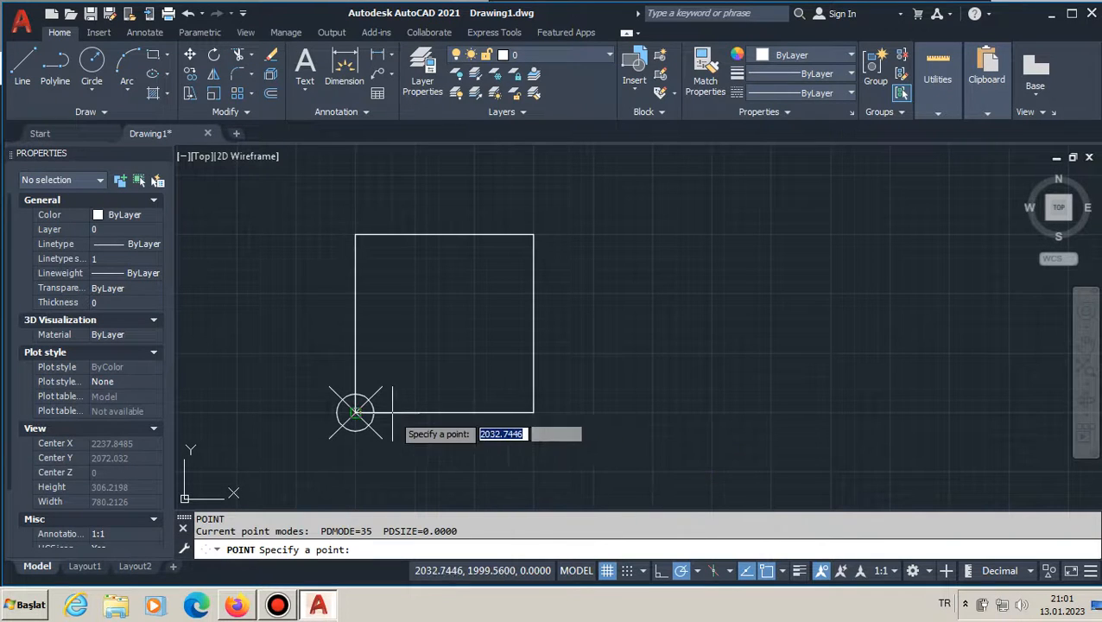
{"action": "left_click", "coordinate": [712, 412]}
{"action": "key", "text": "Escape"}
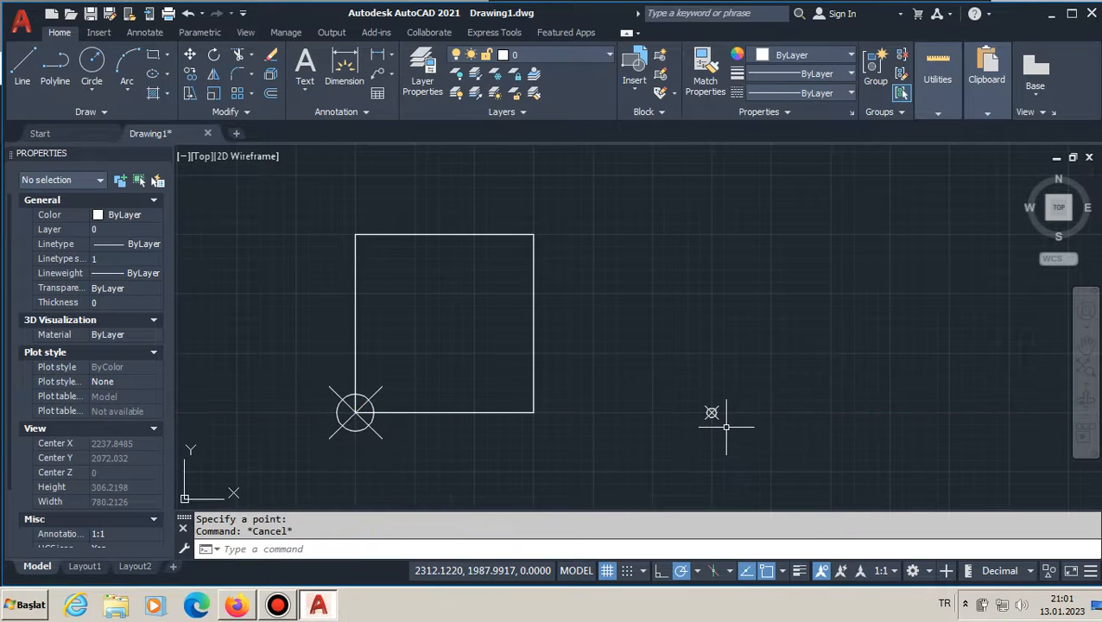
Reapply the point style settings to refresh the display size of both point markers.
{"action": "scroll", "coordinate": [722, 422], "scroll_direction": "down", "scroll_amount": 2}
{"action": "left_click", "coordinate": [939, 82]}
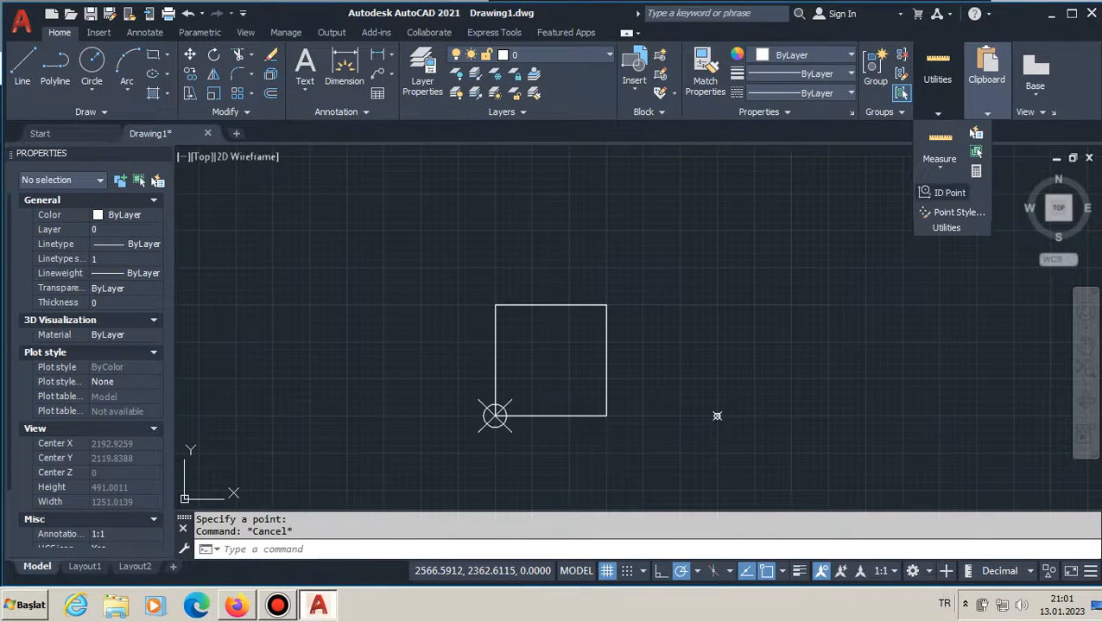
{"action": "left_click", "coordinate": [955, 212]}
{"action": "left_click", "coordinate": [489, 407]}
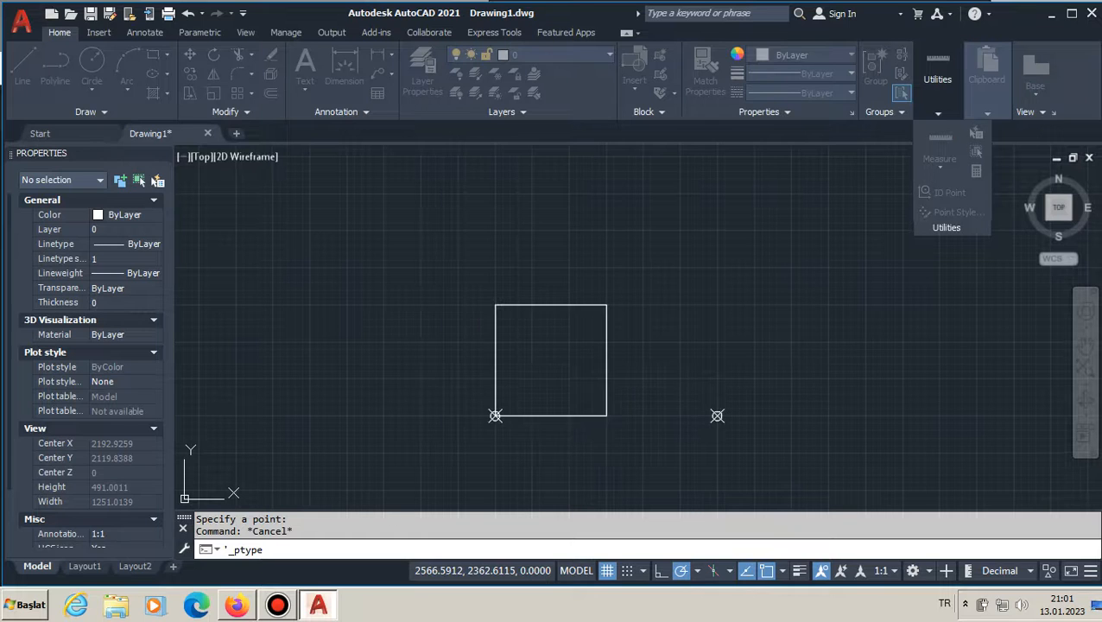
{"action": "scroll", "coordinate": [726, 406], "scroll_direction": "up", "scroll_amount": 2}
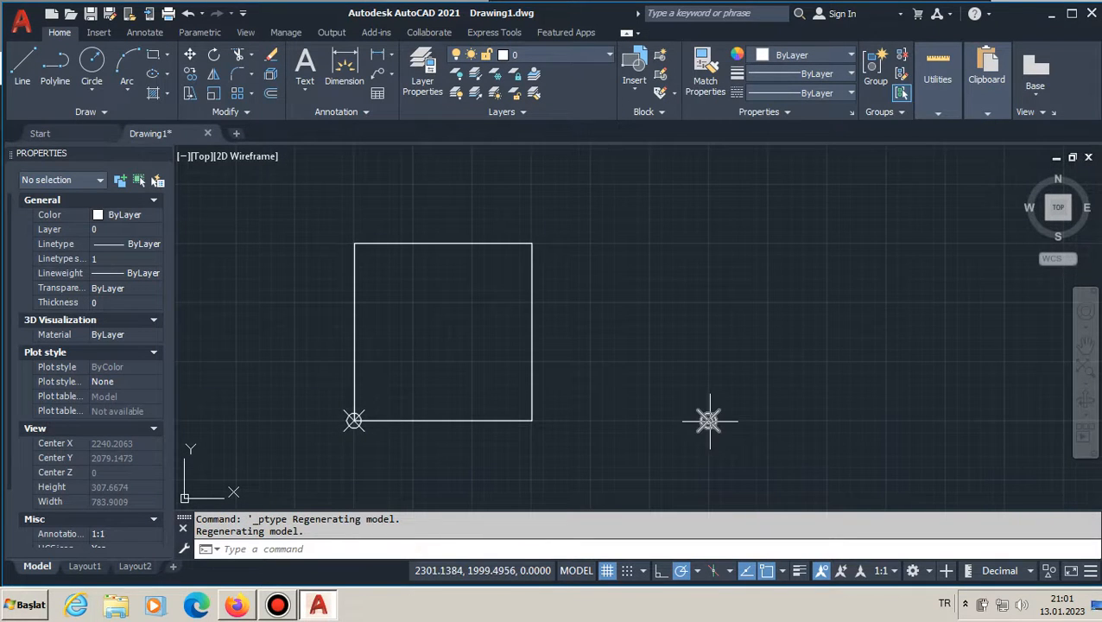
{"action": "type", "text": "i"}
{"action": "key", "text": "Return"}
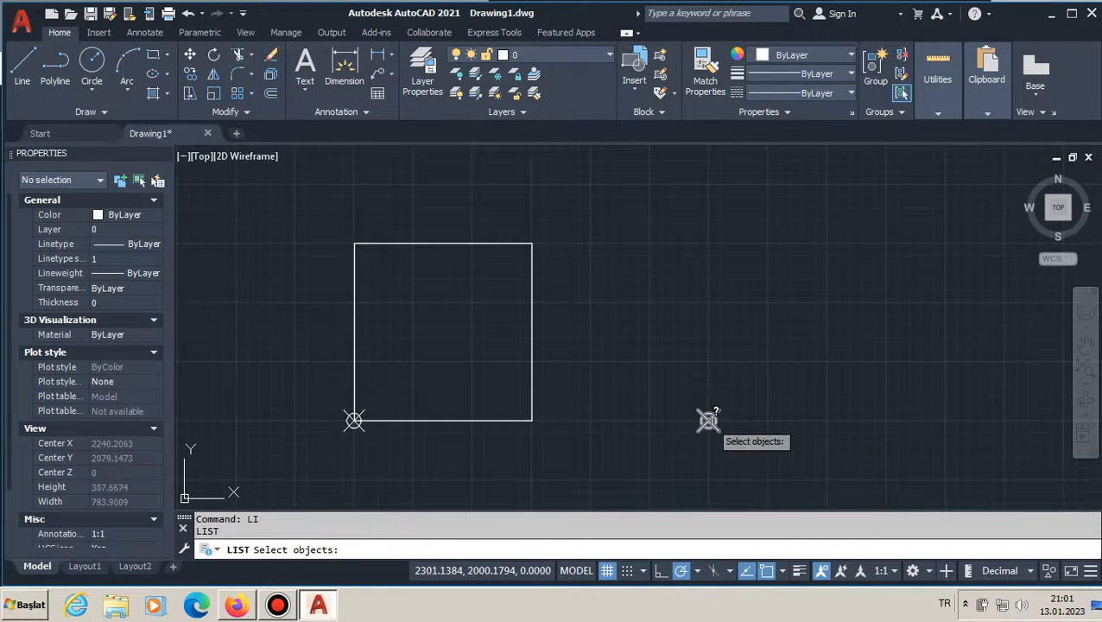
{"action": "key", "text": "Escape"}
{"action": "key", "text": "Escape"}
Draw a 150-unit vertical line upward from the second point.
{"action": "type", "text": "line"}
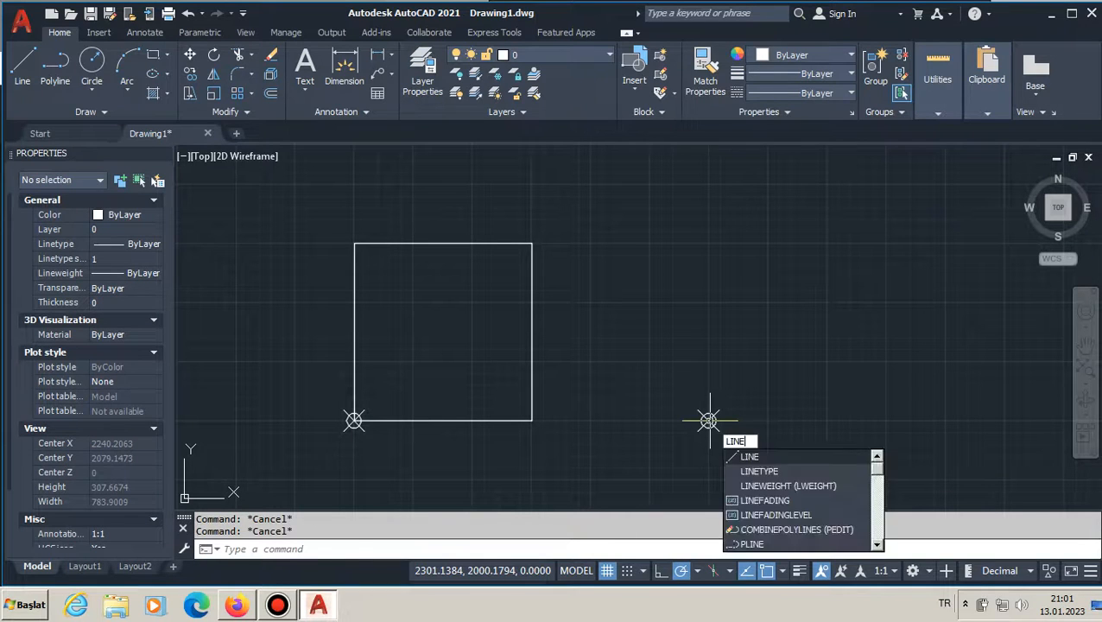
{"action": "key", "text": "Return"}
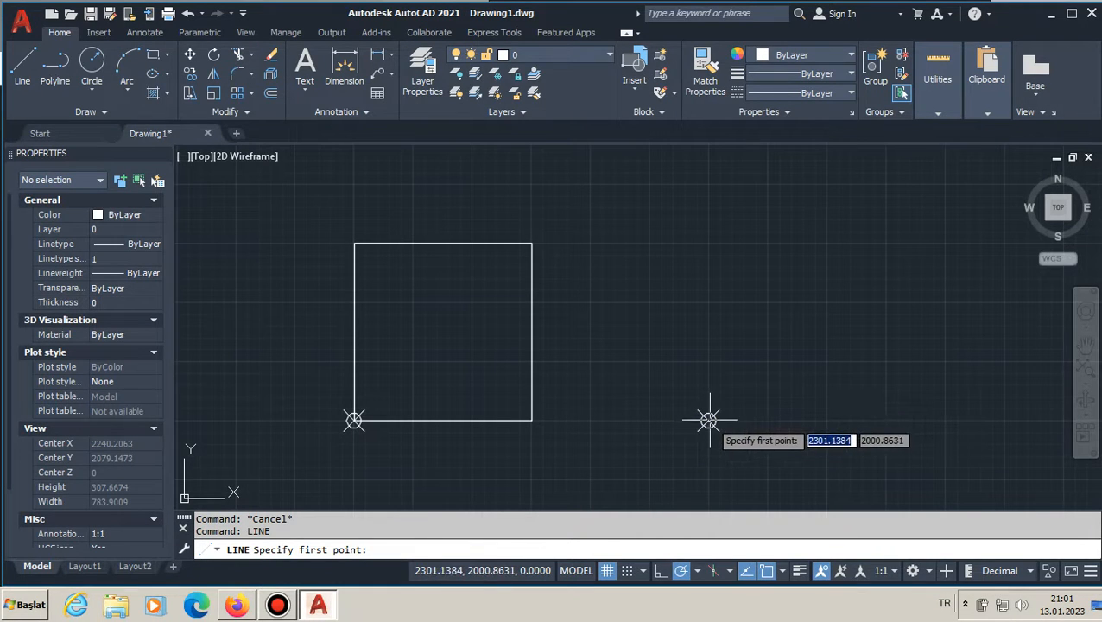
{"action": "left_click", "coordinate": [709, 421]}
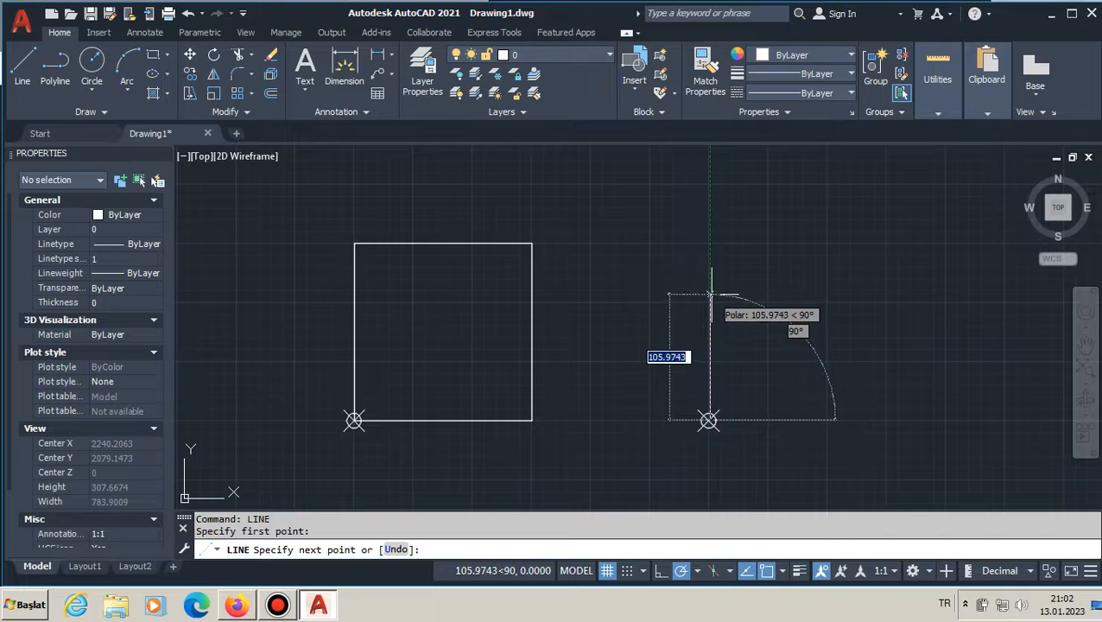
{"action": "type", "text": "150"}
{"action": "key", "text": "Return"}
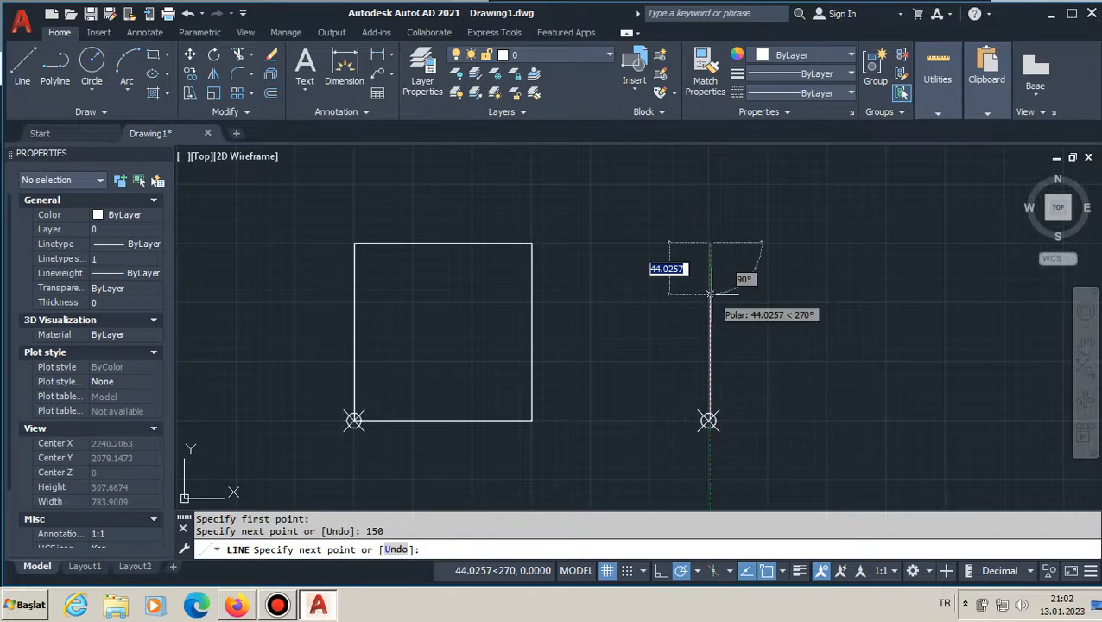
{"action": "key", "text": "Escape"}
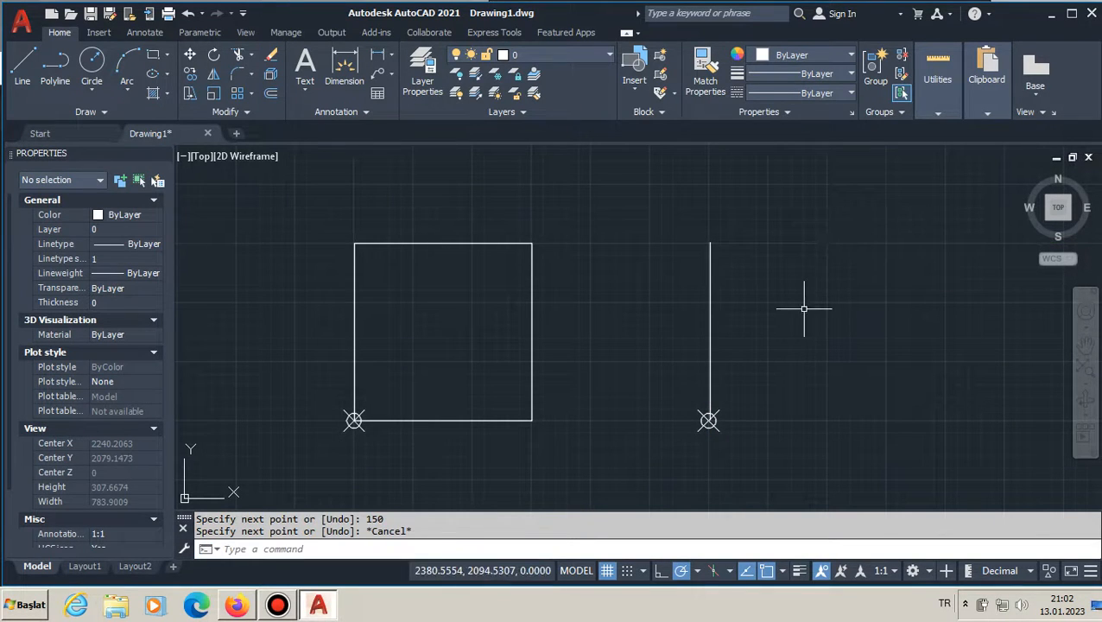
Offset the new vertical line 150 units to the right using the Through option.
{"action": "key", "text": "Return"}
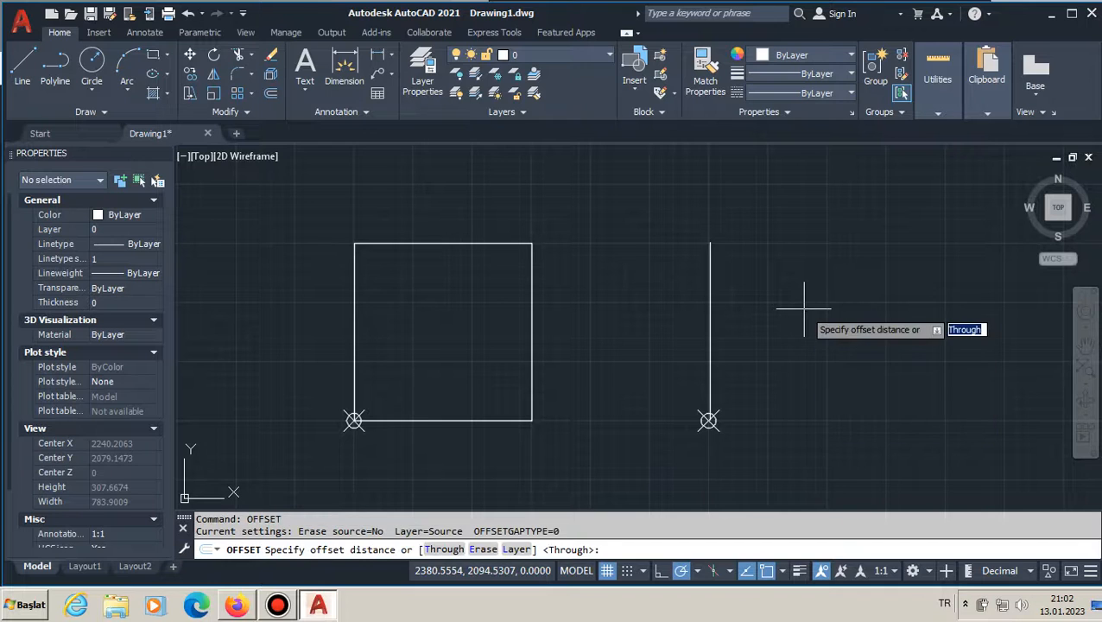
{"action": "type", "text": "t"}
{"action": "key", "text": "Return"}
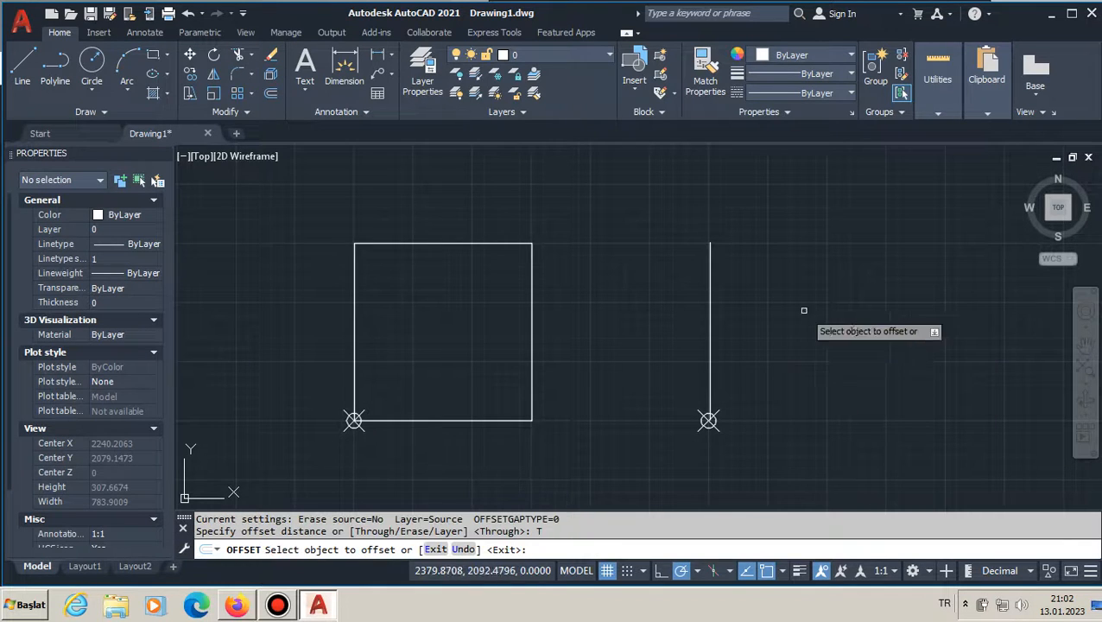
{"action": "left_click", "coordinate": [712, 331]}
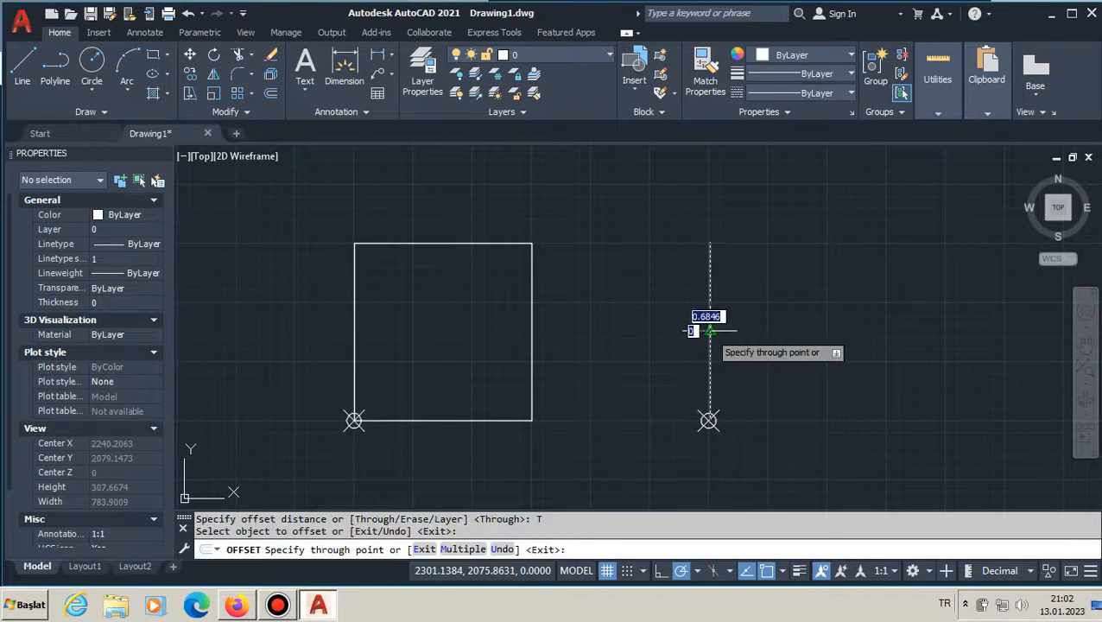
{"action": "type", "text": "150"}
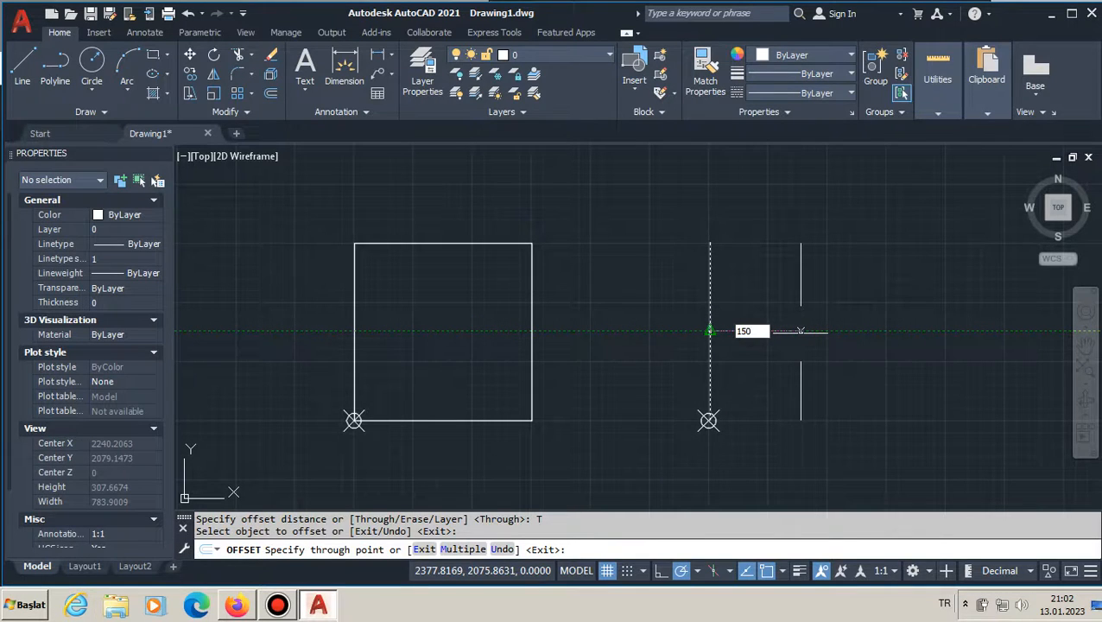
{"action": "key", "text": "Return"}
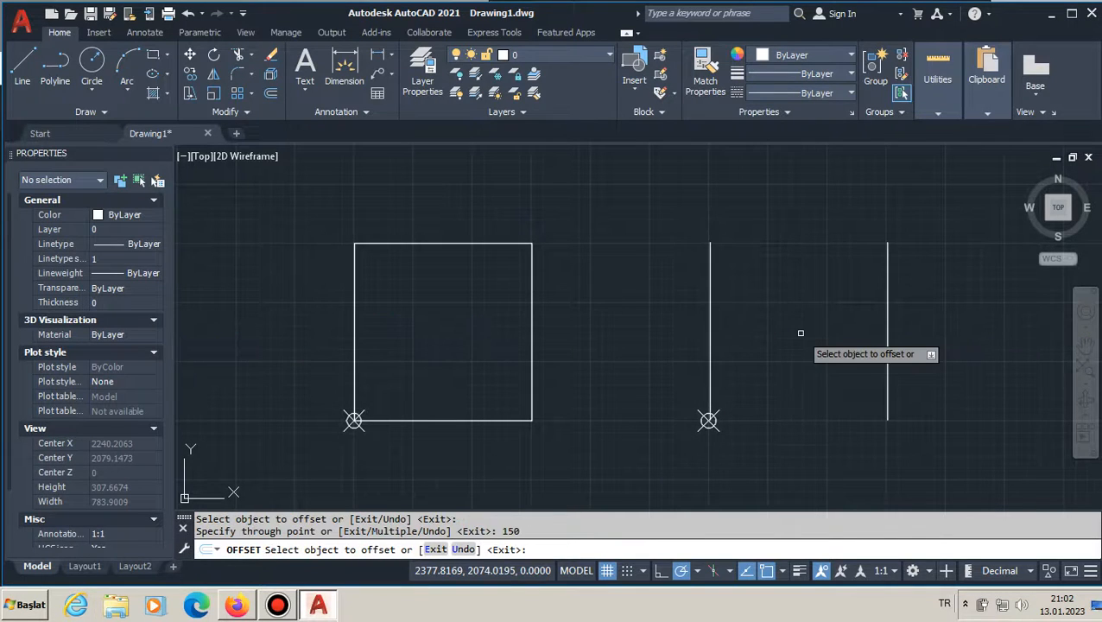
{"action": "key", "text": "Escape"}
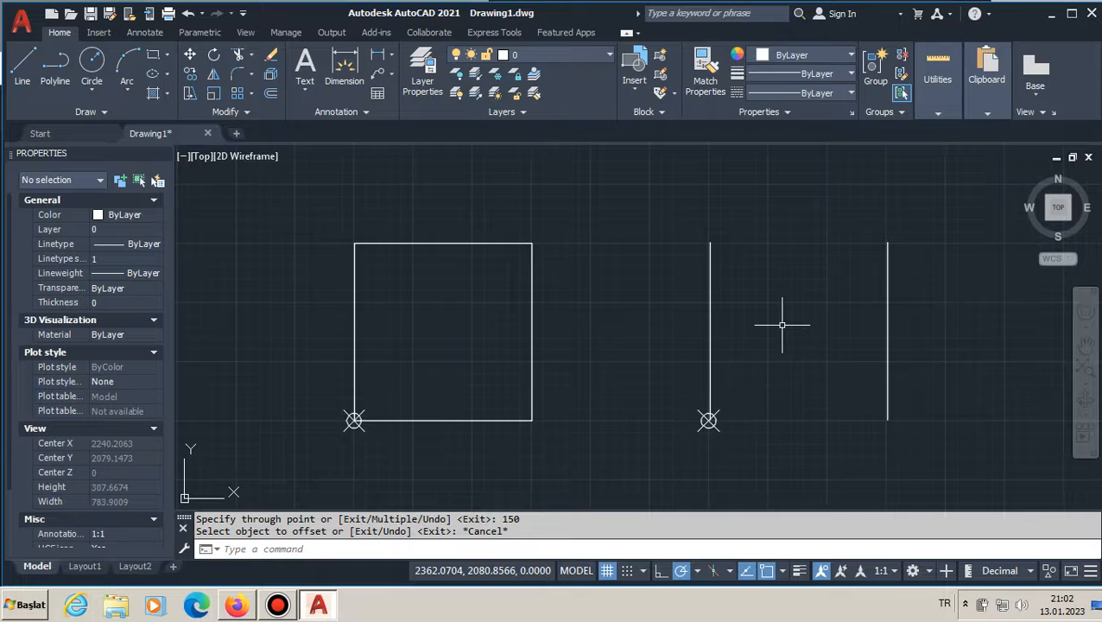
Draw a 150-unit horizontal line rightward from the first vertical line's upper end to join the offset line.
{"action": "type", "text": "li"}
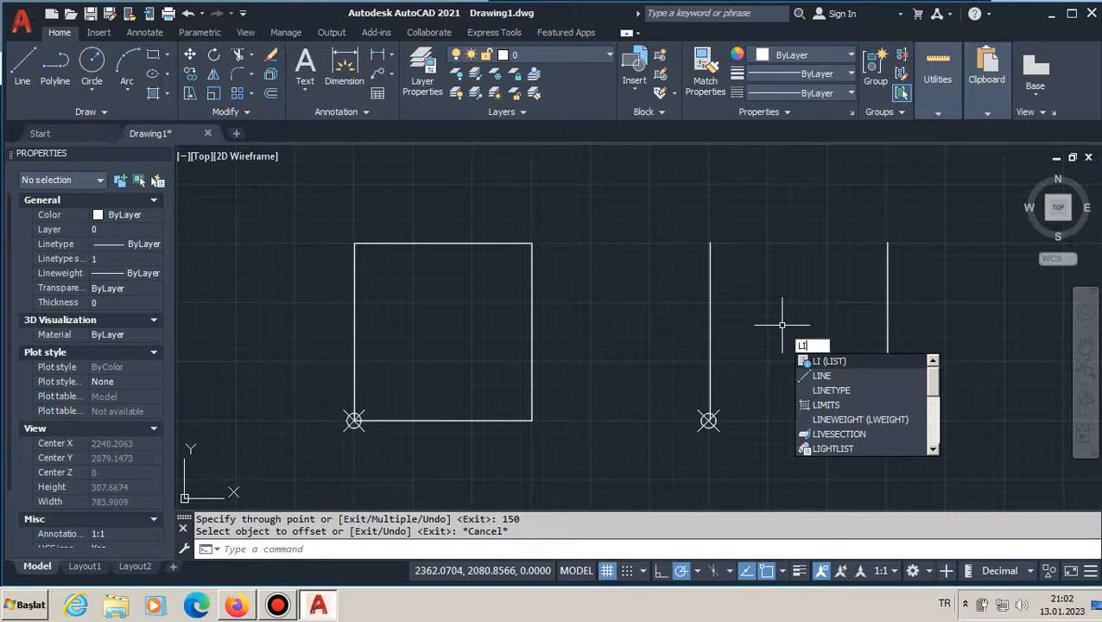
{"action": "left_click", "coordinate": [826, 376]}
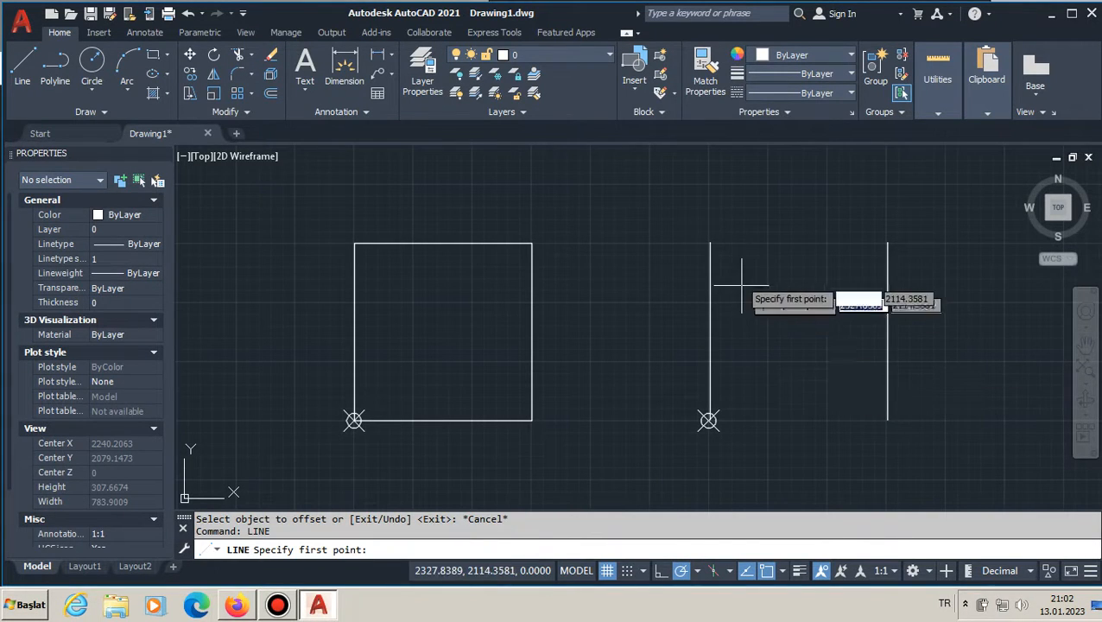
{"action": "left_click", "coordinate": [711, 243]}
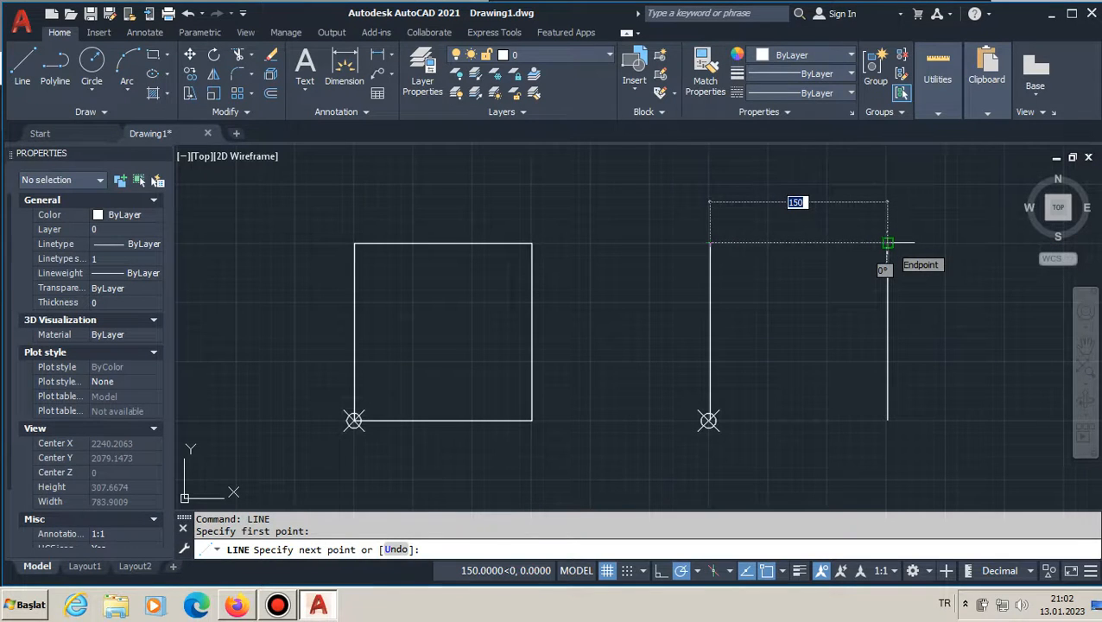
{"action": "type", "text": "15"}
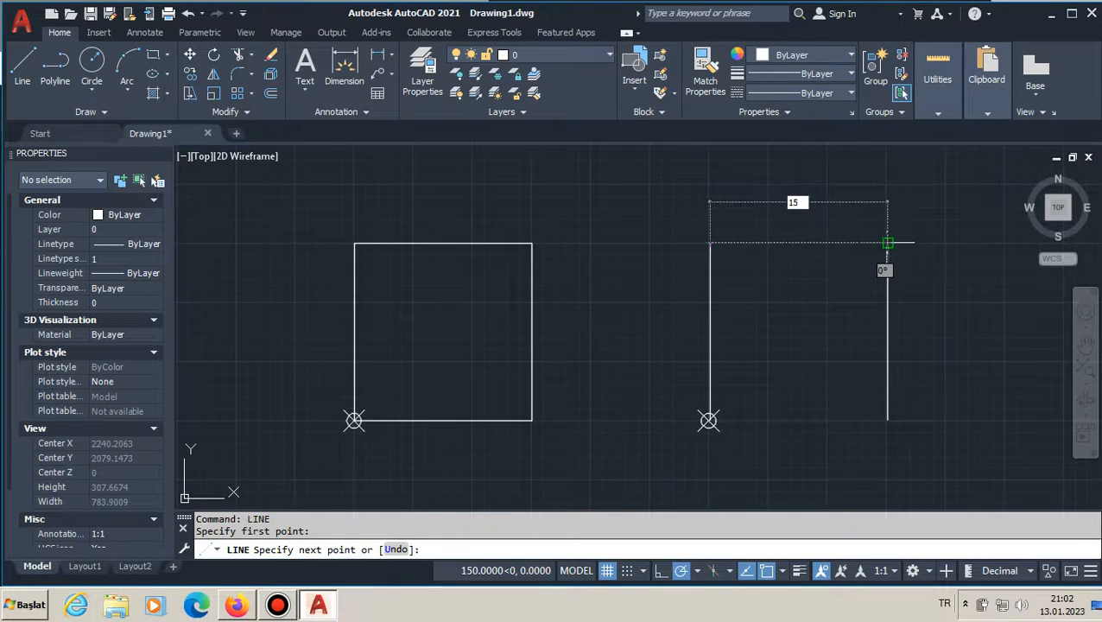
{"action": "type", "text": "0"}
{"action": "key", "text": "Return"}
{"action": "key", "text": "Escape"}
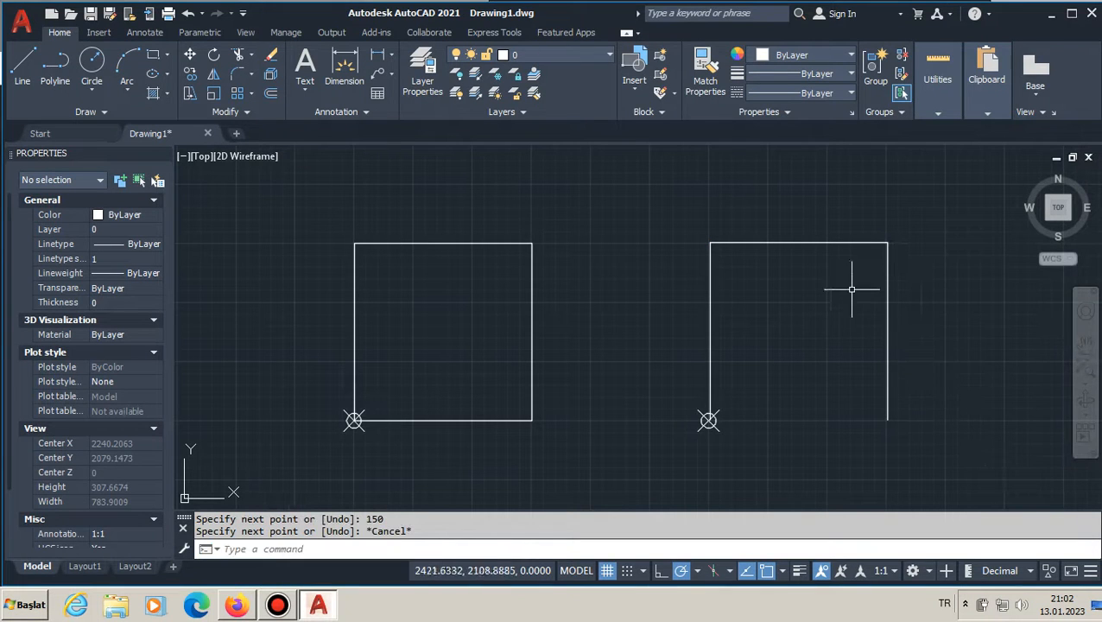
Offset the upper horizontal line 150 units downward with the Through option to close the second square.
{"action": "type", "text": "off"}
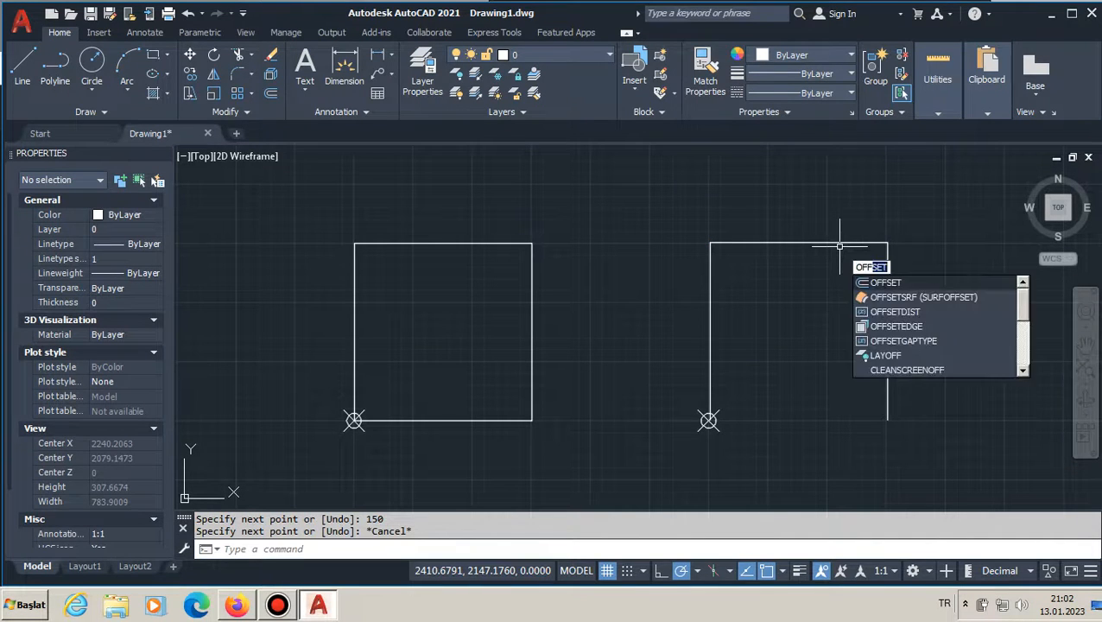
{"action": "key", "text": "Return"}
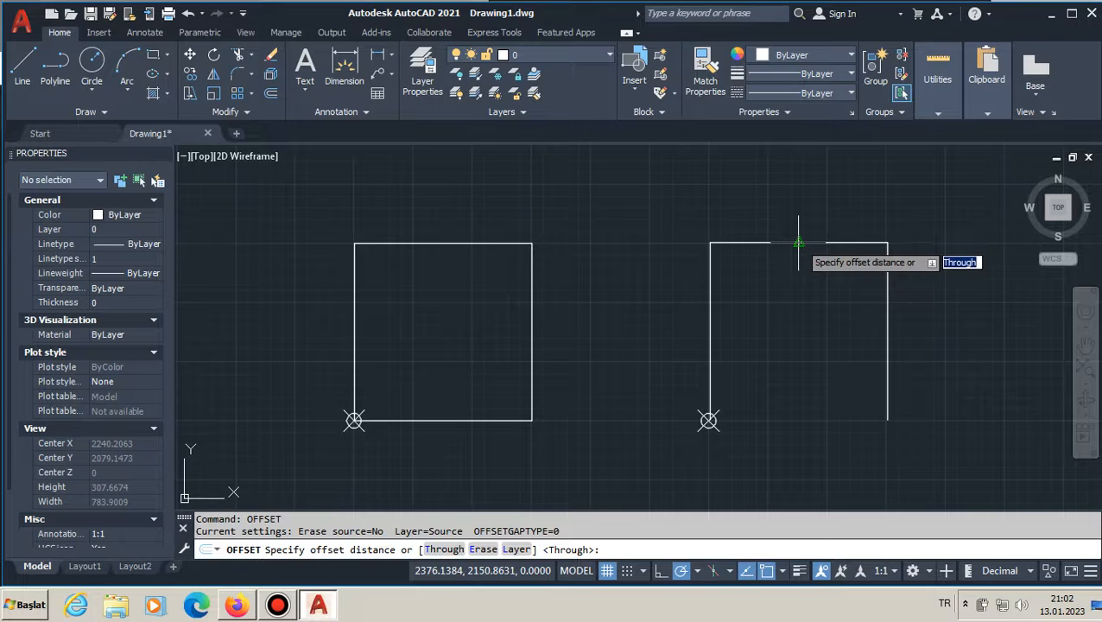
{"action": "key", "text": "Return"}
{"action": "type", "text": "t"}
{"action": "key", "text": "Return"}
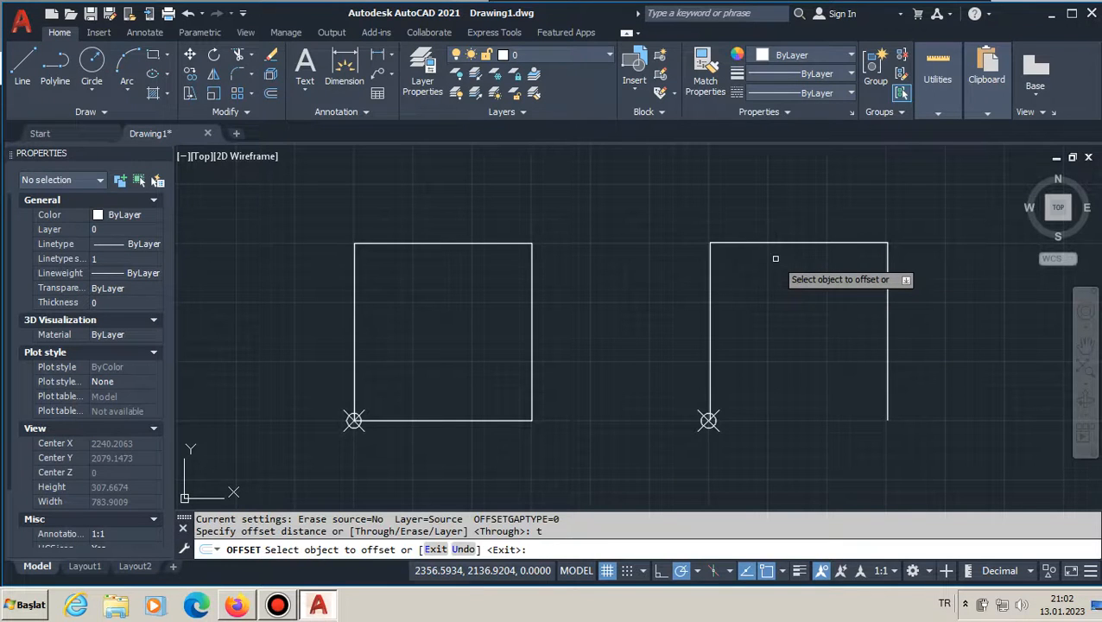
{"action": "left_click", "coordinate": [798, 244]}
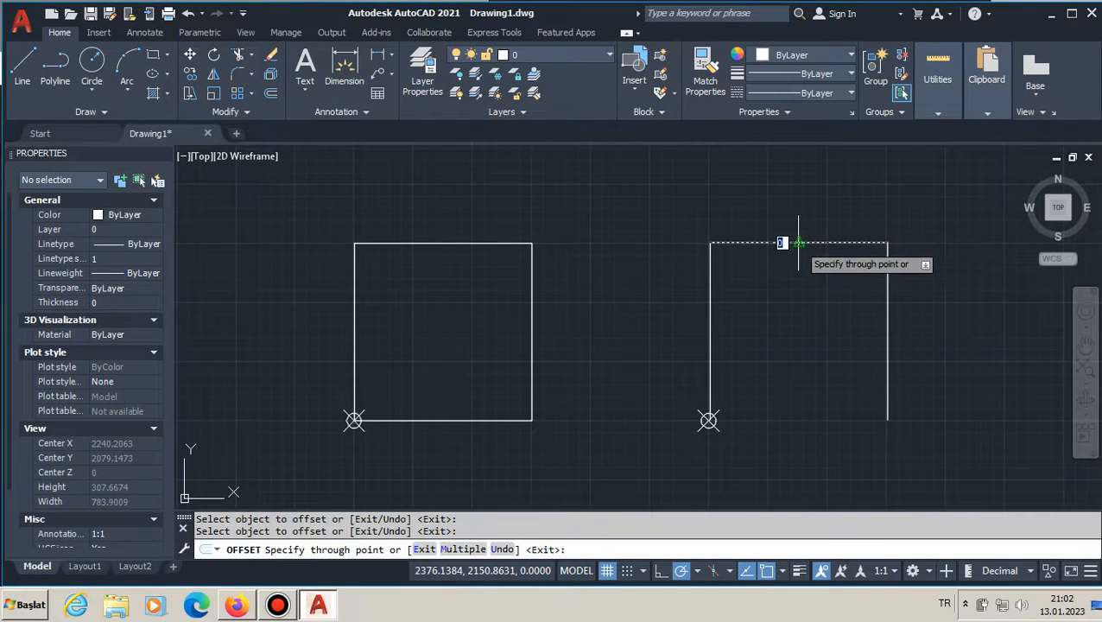
{"action": "type", "text": "150"}
{"action": "key", "text": "Return"}
{"action": "key", "text": "Escape"}
Inspect the second point's properties and measure the second square's side lengths with quick measure.
{"action": "scroll", "coordinate": [763, 406], "scroll_direction": "down", "scroll_amount": 4}
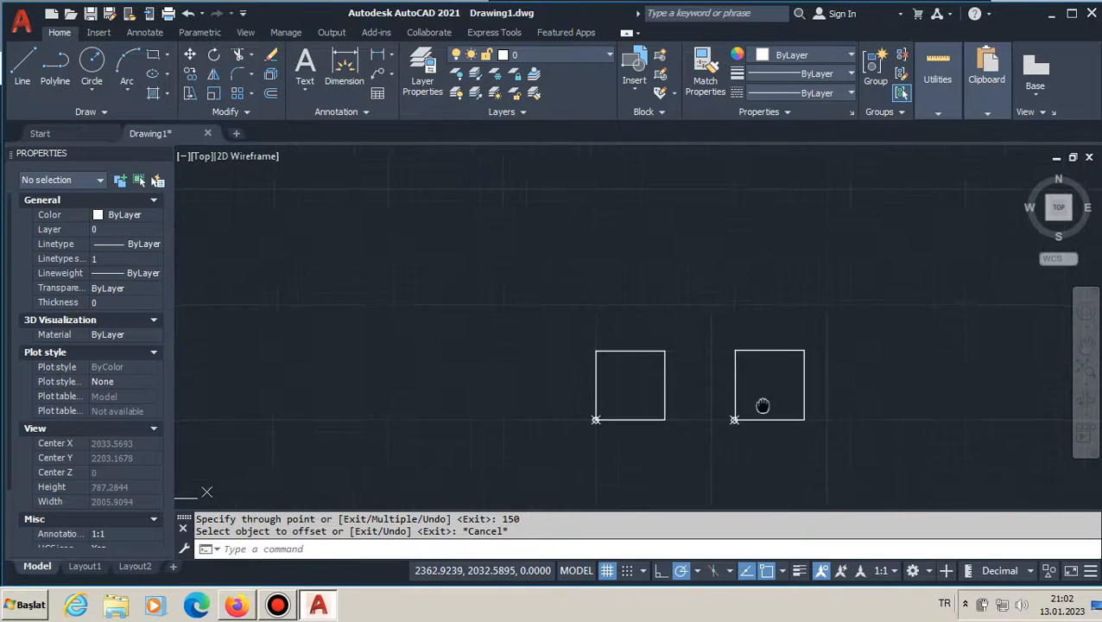
{"action": "middle_click_drag", "start_coordinate": [763, 406], "coordinate": [688, 381]}
{"action": "key", "text": "Escape"}
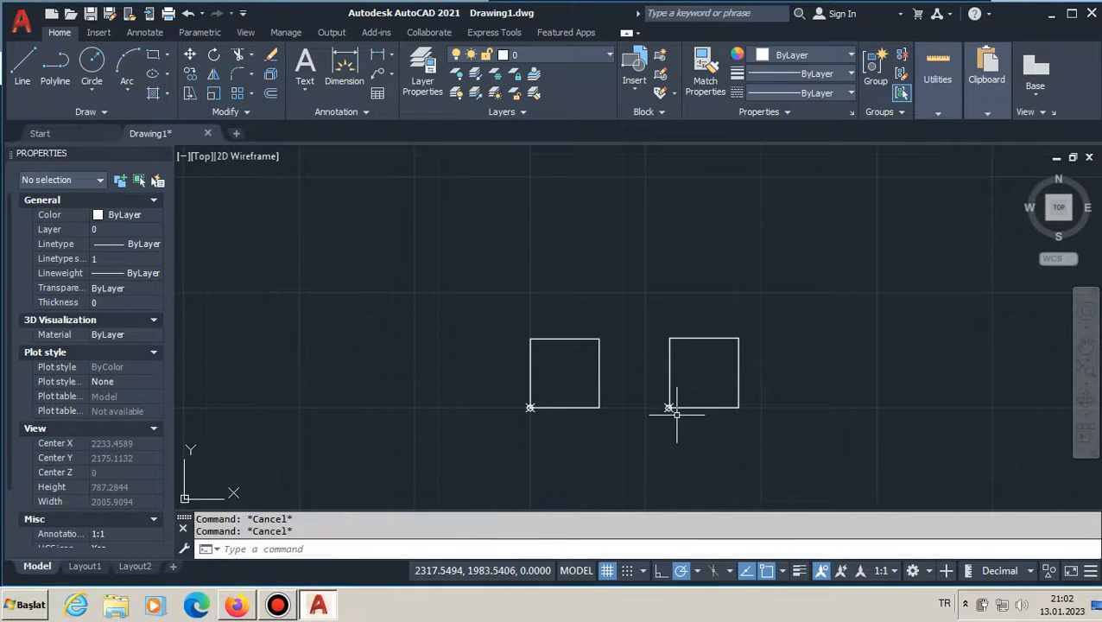
{"action": "left_click", "coordinate": [668, 408]}
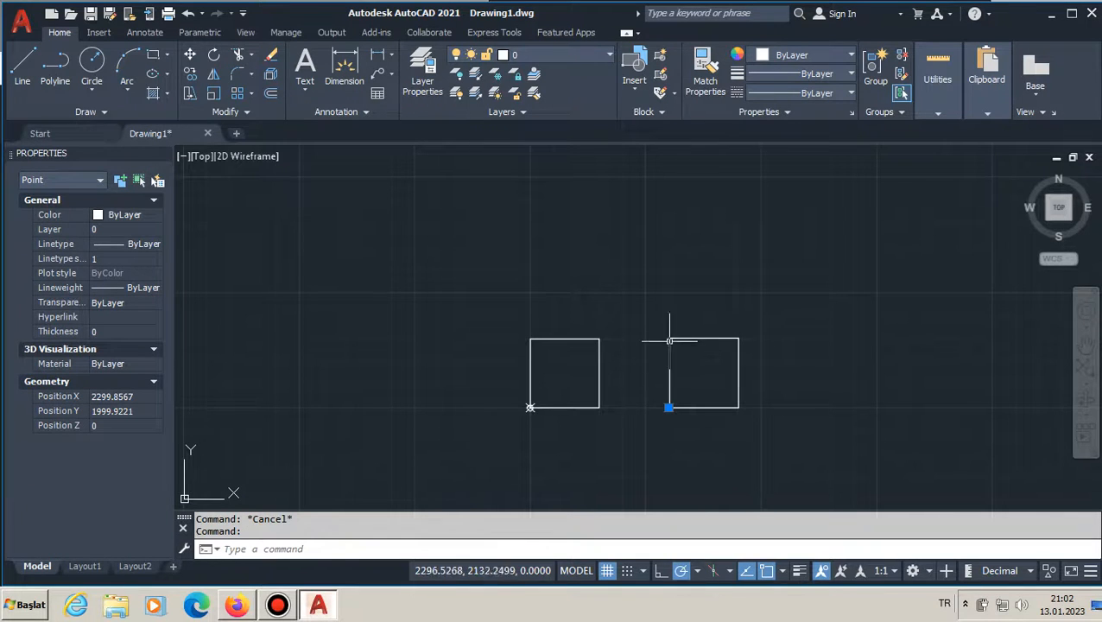
{"action": "key", "text": "Escape"}
{"action": "left_click", "coordinate": [938, 74]}
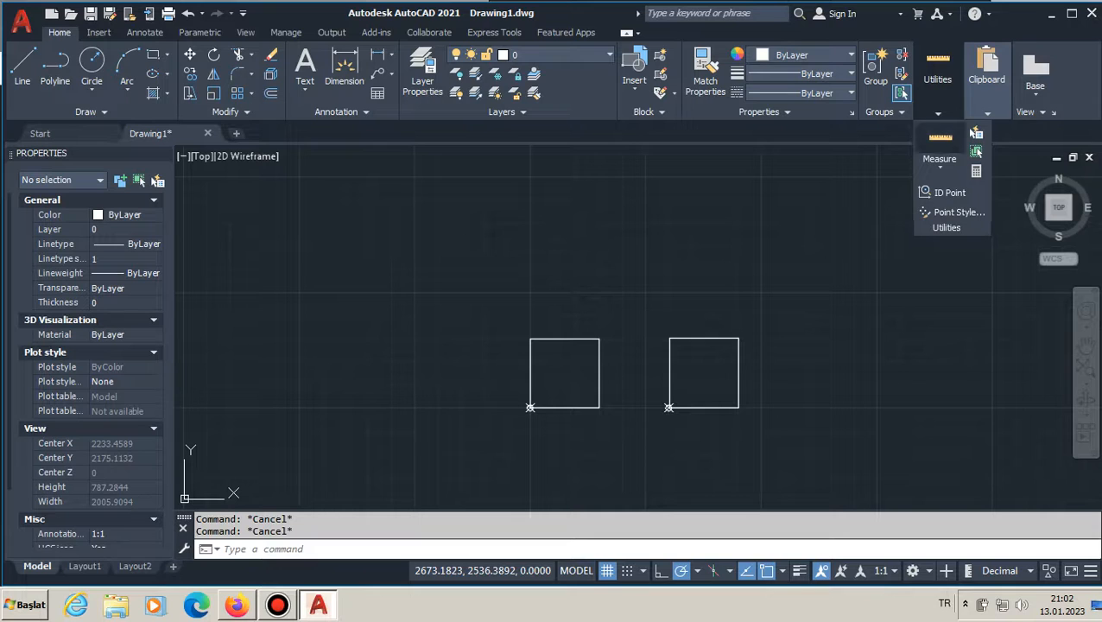
{"action": "left_click", "coordinate": [940, 146]}
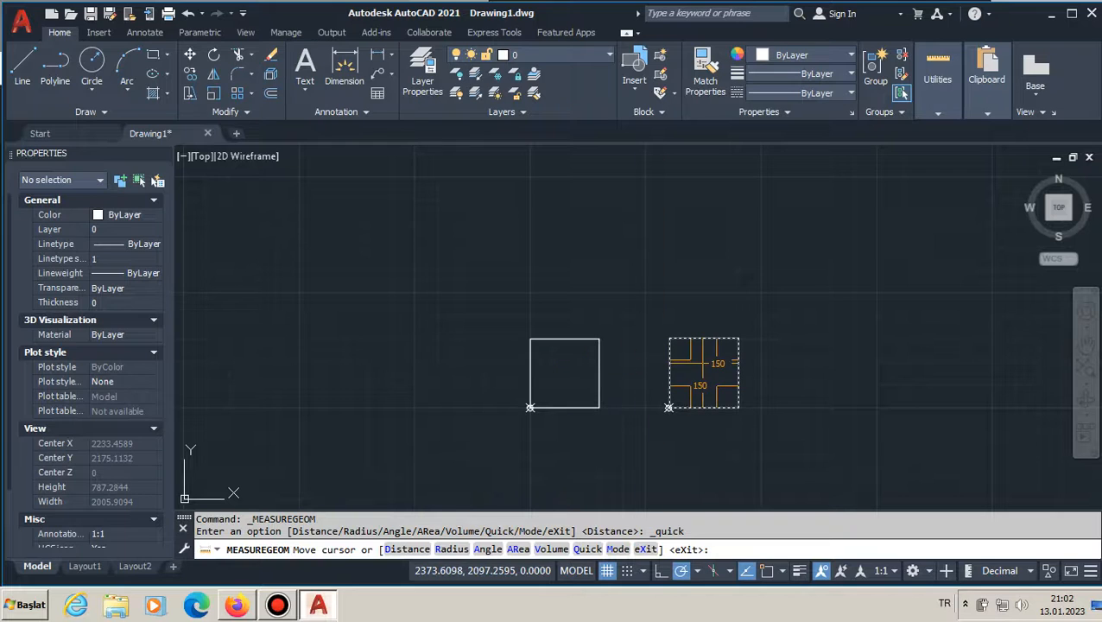
{"action": "key", "text": "Escape"}
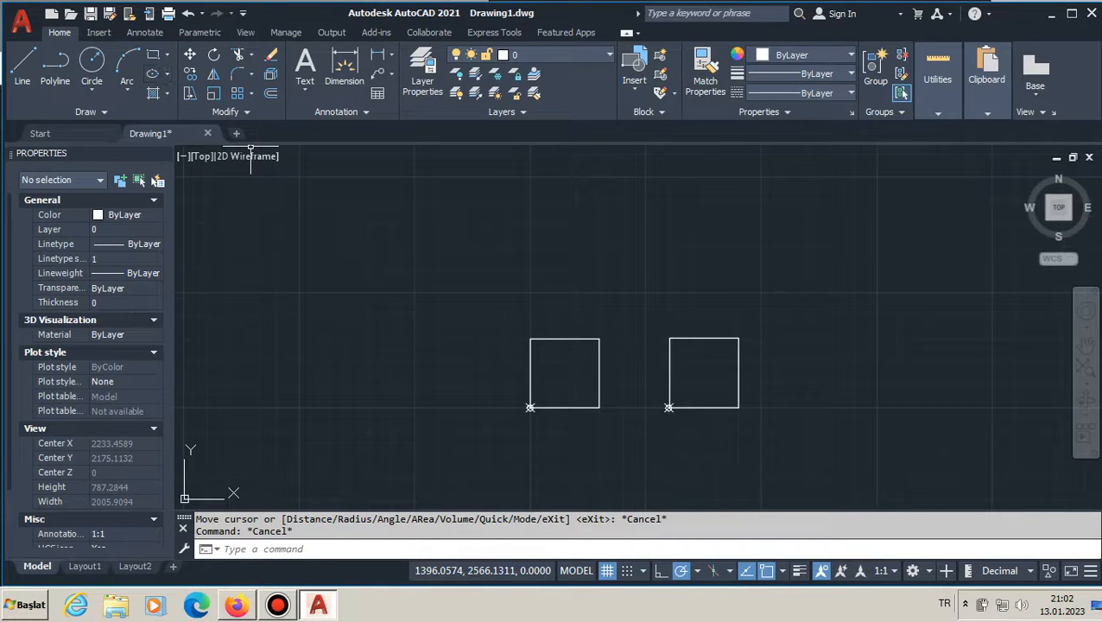
Add a multiline text about 303 units wide above the first square reading "LİNE KOMUTU İLE YAPILDI. DEVAMLI LİNE KOMUTU YÖNTEMİ".
{"action": "left_click", "coordinate": [305, 65]}
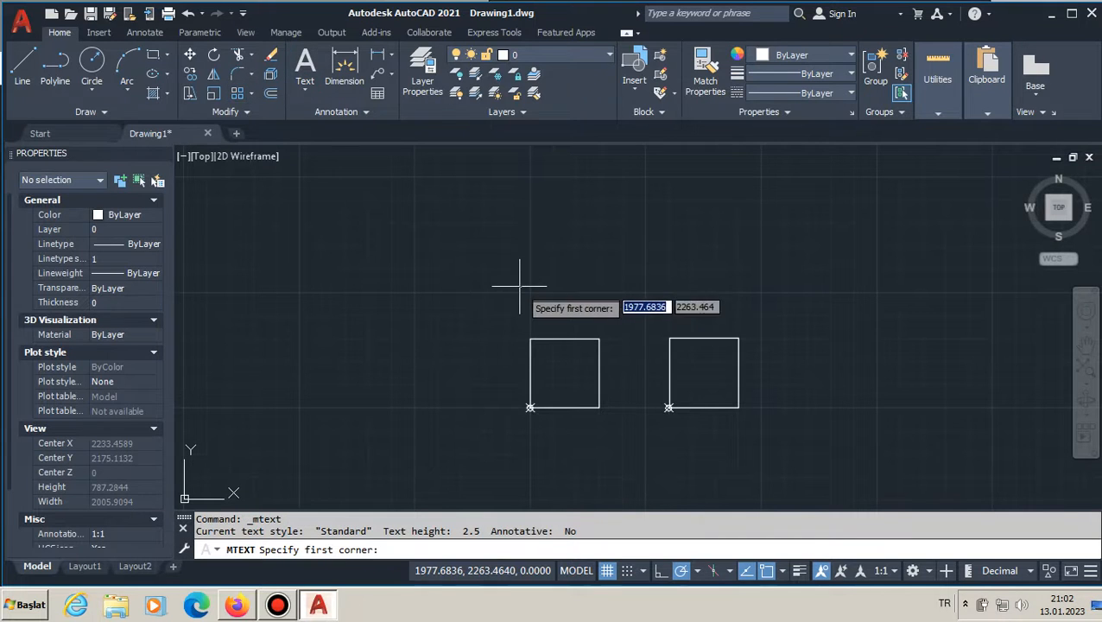
{"action": "left_click", "coordinate": [489, 253]}
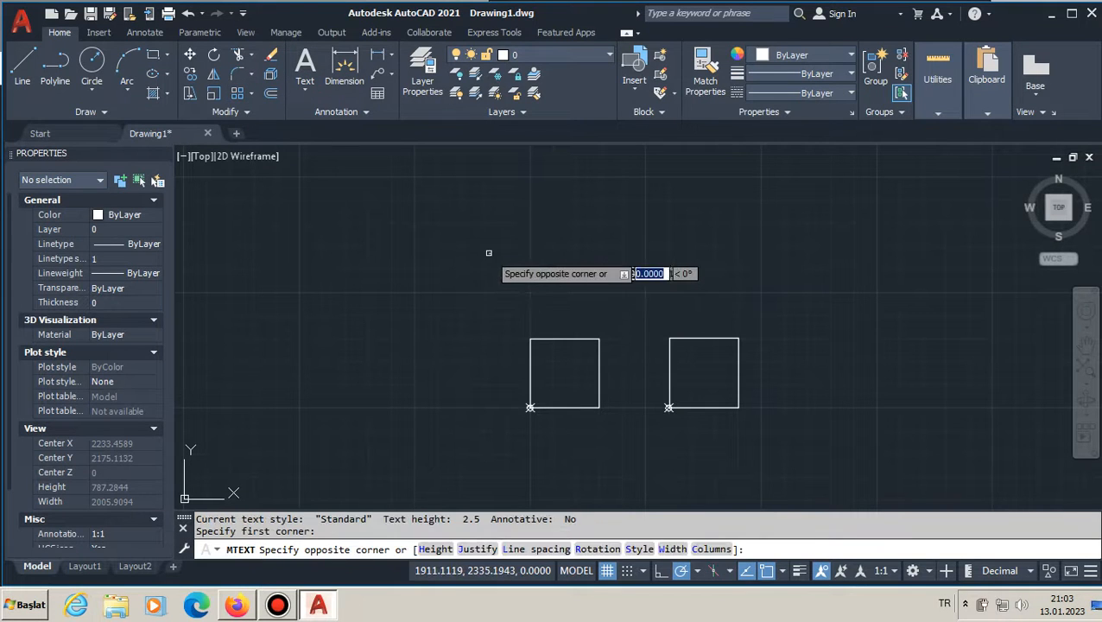
{"action": "left_click", "coordinate": [629, 332]}
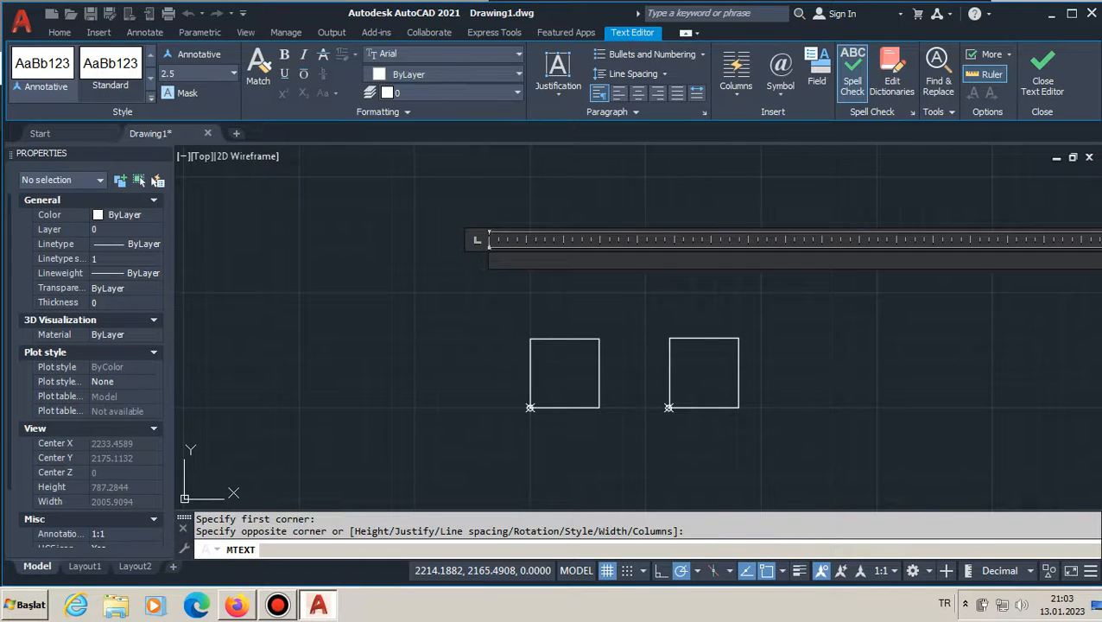
{"action": "type", "text": "LİNE KOMUTU İLE YAPILDI. DEVA"}
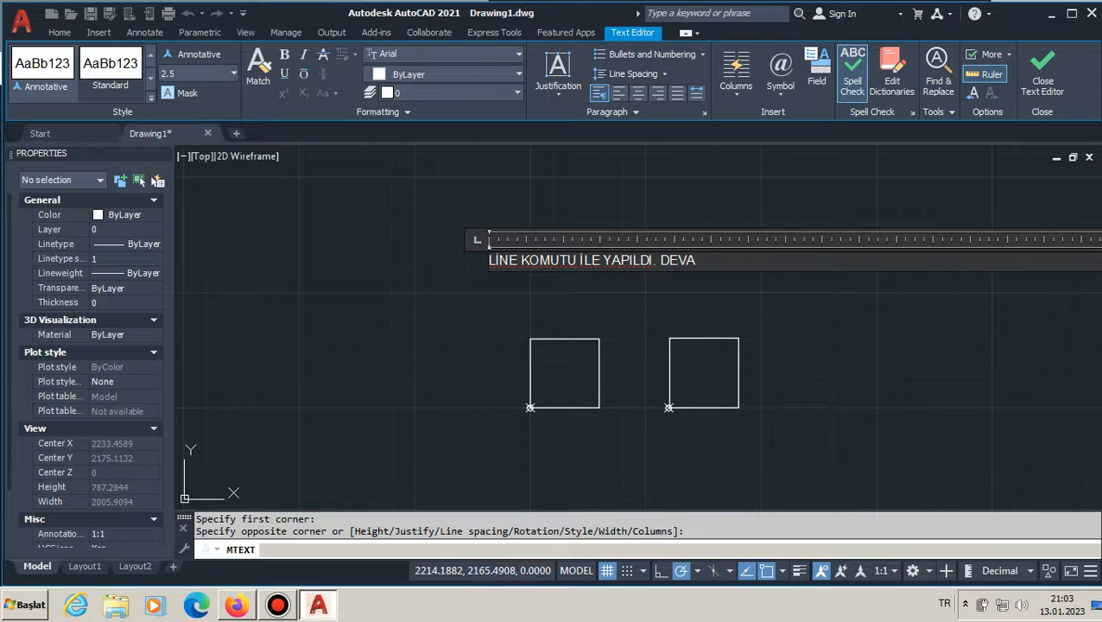
{"action": "type", "text": "MLI LİNE KOMUTU"}
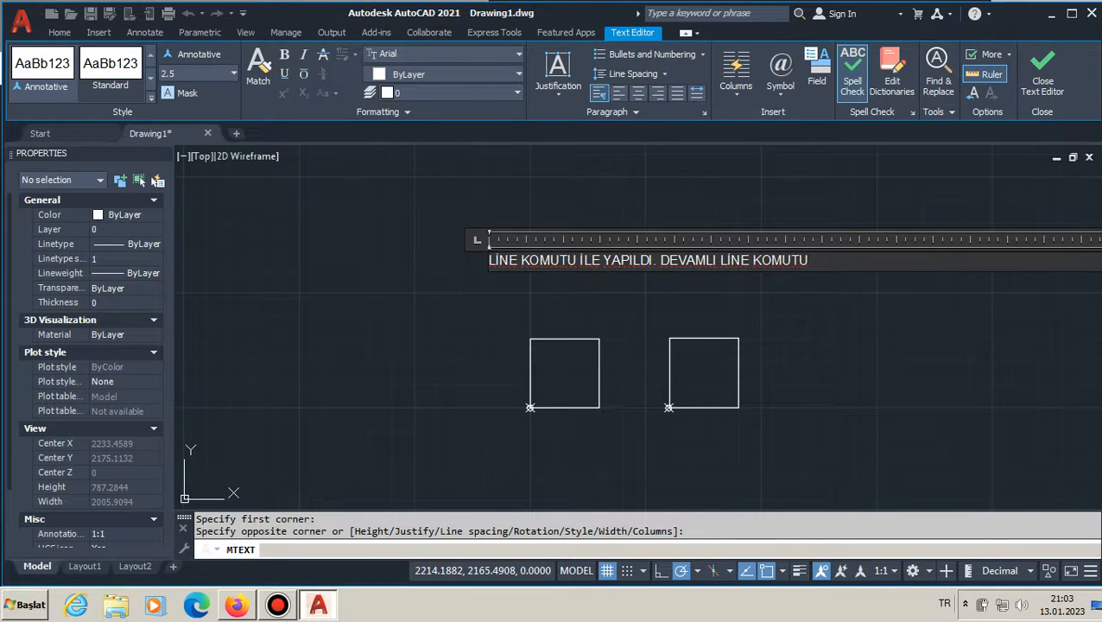
{"action": "type", "text": " YÖNTEMİ"}
{"action": "key", "text": "ctrl+Return"}
Move the multiline label from its original spot down to just above the first square.
{"action": "scroll", "coordinate": [488, 259], "scroll_direction": "up", "scroll_amount": 8}
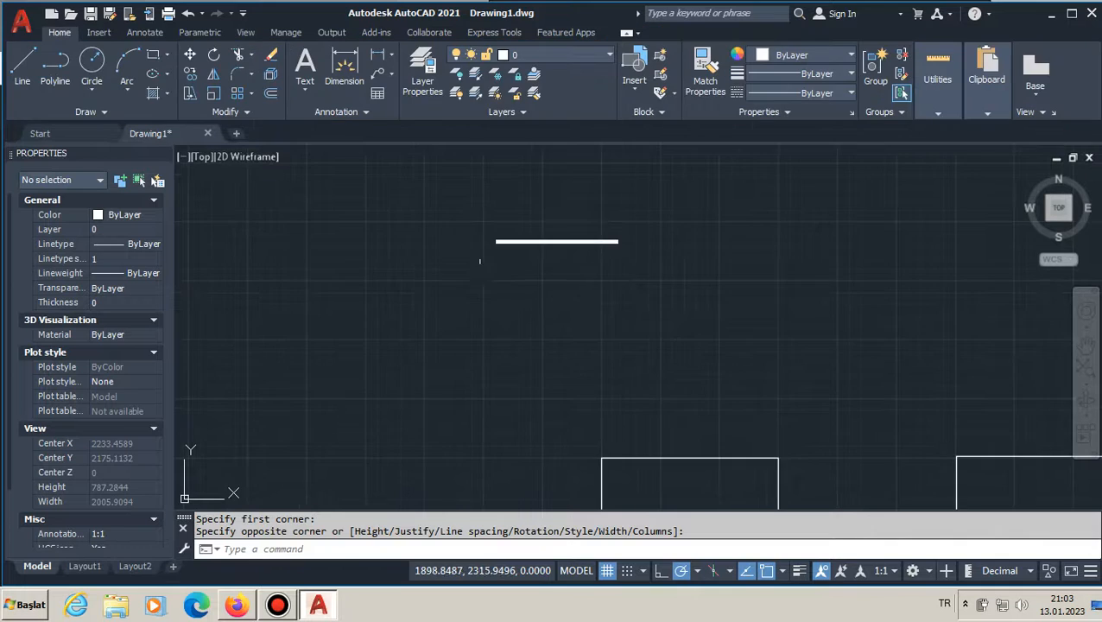
{"action": "left_click", "coordinate": [546, 266]}
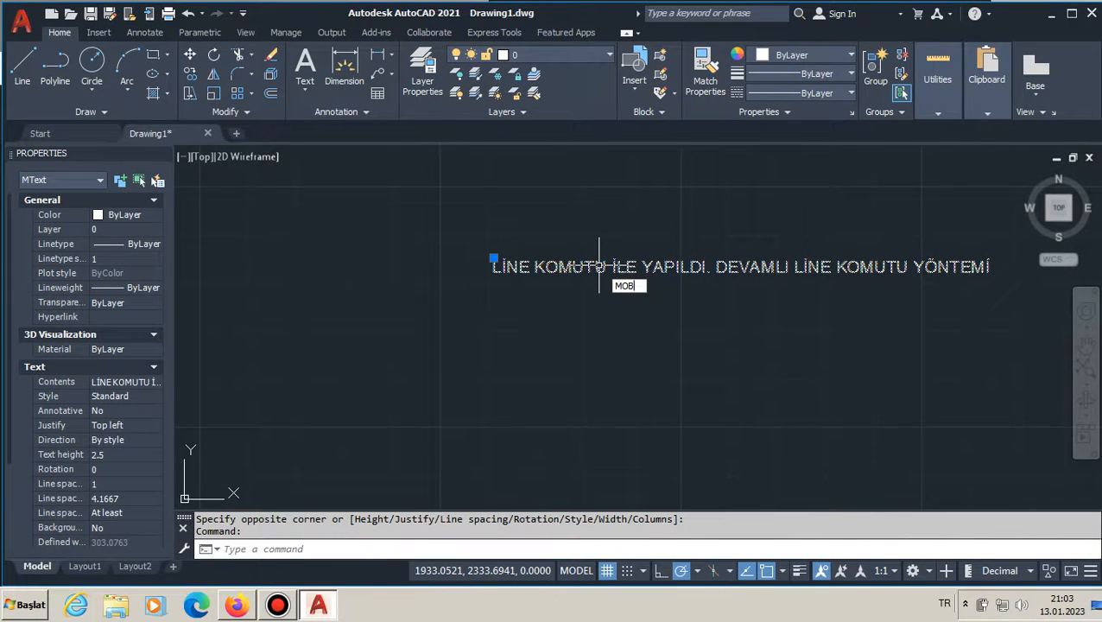
{"action": "key", "text": "Return"}
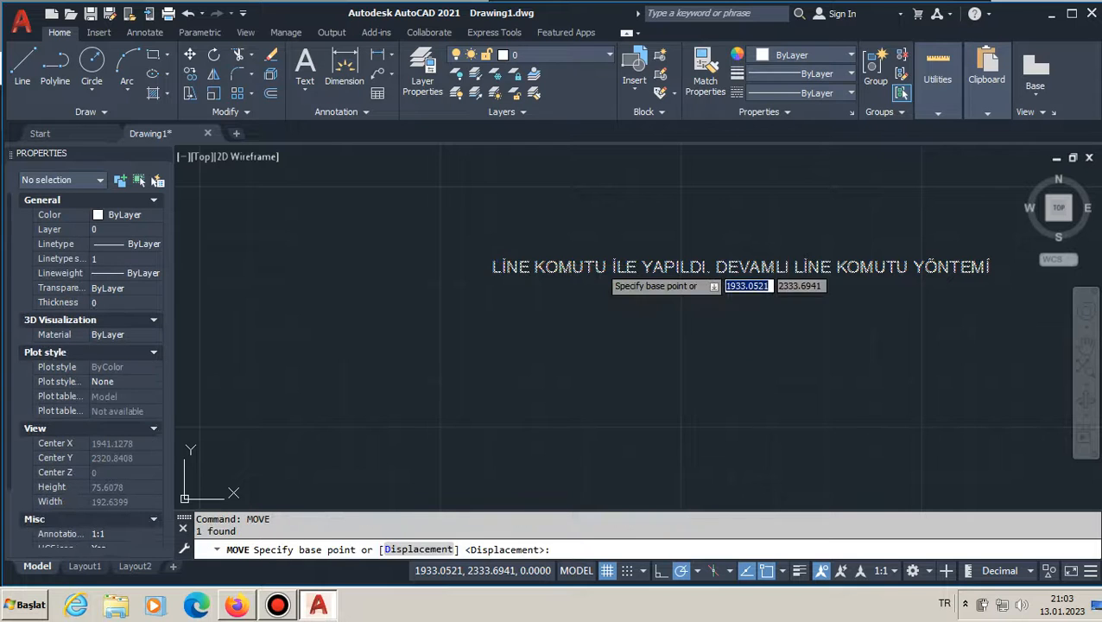
{"action": "left_click", "coordinate": [602, 266]}
{"action": "scroll", "coordinate": [578, 295], "scroll_direction": "down", "scroll_amount": 8}
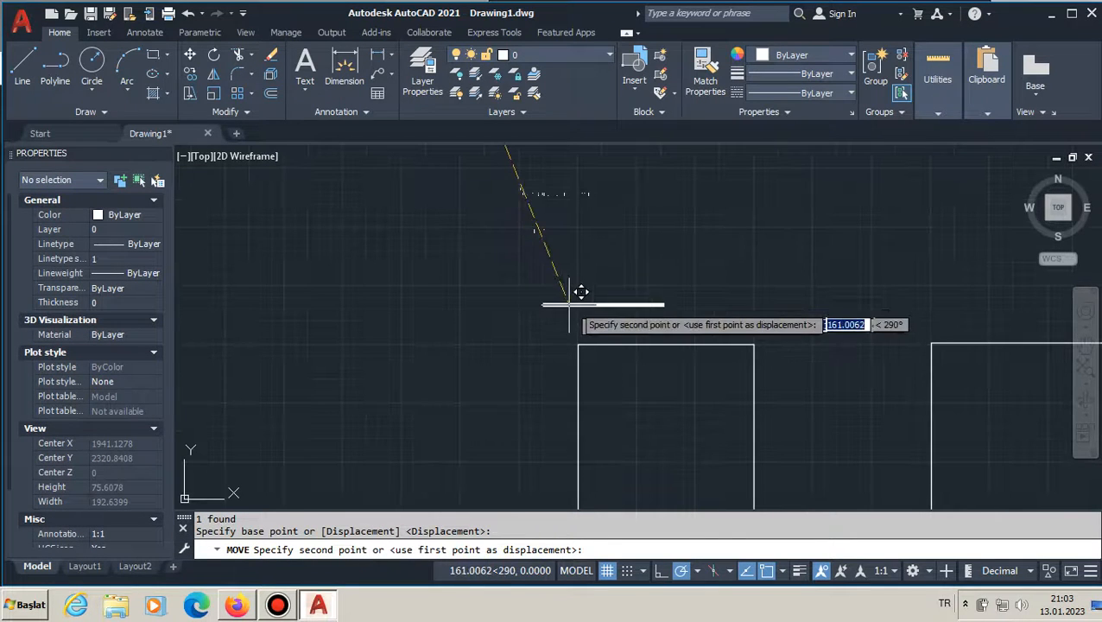
{"action": "left_click", "coordinate": [623, 271]}
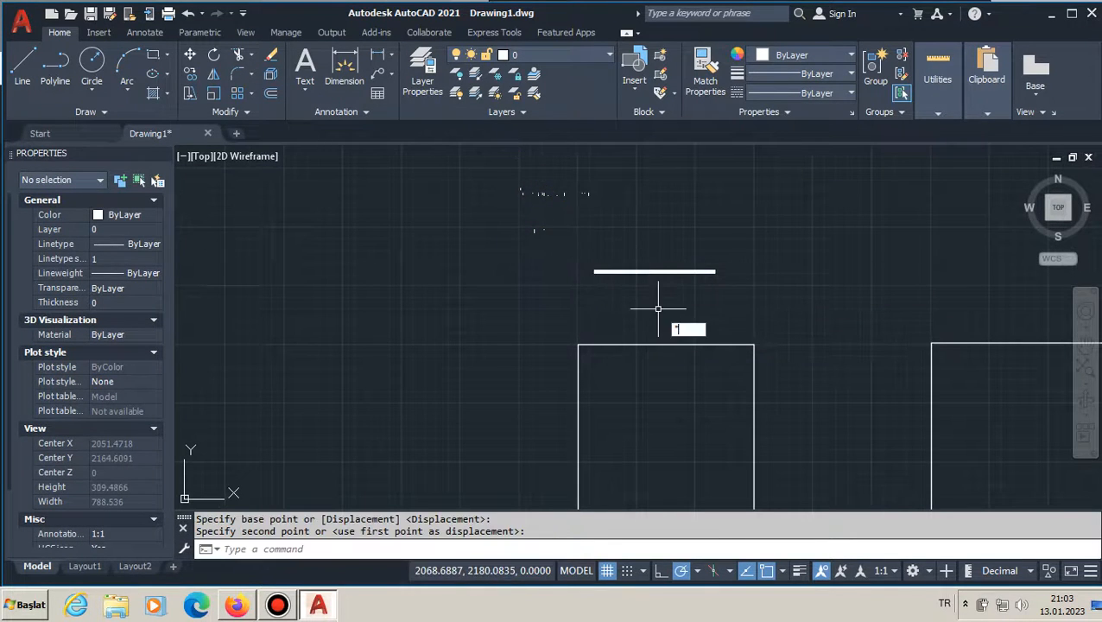
{"action": "key", "text": "Escape"}
{"action": "key", "text": "Escape"}
Scale the first square's label up from a base point near its middle to a text height of about 10.6.
{"action": "scroll", "coordinate": [647, 283], "scroll_direction": "up", "scroll_amount": 4}
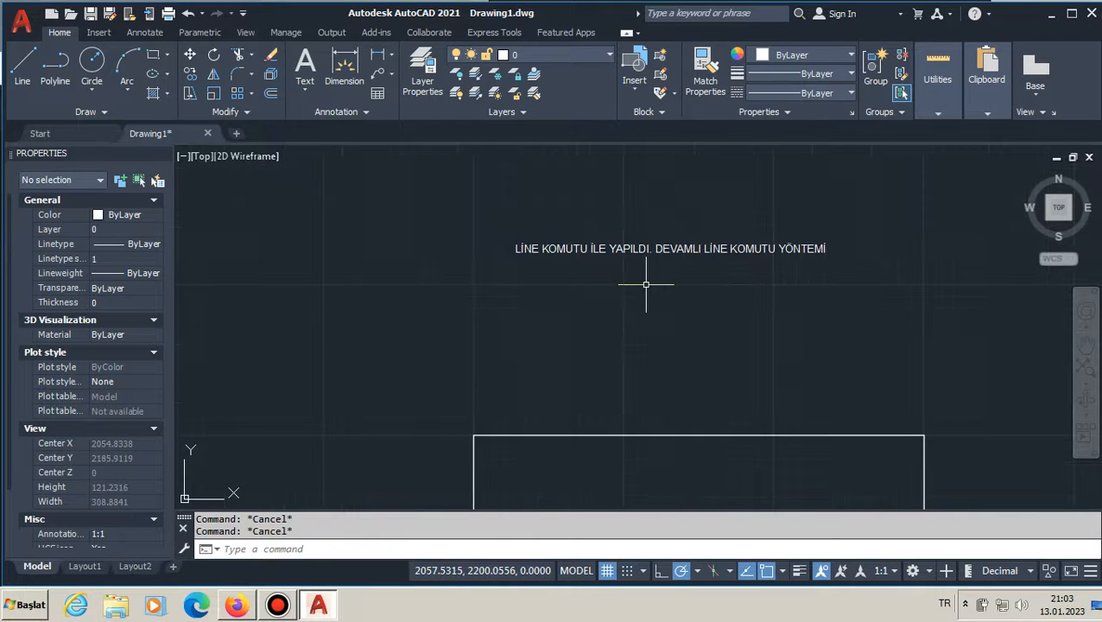
{"action": "type", "text": "scale"}
{"action": "key", "text": "Return"}
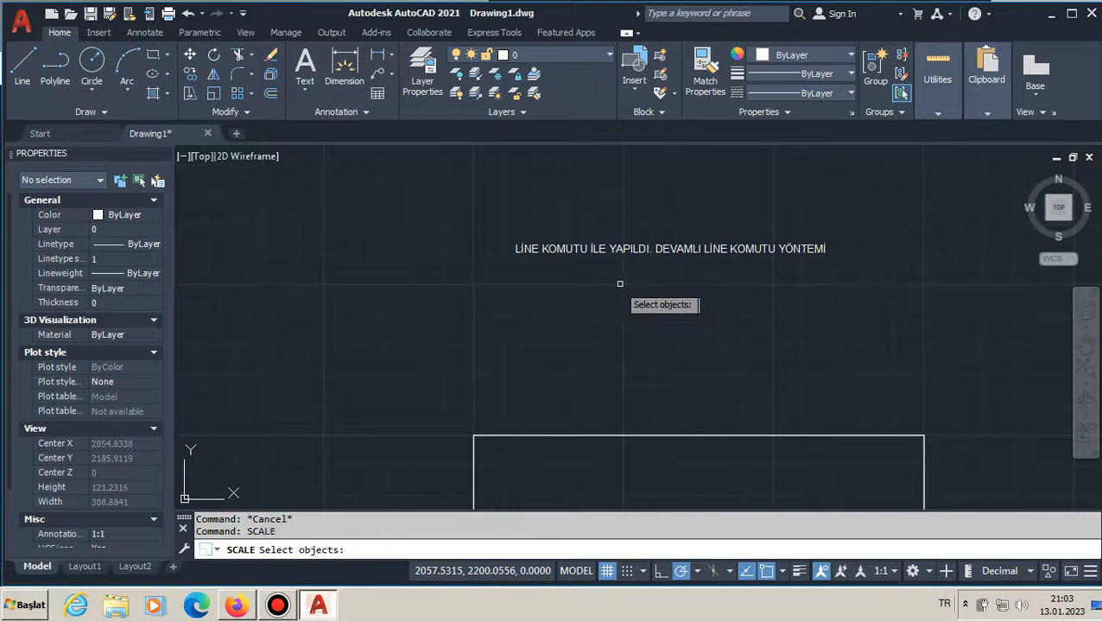
{"action": "left_click", "coordinate": [640, 258]}
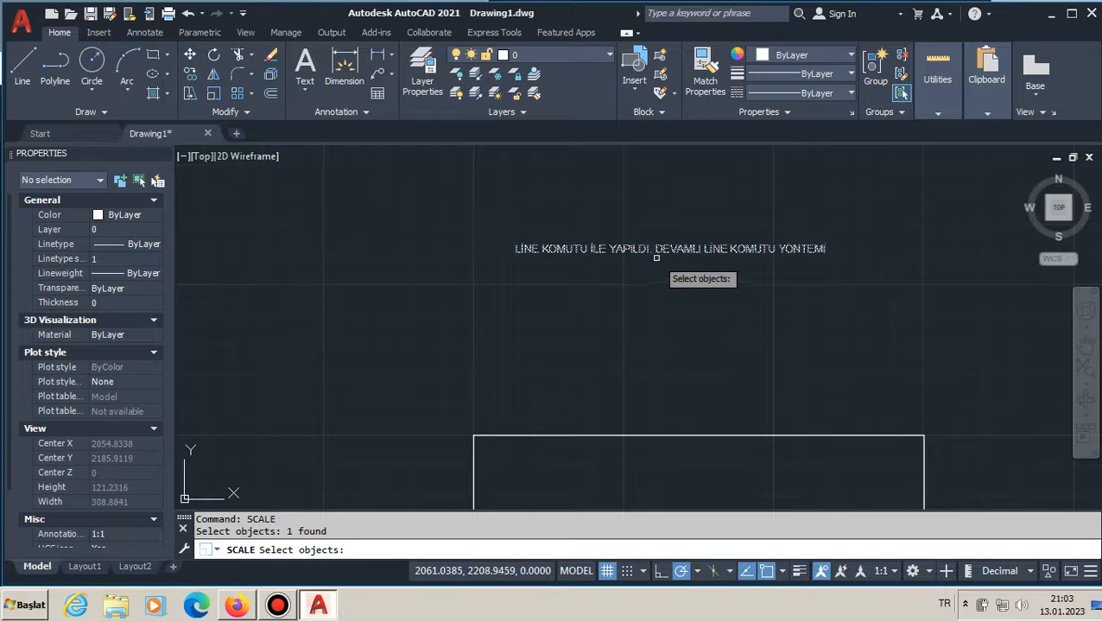
{"action": "key", "text": "Return"}
{"action": "left_click", "coordinate": [657, 249]}
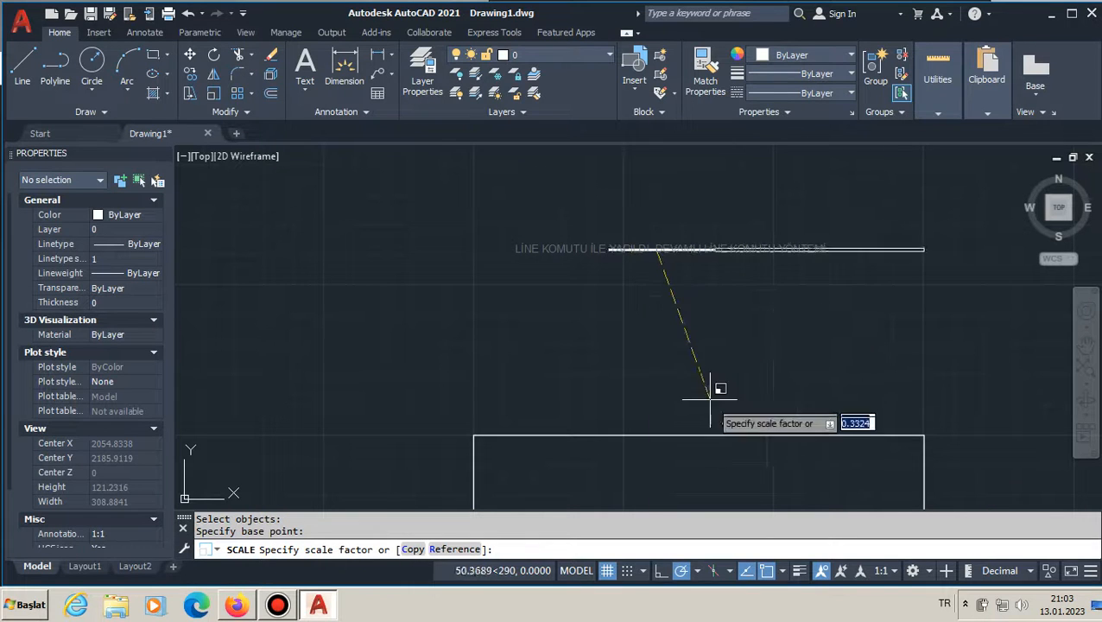
{"action": "scroll", "coordinate": [720, 463], "scroll_direction": "down", "scroll_amount": 5}
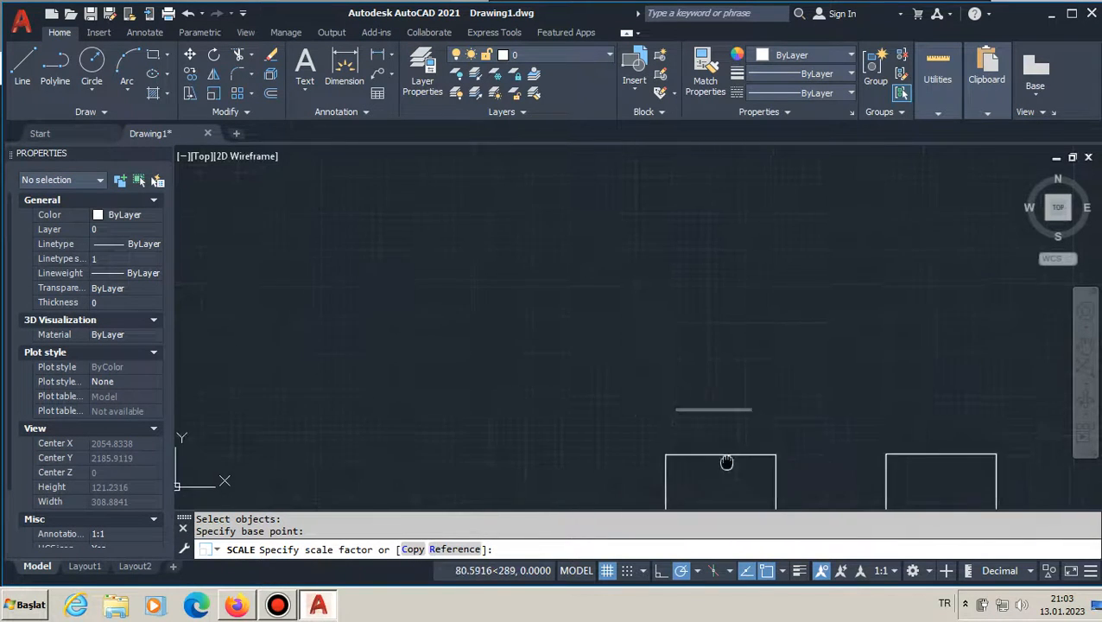
{"action": "middle_click_drag", "start_coordinate": [717, 464], "coordinate": [630, 351]}
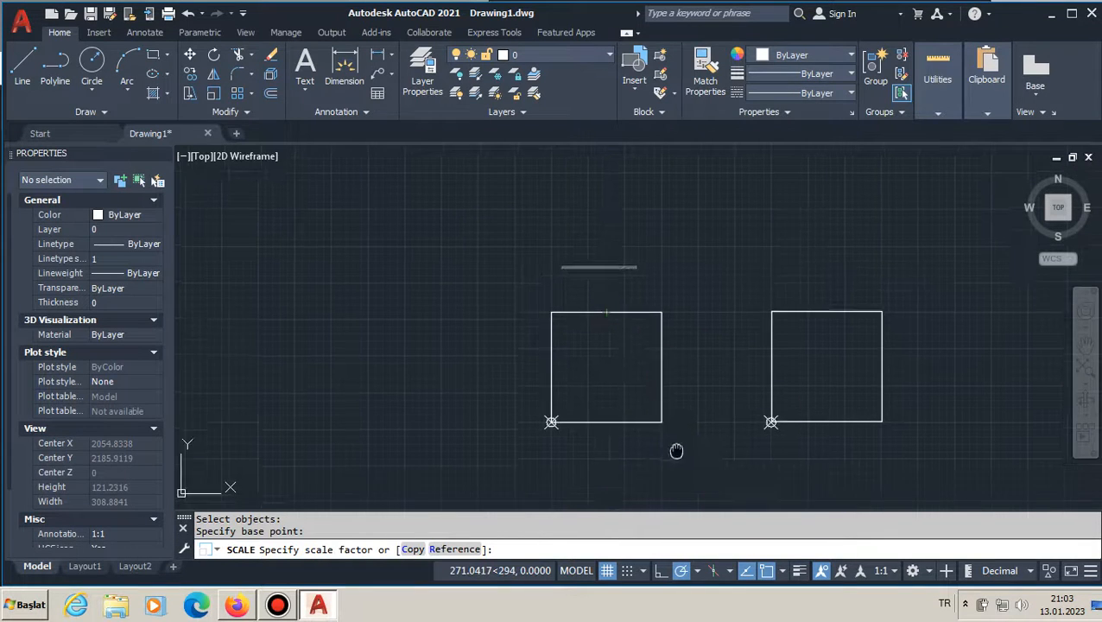
{"action": "middle_click_drag", "start_coordinate": [681, 454], "coordinate": [612, 328]}
{"action": "scroll", "coordinate": [675, 456], "scroll_direction": "down", "scroll_amount": 4}
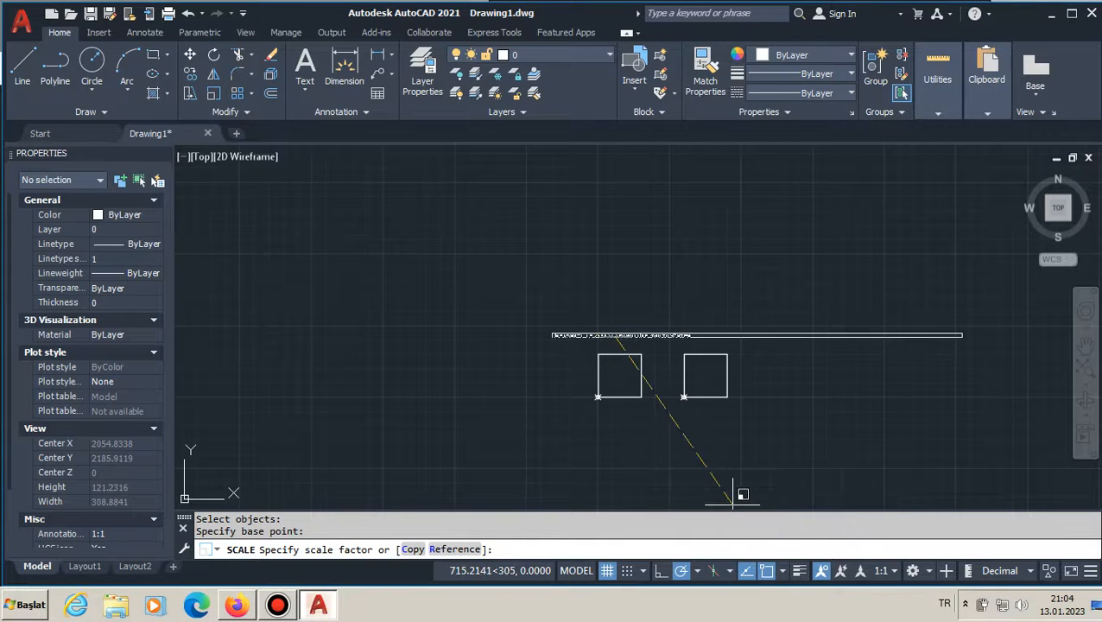
{"action": "scroll", "coordinate": [782, 494], "scroll_direction": "down", "scroll_amount": 2}
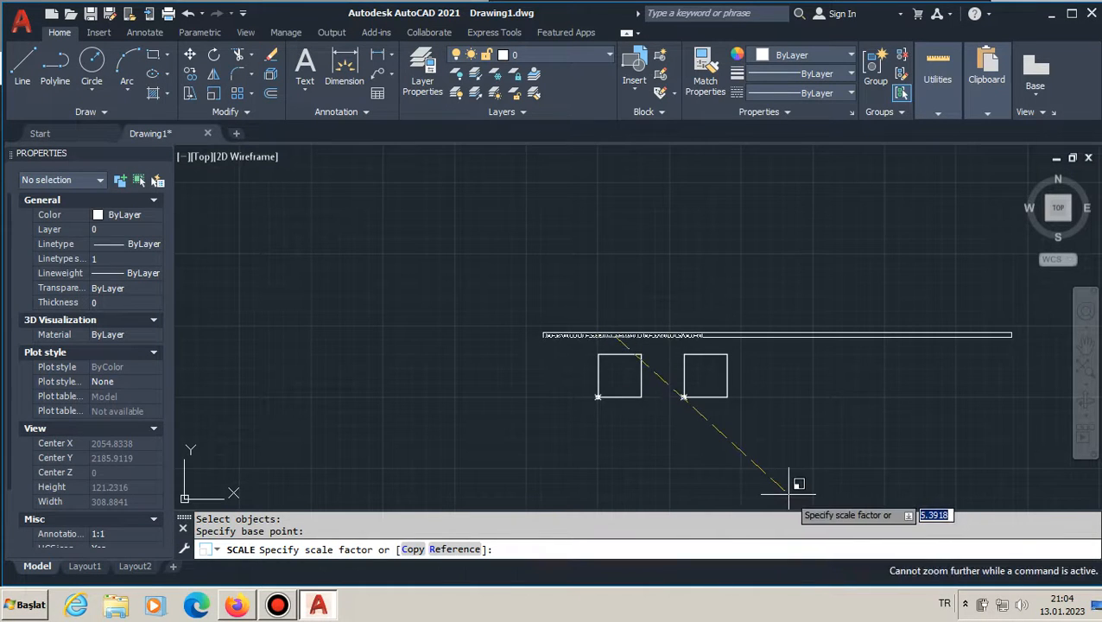
{"action": "left_click", "coordinate": [733, 474]}
Move the enlarged label horizontally leftward so that it ends above the first square, clear of the second square.
{"action": "scroll", "coordinate": [684, 339], "scroll_direction": "up", "scroll_amount": 2}
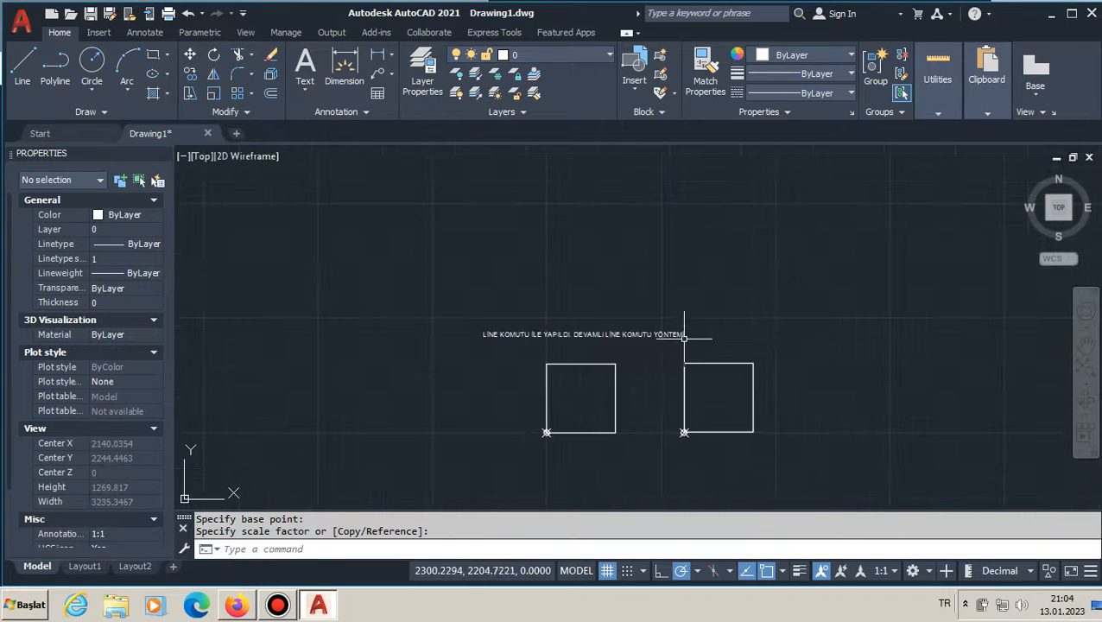
{"action": "left_click", "coordinate": [593, 330]}
{"action": "type", "text": "MO"}
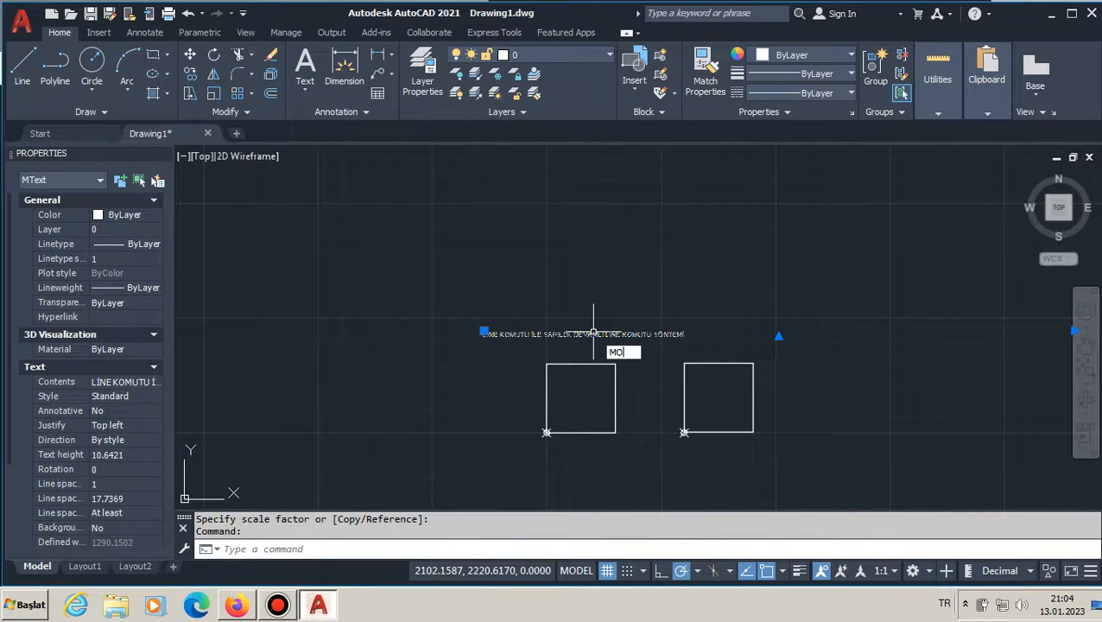
{"action": "type", "text": "VE"}
{"action": "key", "text": "Return"}
{"action": "left_click", "coordinate": [599, 331]}
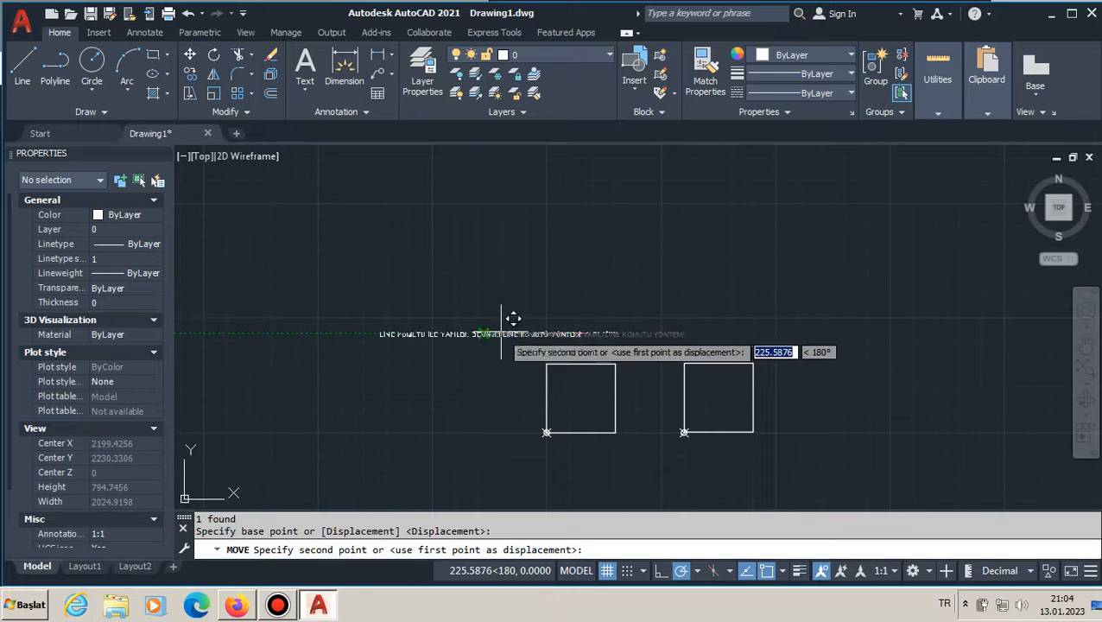
{"action": "left_click", "coordinate": [490, 333]}
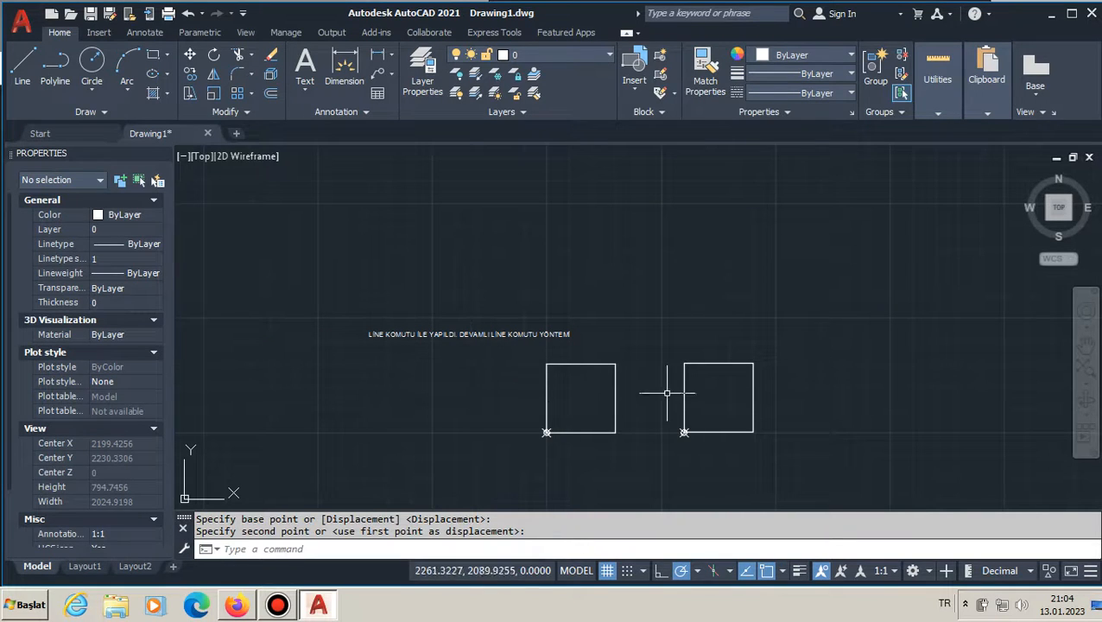
{"action": "middle_click_drag", "start_coordinate": [731, 390], "coordinate": [591, 394]}
{"action": "left_click", "coordinate": [591, 368]}
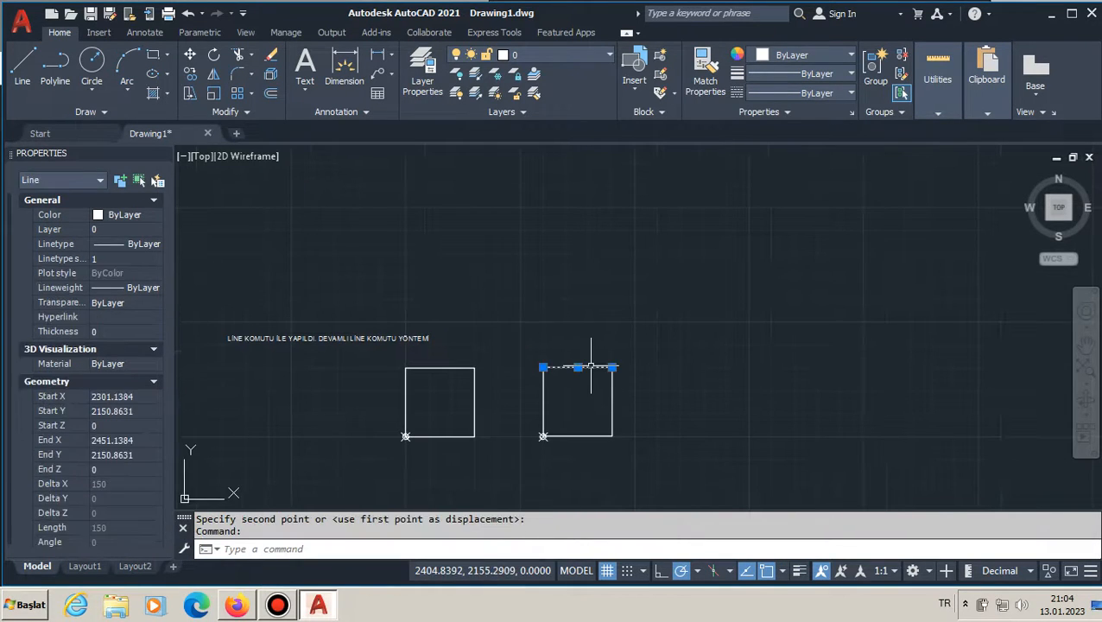
{"action": "key", "text": "Escape"}
{"action": "key", "text": "Escape"}
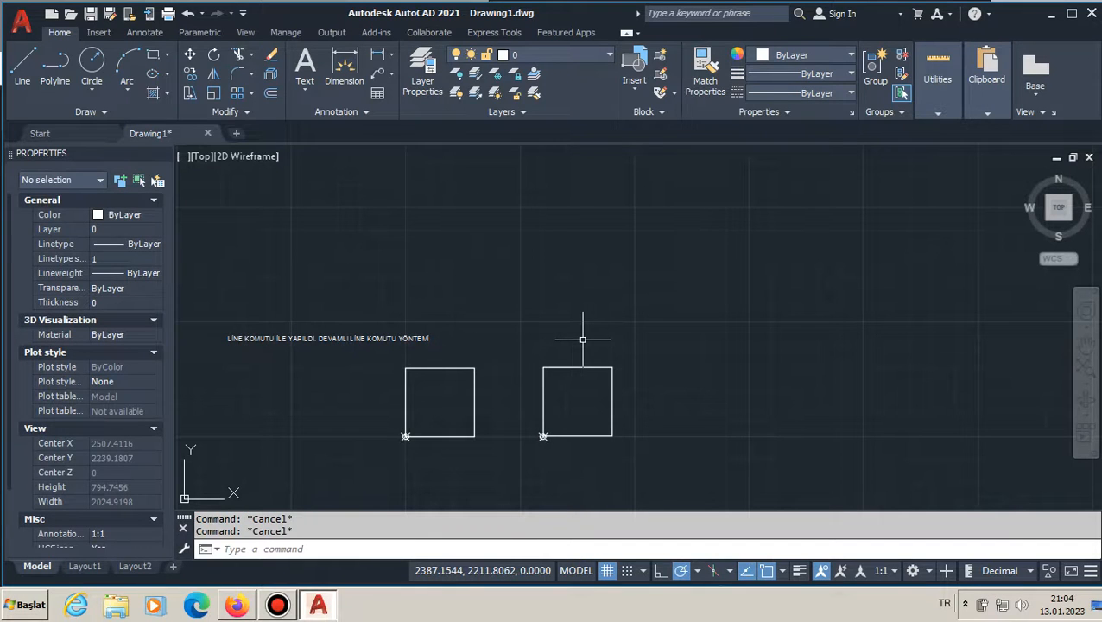
{"action": "type", "text": "TEXT"}
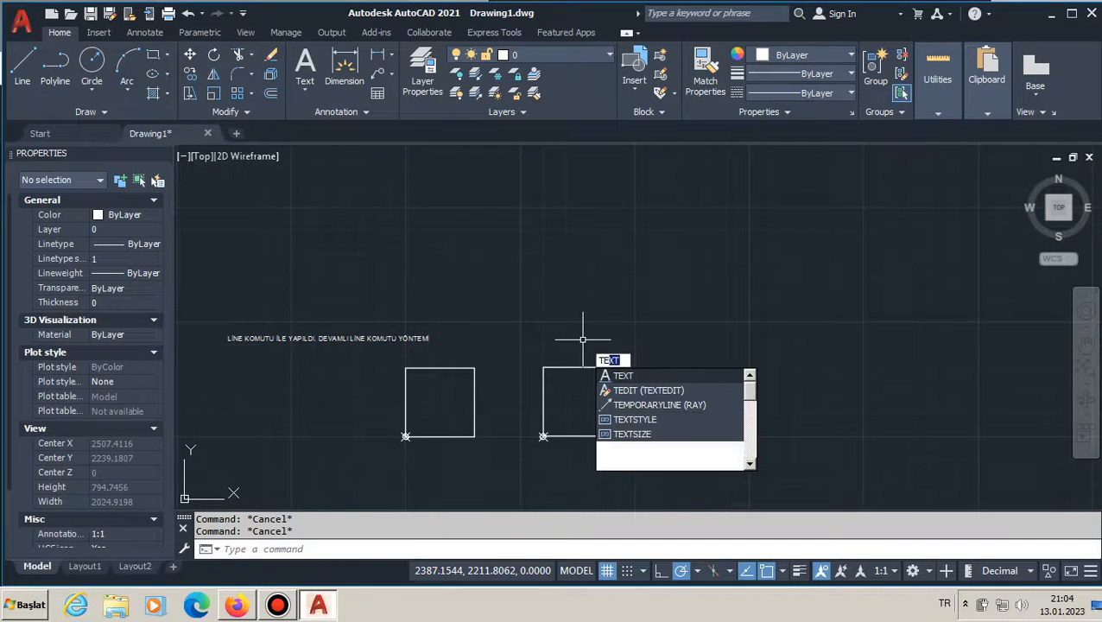
{"action": "key", "text": "Return"}
{"action": "left_click", "coordinate": [555, 300]}
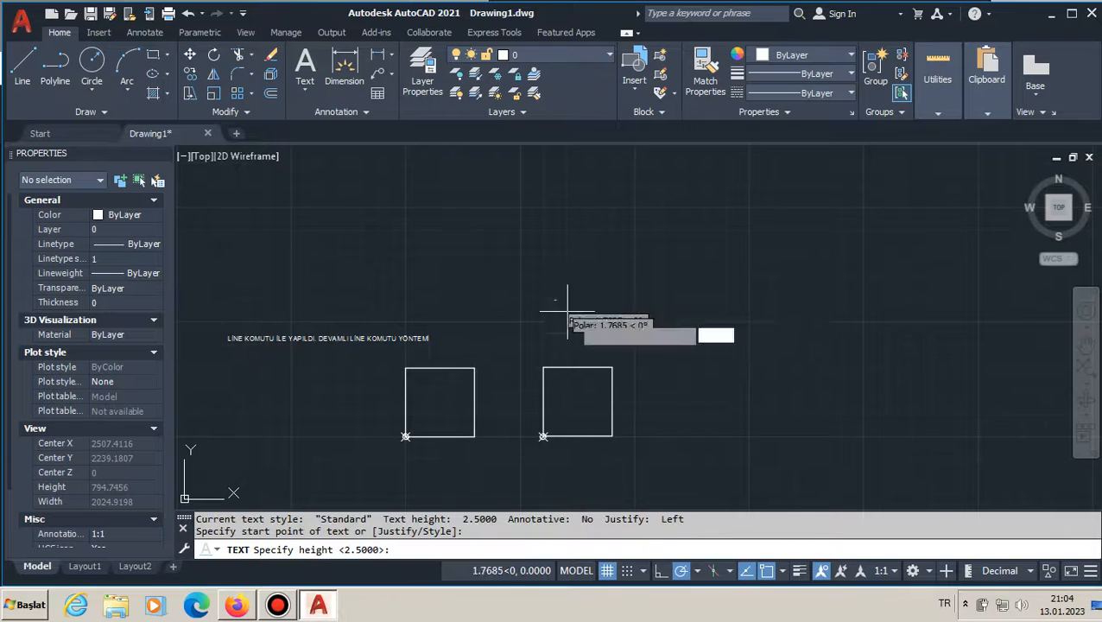
{"action": "left_click", "coordinate": [803, 300]}
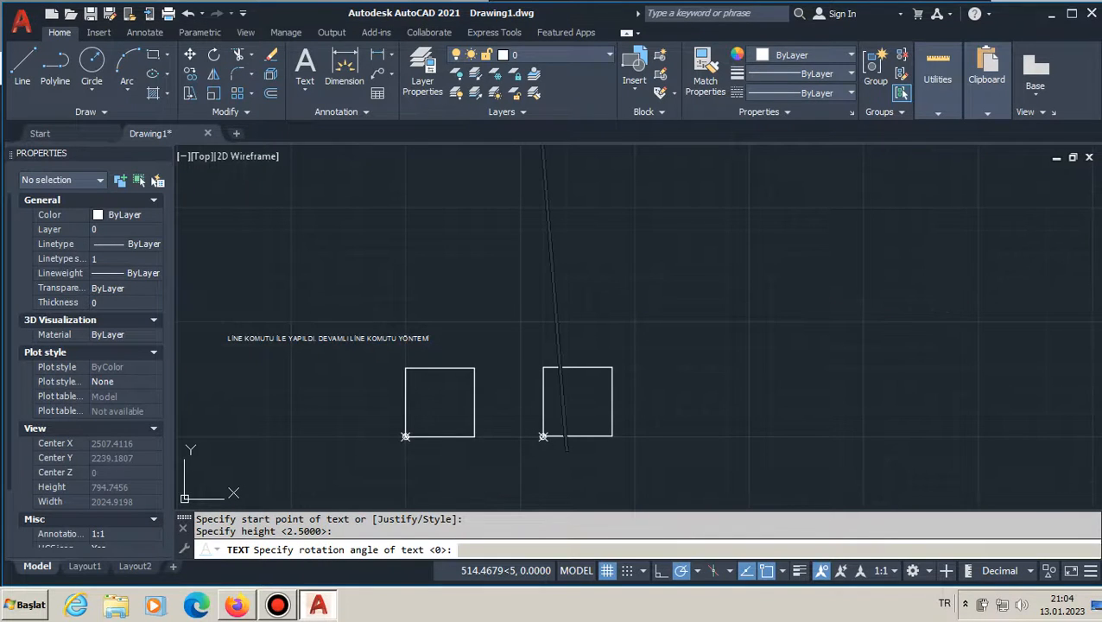
{"action": "scroll", "coordinate": [585, 437], "scroll_direction": "down", "scroll_amount": 2}
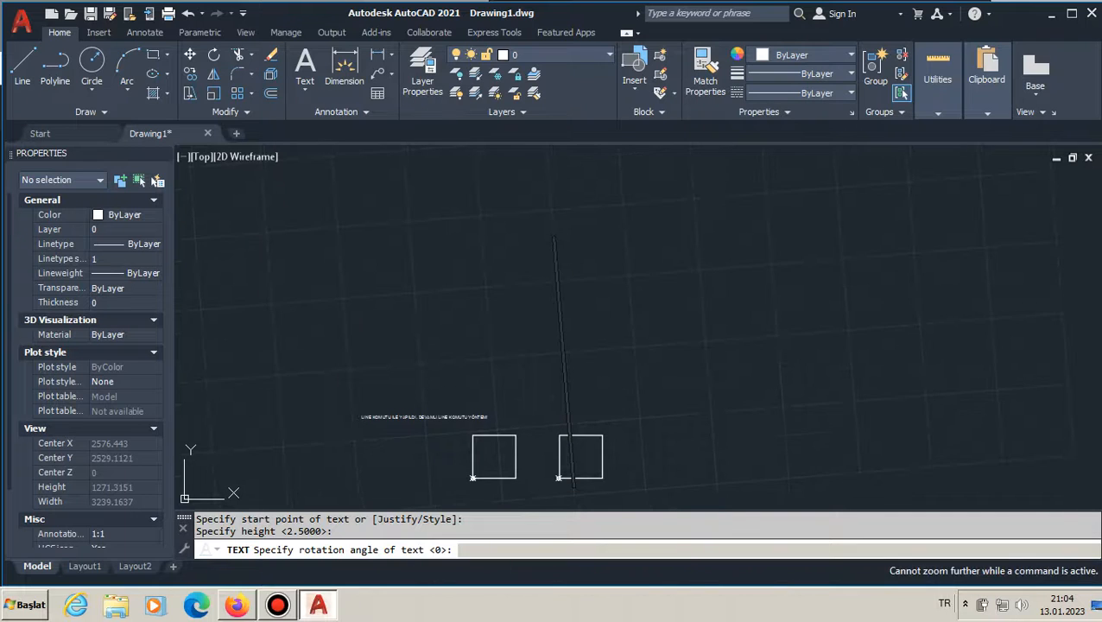
{"action": "key", "text": "Escape"}
{"action": "key", "text": "Escape"}
{"action": "middle_click_drag", "start_coordinate": [591, 327], "coordinate": [588, 269]}
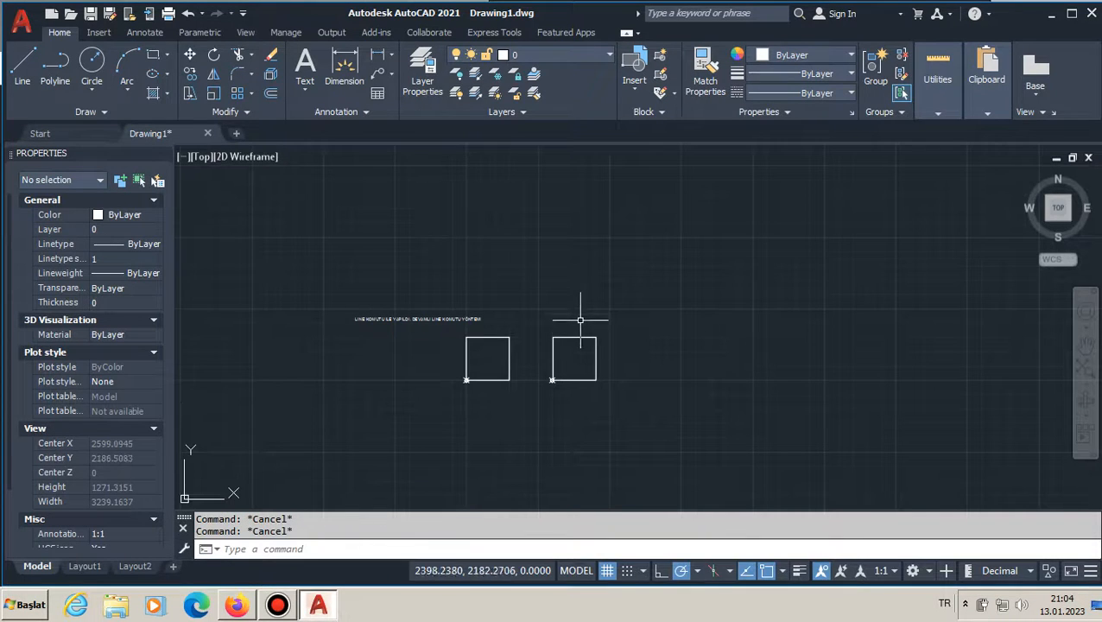
{"action": "key", "text": "Escape"}
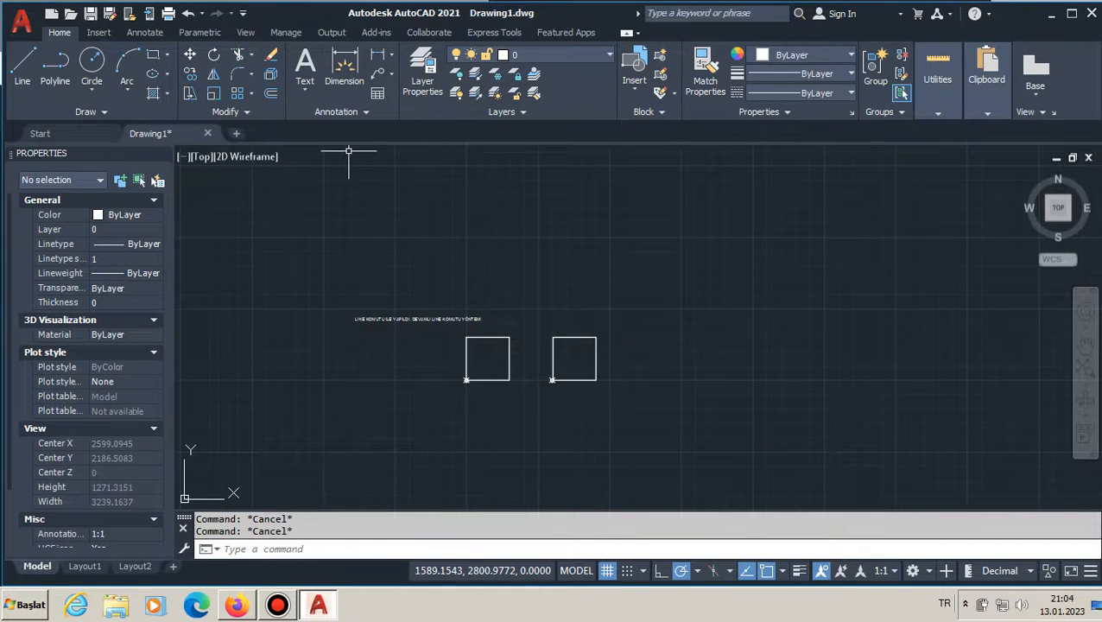
Add a multiline text above the second square reading "LİNE İLE OFFSET BERABER KULLANILARAK ÇİZİLDİ" and save the text changes.
{"action": "left_click", "coordinate": [305, 67]}
{"action": "left_click", "coordinate": [576, 272]}
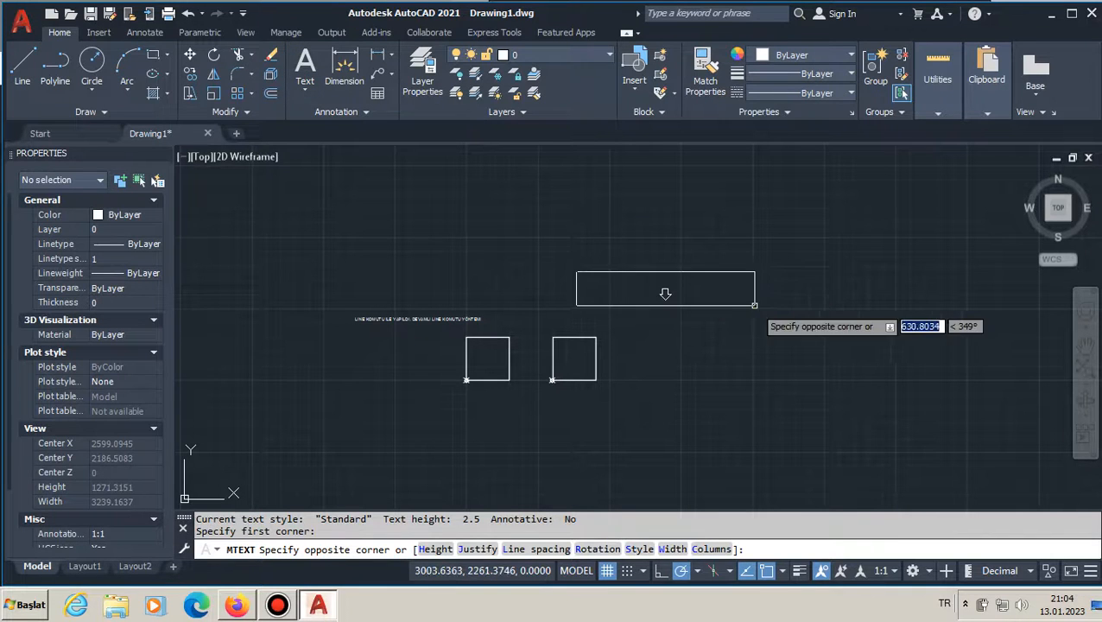
{"action": "left_click", "coordinate": [846, 313]}
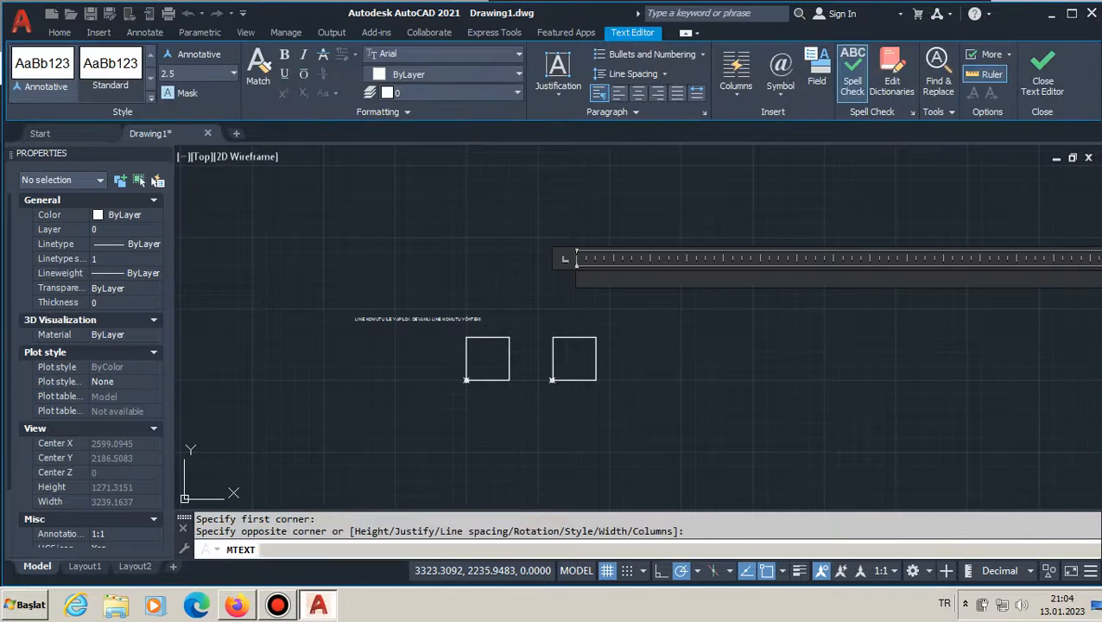
{"action": "type", "text": "LİN"}
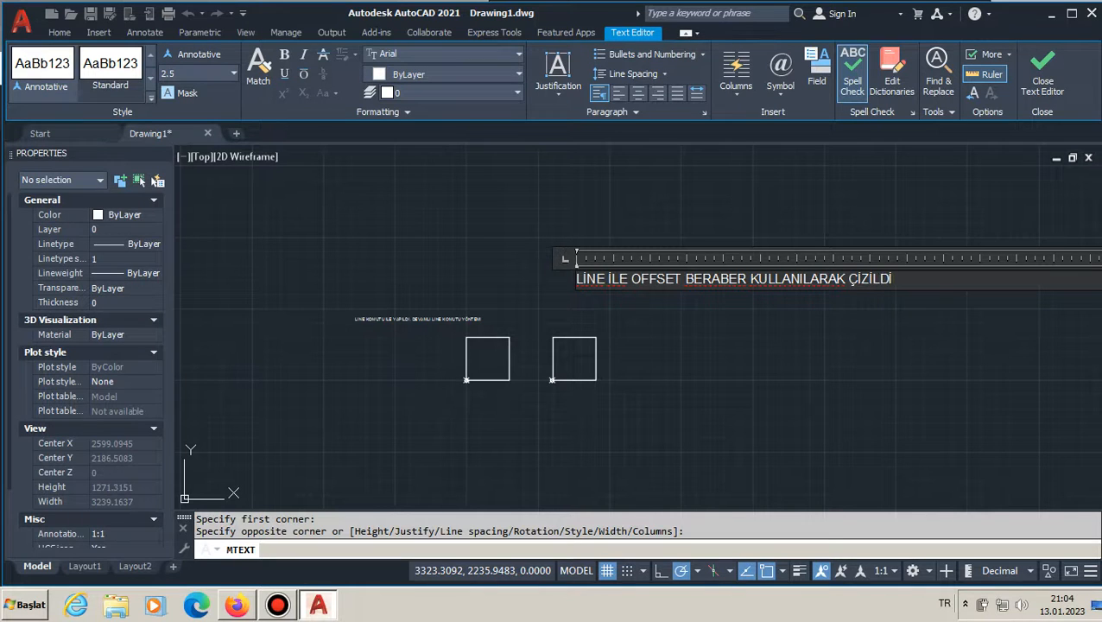
{"action": "key", "text": "Return"}
{"action": "key", "text": "Escape"}
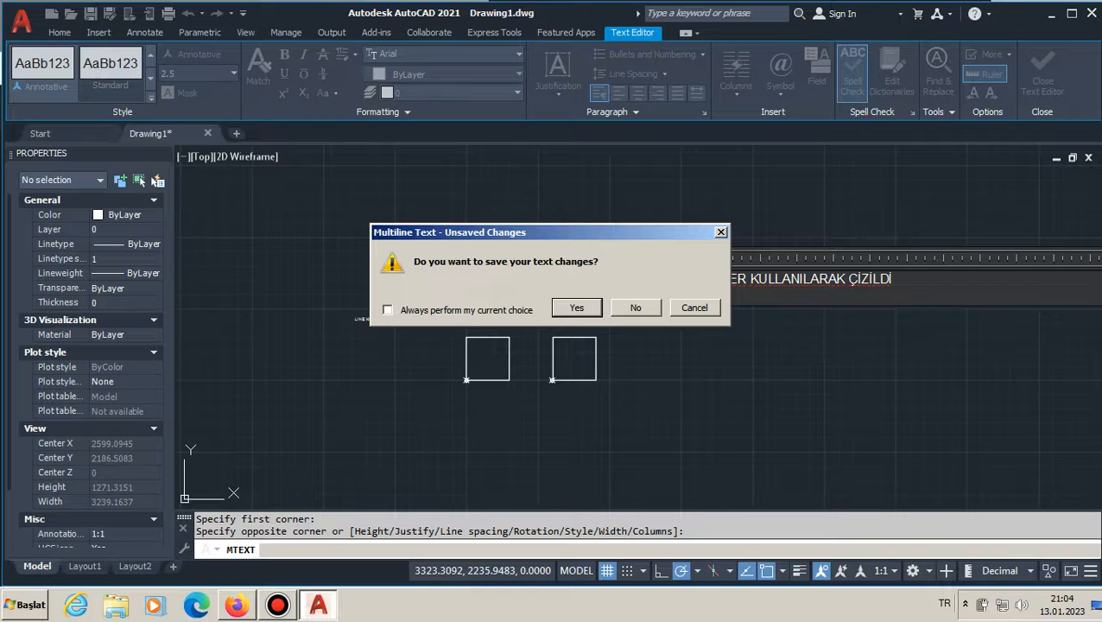
{"action": "left_click", "coordinate": [577, 308]}
{"action": "left_click", "coordinate": [591, 271]}
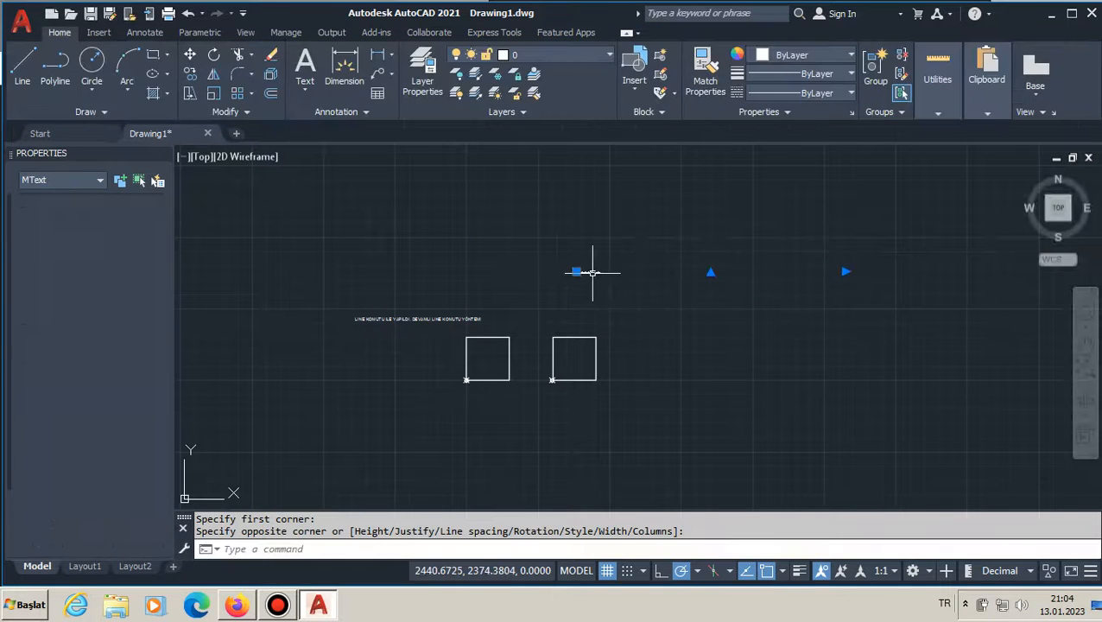
{"action": "type", "text": "sc"}
{"action": "key", "text": "Return"}
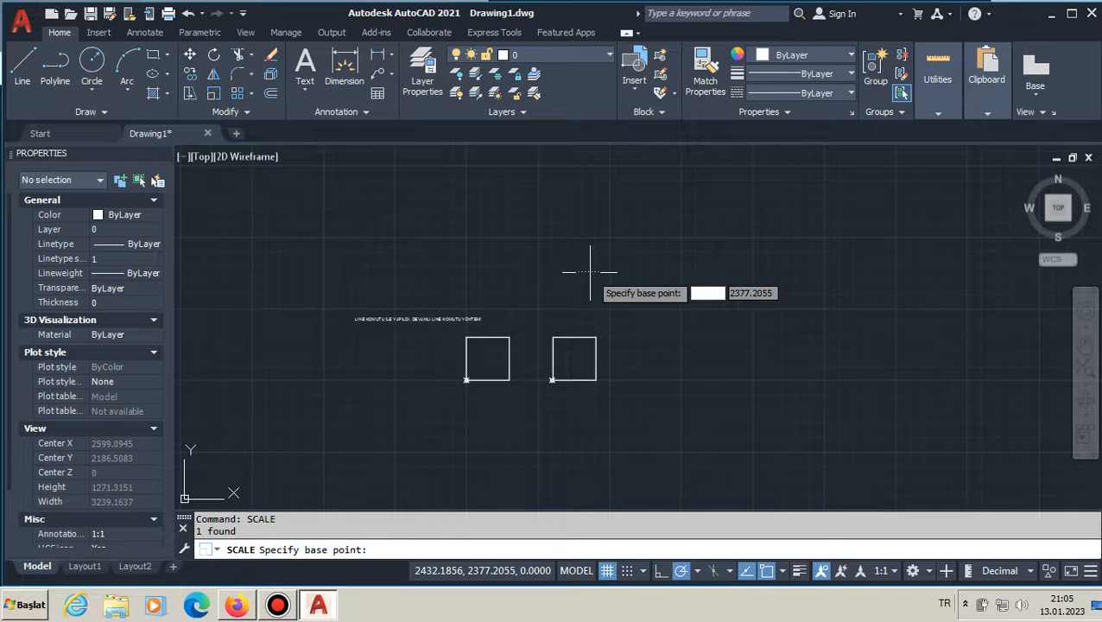
{"action": "key", "text": "Escape"}
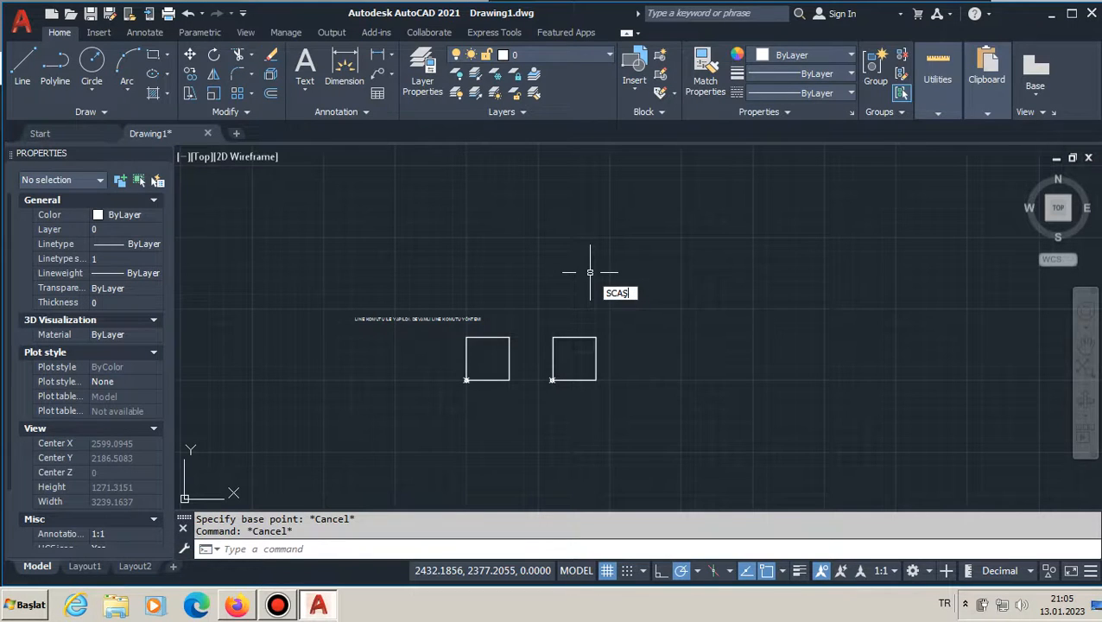
Scale the second square's label up from a base point on the text by a factor of about 4.78.
{"action": "type", "text": "SCALE"}
{"action": "key", "text": "Return"}
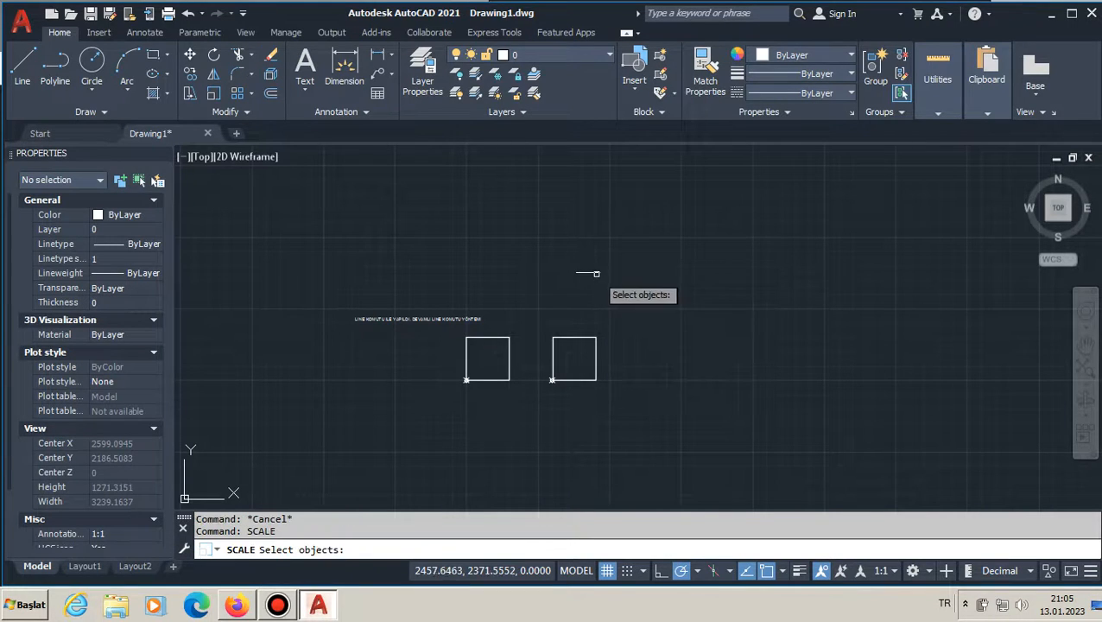
{"action": "left_click", "coordinate": [586, 273]}
{"action": "key", "text": "Return"}
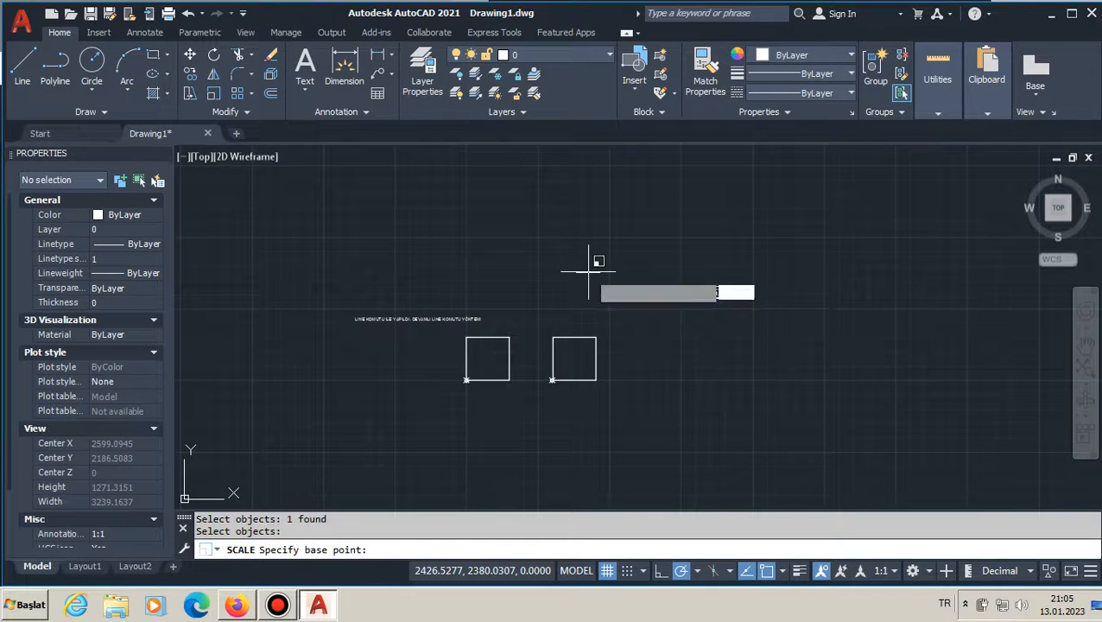
{"action": "left_click", "coordinate": [598, 292]}
{"action": "scroll", "coordinate": [729, 444], "scroll_direction": "down", "scroll_amount": 1}
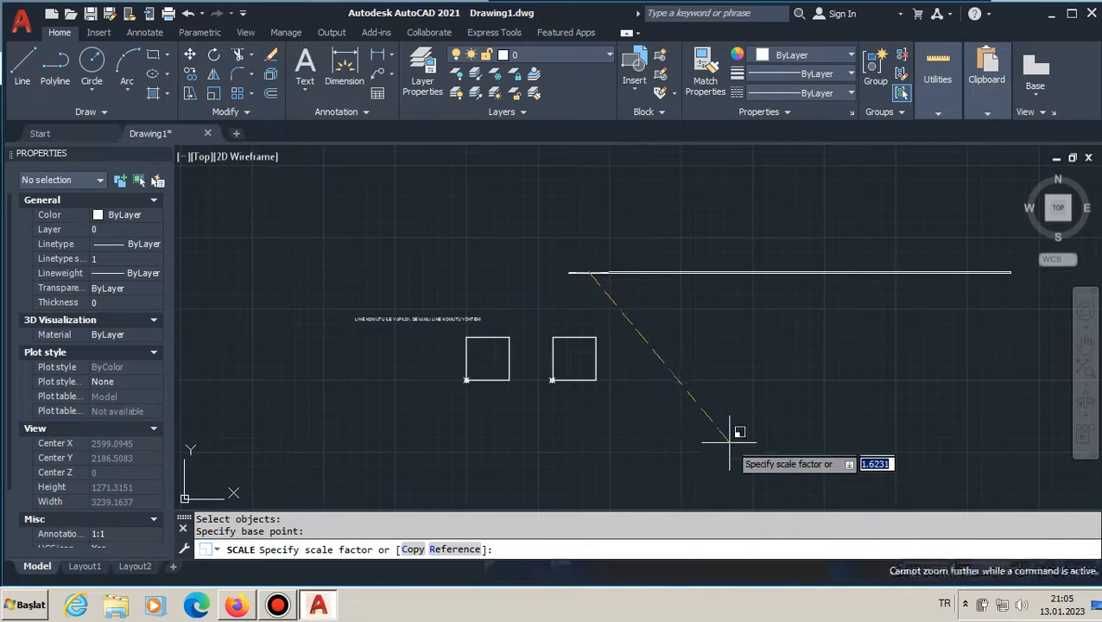
{"action": "middle_click_drag", "start_coordinate": [726, 440], "coordinate": [659, 345]}
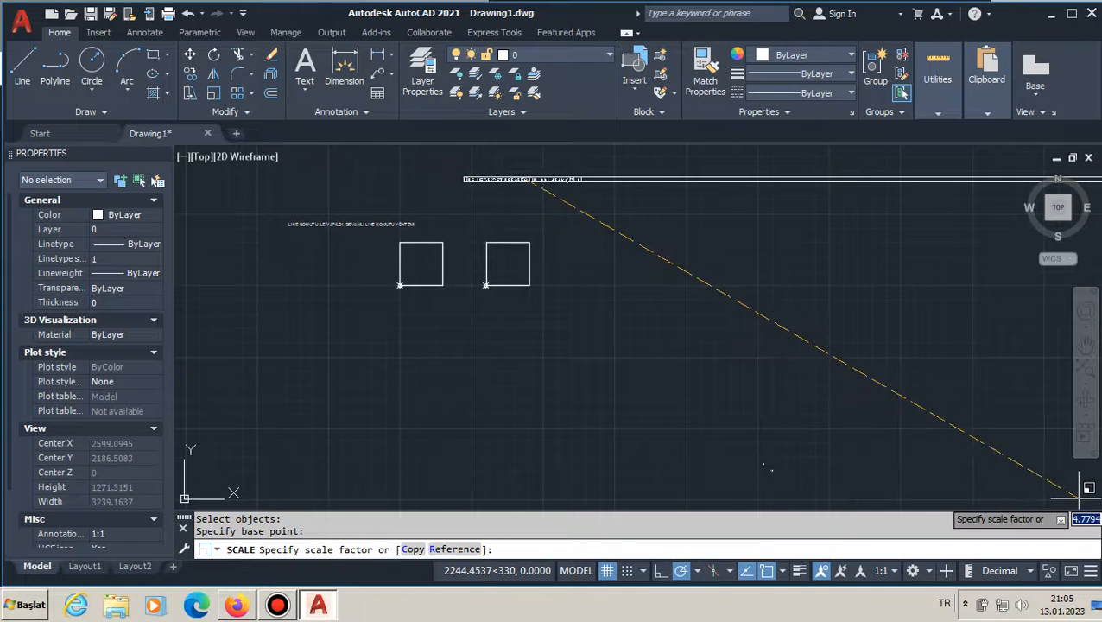
{"action": "left_click", "coordinate": [1079, 499]}
{"action": "middle_click_drag", "start_coordinate": [542, 225], "coordinate": [542, 249]}
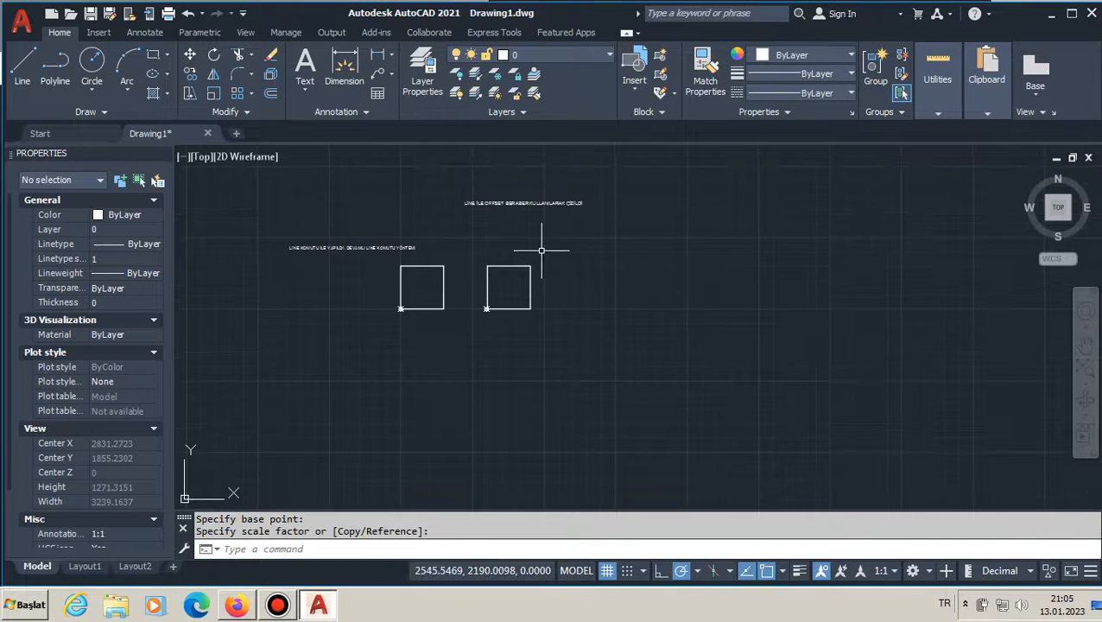
Move the enlarged second label down and to the right so it sits just above the second square, roughly level with the first label.
{"action": "key", "text": "Return"}
{"action": "left_click", "coordinate": [523, 203]}
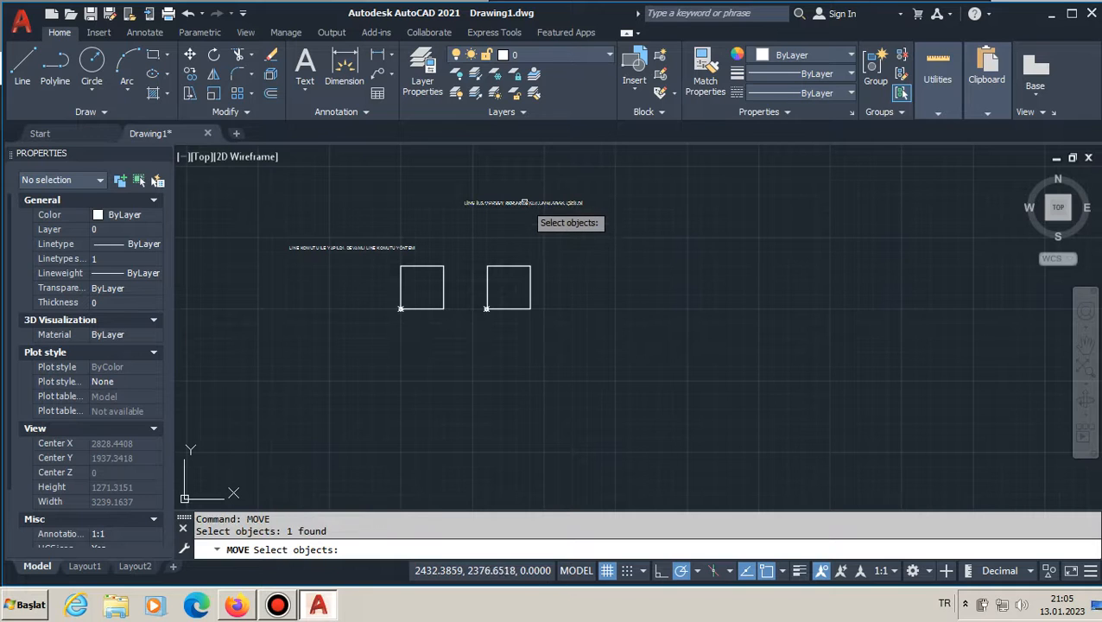
{"action": "left_click", "coordinate": [523, 203]}
{"action": "left_click", "coordinate": [523, 203]}
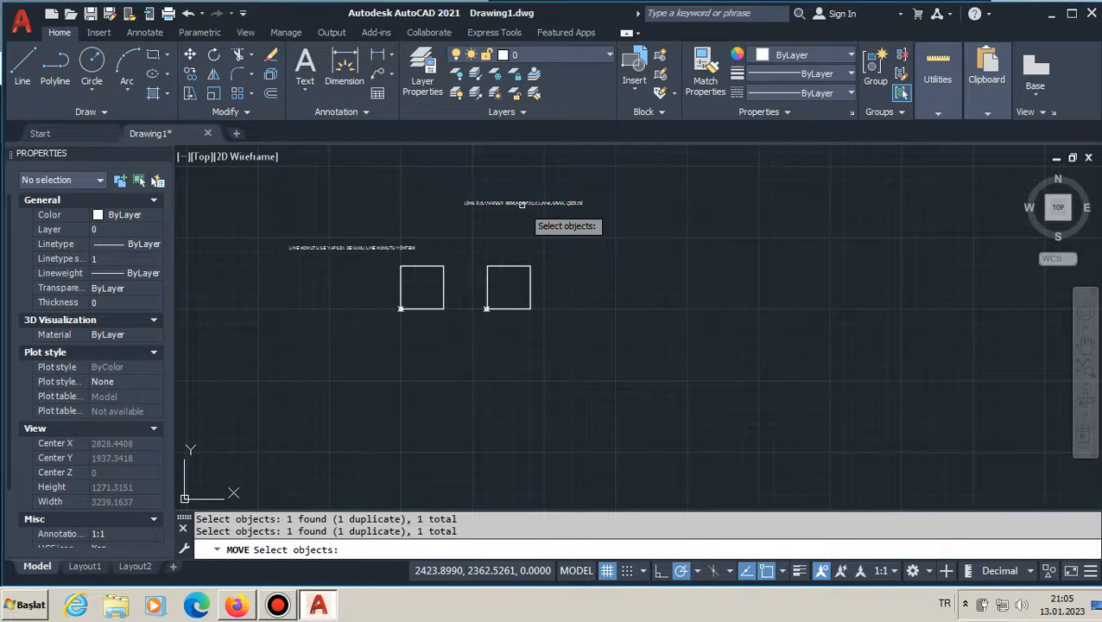
{"action": "key", "text": "Return"}
{"action": "left_click", "coordinate": [524, 204]}
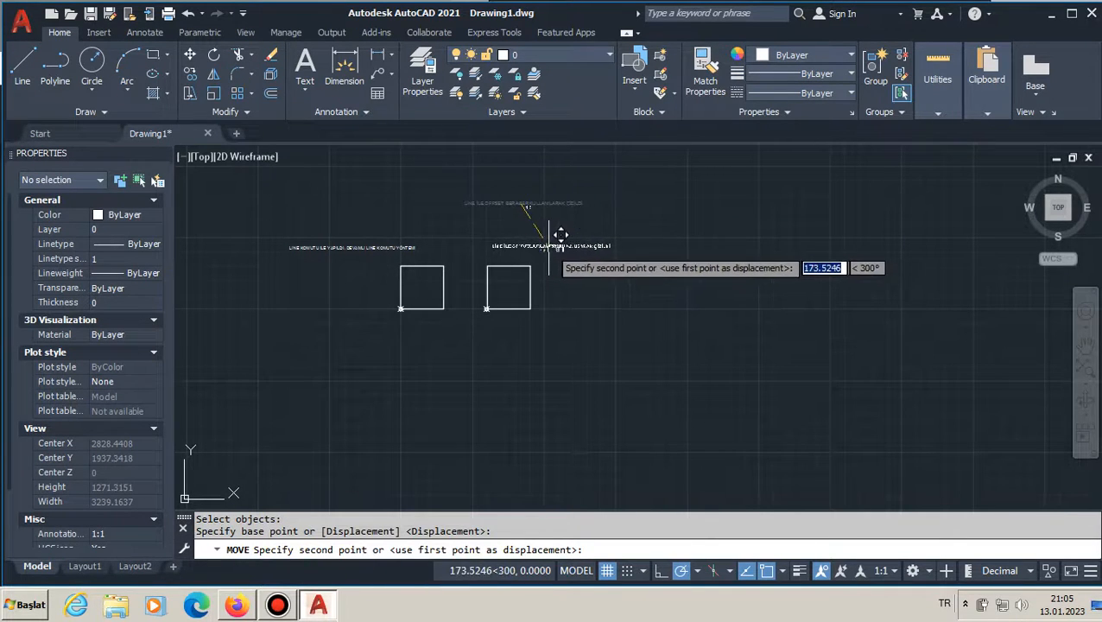
{"action": "left_click", "coordinate": [569, 237]}
{"action": "key", "text": "Escape"}
Check both labels and measure the second square's sides with the Quick measure tool.
{"action": "scroll", "coordinate": [547, 275], "scroll_direction": "up", "scroll_amount": 2}
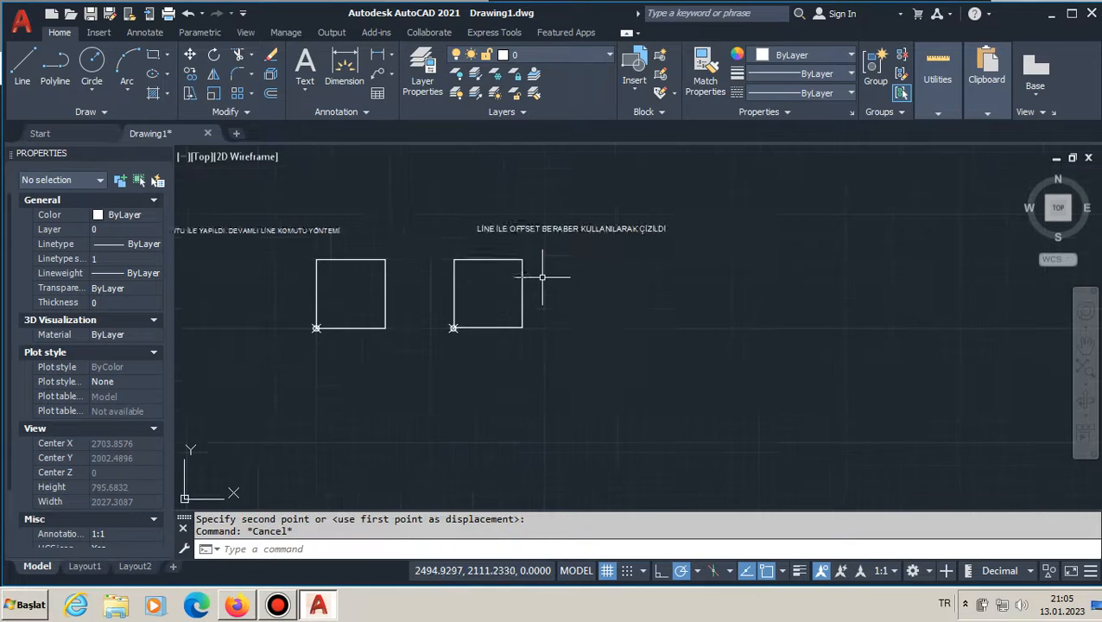
{"action": "middle_click_drag", "start_coordinate": [546, 275], "coordinate": [649, 279]}
{"action": "middle_click_drag", "start_coordinate": [439, 287], "coordinate": [475, 293]}
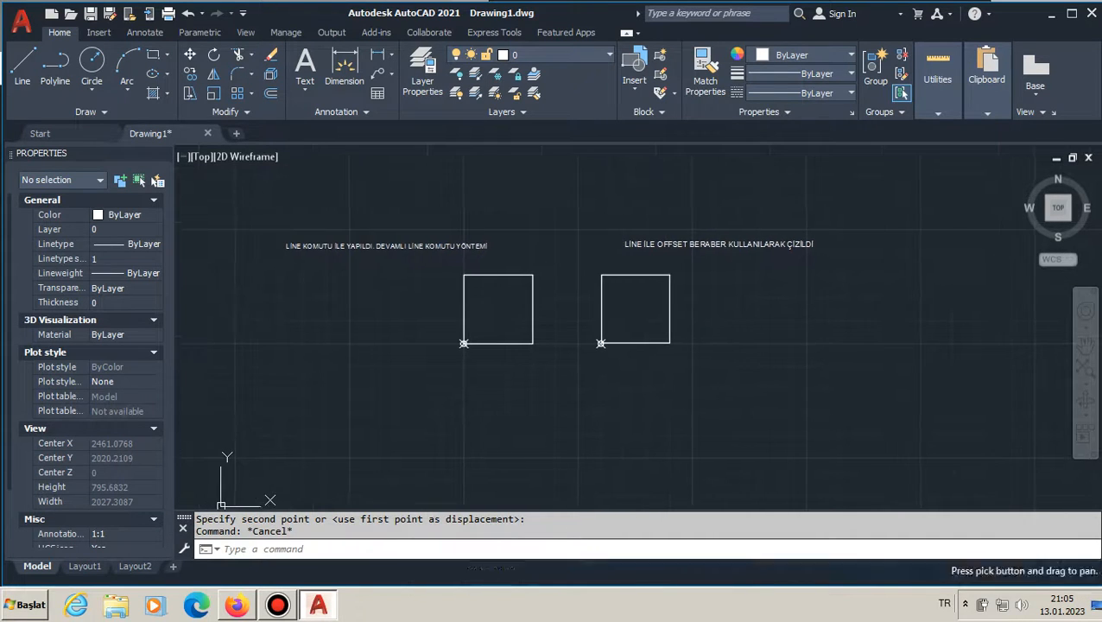
{"action": "scroll", "coordinate": [474, 294], "scroll_direction": "up", "scroll_amount": 2}
{"action": "scroll", "coordinate": [474, 294], "scroll_direction": "down", "scroll_amount": 2}
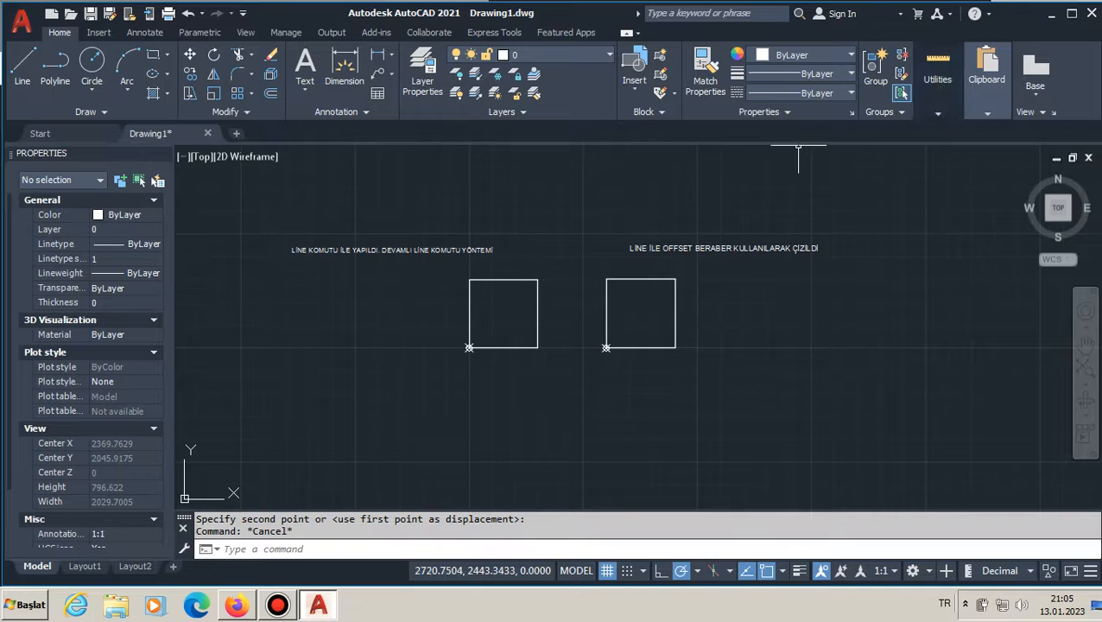
{"action": "left_click", "coordinate": [939, 78]}
{"action": "left_click", "coordinate": [940, 149]}
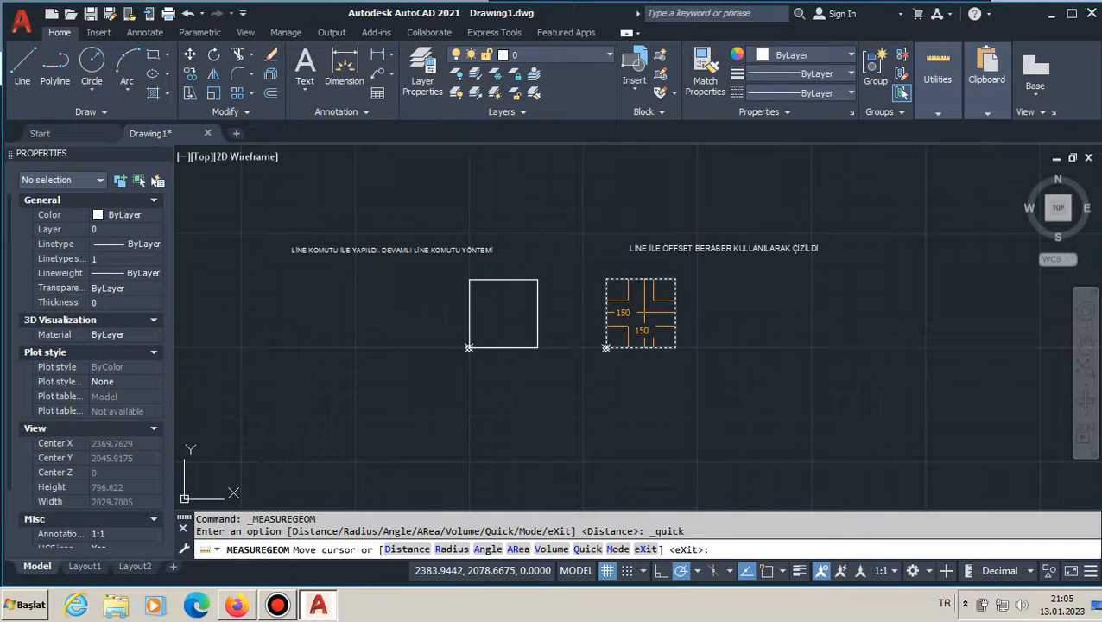
{"action": "key", "text": "Escape"}
{"action": "key", "text": "Escape"}
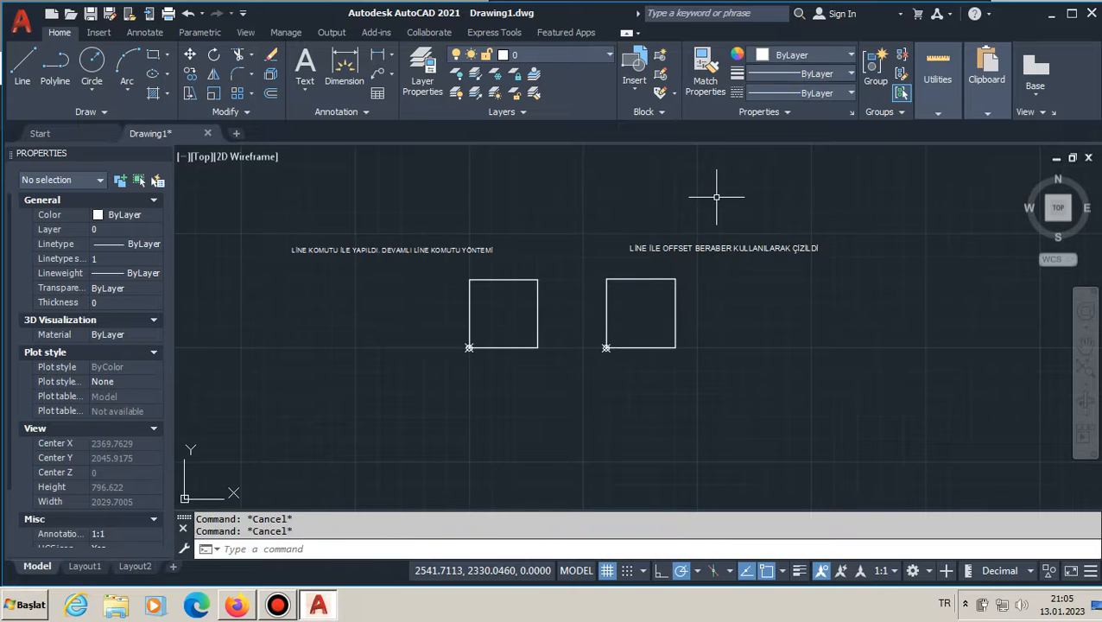
Draw the vertical left edge and the horizontal two-segment top edge of a large rectangle above the two labels using Line.
{"action": "middle_click_drag", "start_coordinate": [521, 348], "coordinate": [509, 377]}
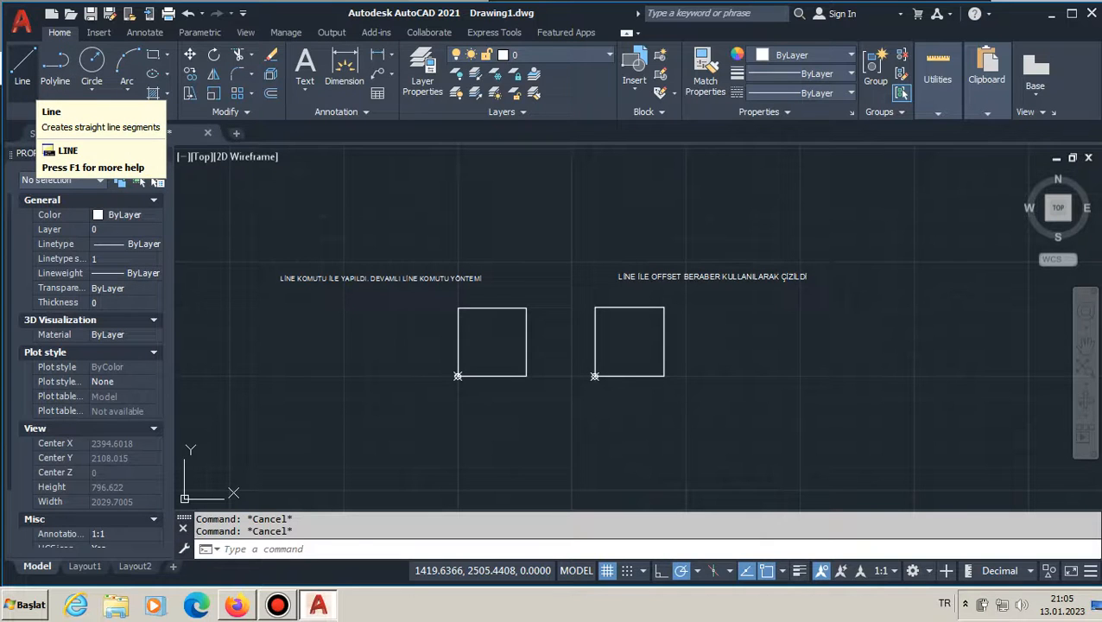
{"action": "left_click", "coordinate": [22, 64]}
{"action": "mouse_move", "coordinate": [394, 235]}
{"action": "middle_mouse_down"}
{"action": "mouse_move", "coordinate": [406, 291]}
{"action": "mouse_move", "coordinate": [402, 381]}
{"action": "middle_mouse_up"}
{"action": "left_click", "coordinate": [408, 304]}
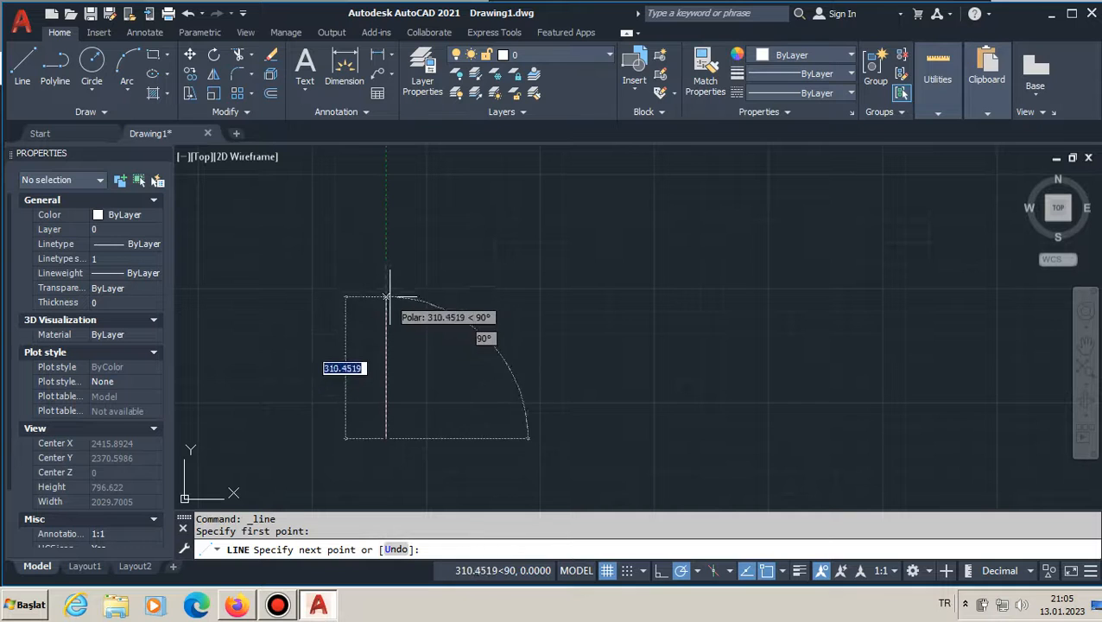
{"action": "left_click", "coordinate": [386, 290]}
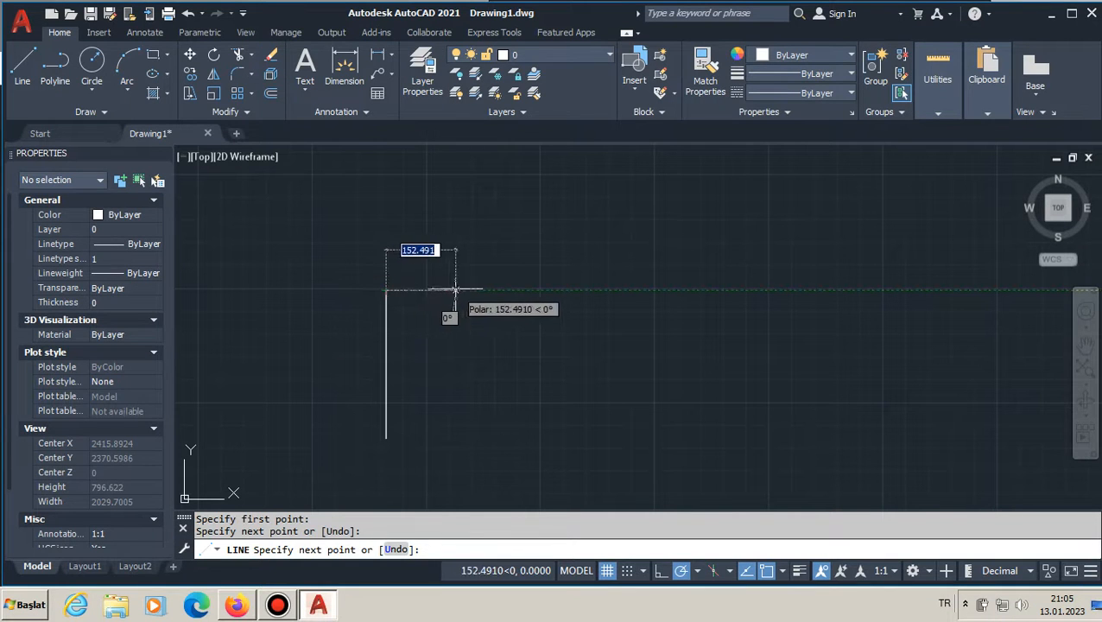
{"action": "left_click", "coordinate": [539, 290]}
{"action": "middle_click_drag", "start_coordinate": [539, 430], "coordinate": [522, 333]}
{"action": "middle_click_drag", "start_coordinate": [548, 232], "coordinate": [488, 294]}
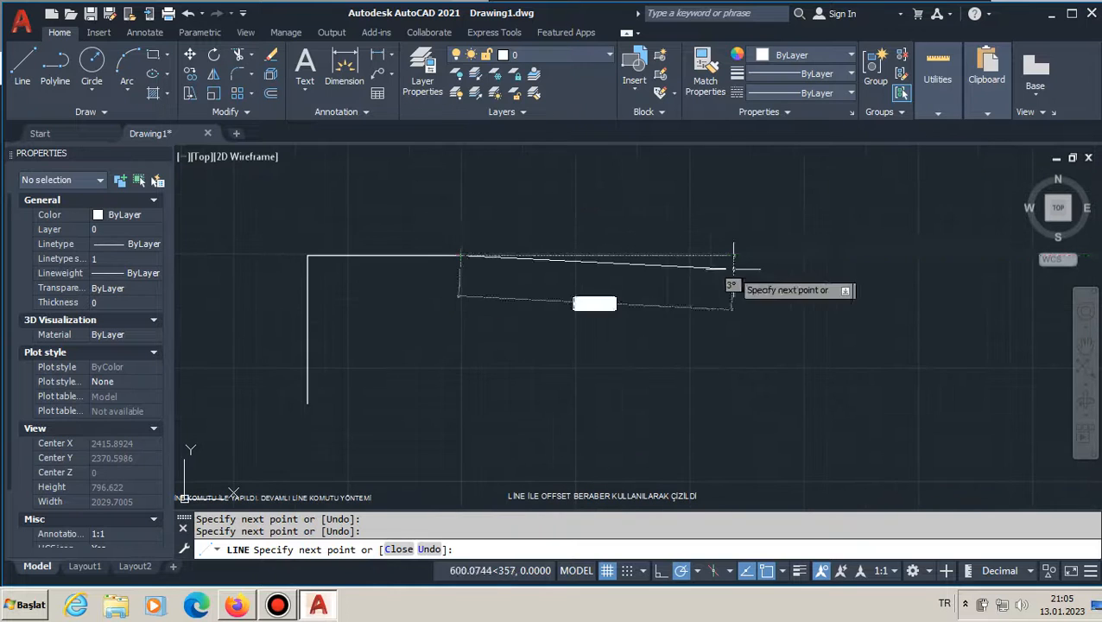
{"action": "left_click", "coordinate": [691, 256]}
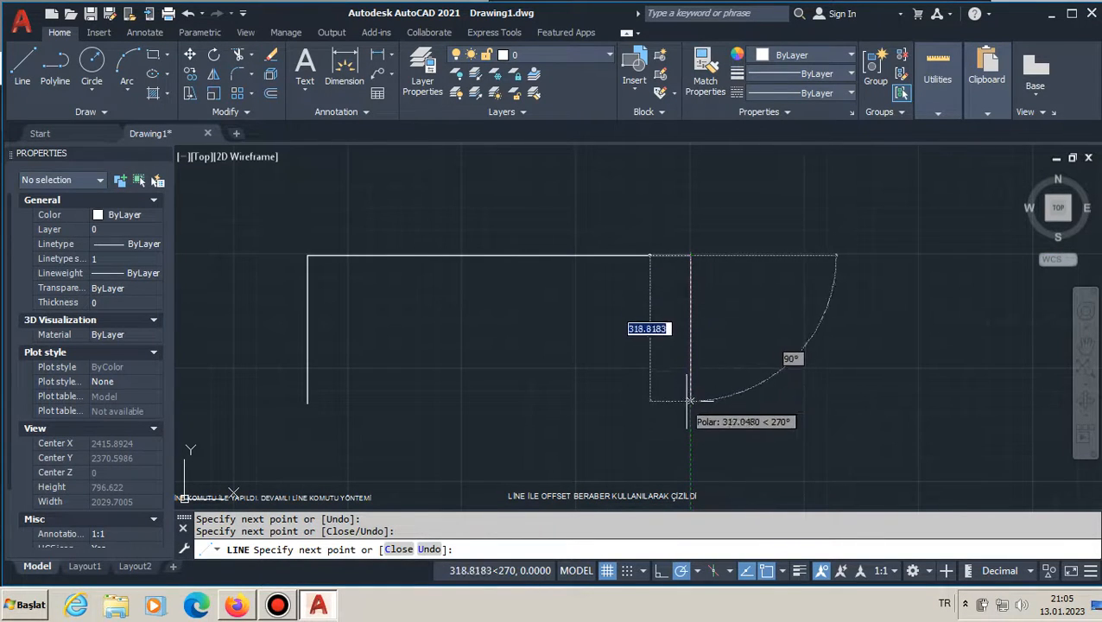
{"action": "key", "text": "Escape"}
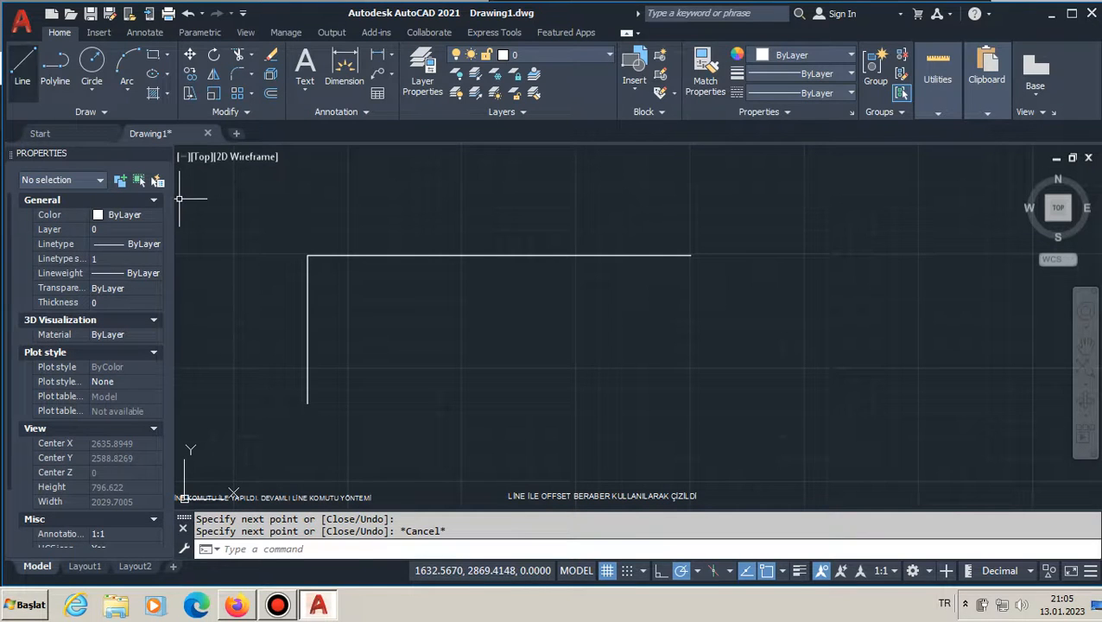
Draw the rectangle's bottom edge about 840 long from the left edge's lower endpoint, ending directly below the top edge's free end.
{"action": "left_click", "coordinate": [23, 69]}
{"action": "left_click", "coordinate": [308, 403]}
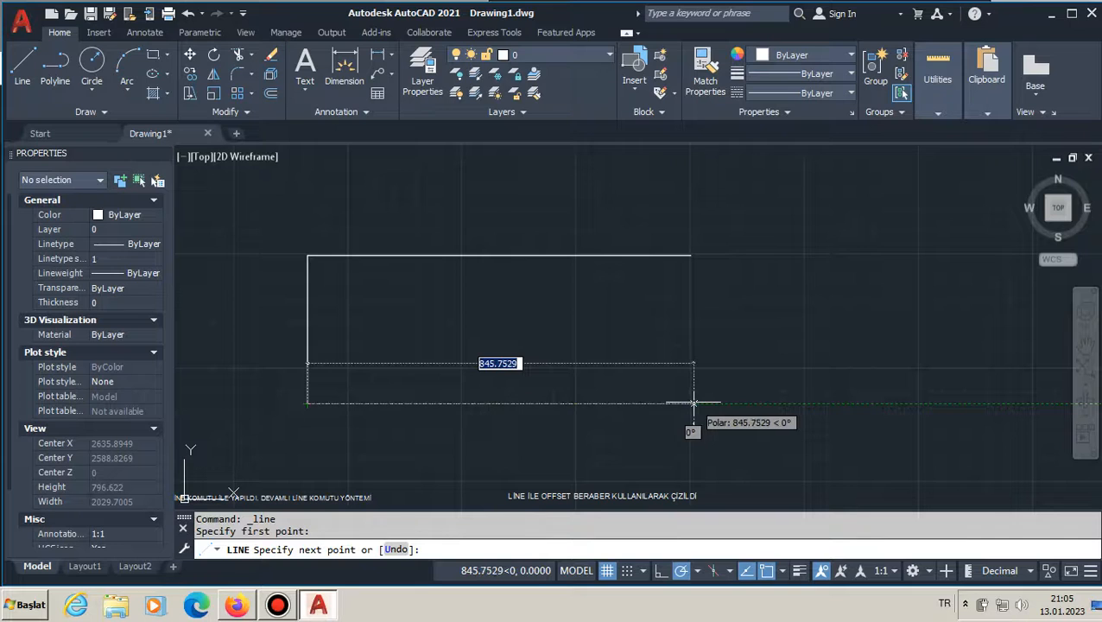
{"action": "mouse_move", "coordinate": [691, 256]}
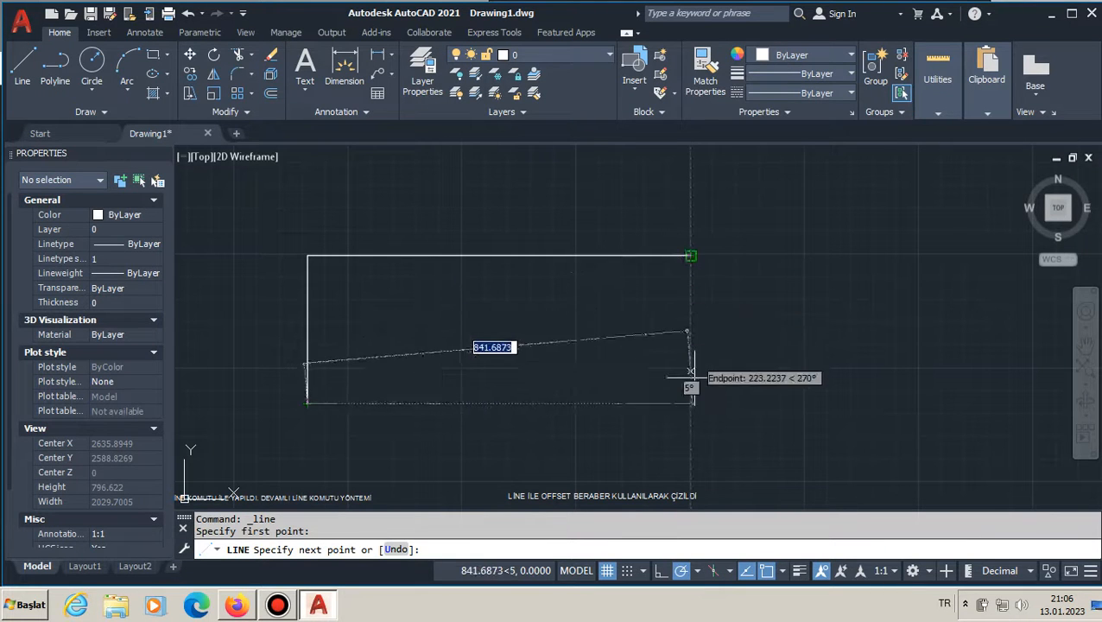
{"action": "left_click", "coordinate": [692, 406]}
{"action": "key", "text": "Escape"}
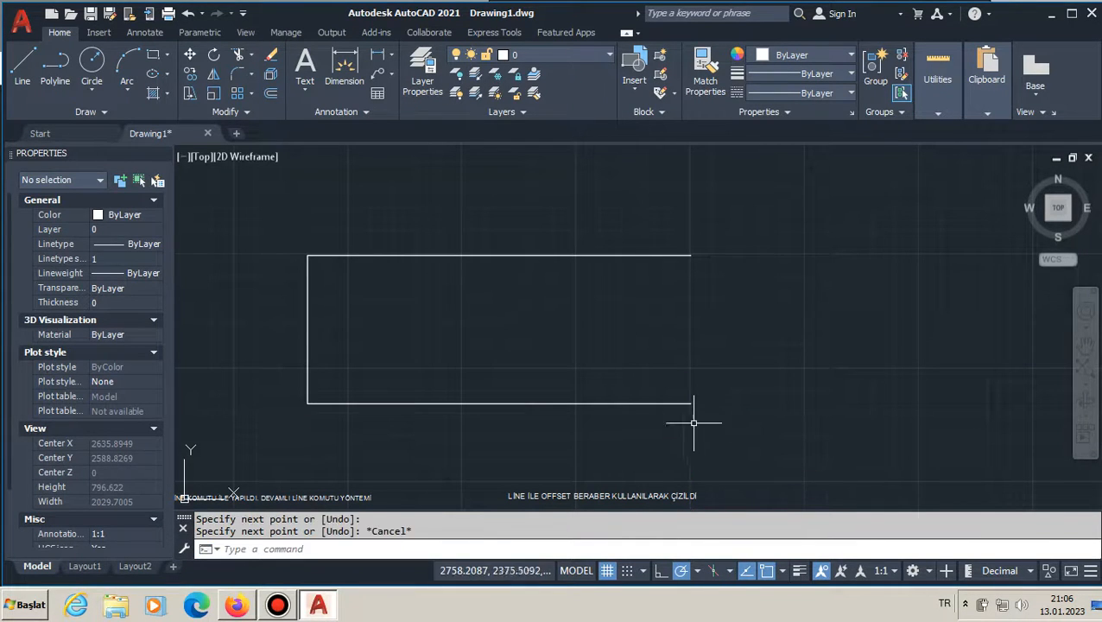
{"action": "key", "text": "Escape"}
{"action": "key", "text": "Escape"}
Close the rectangle with a vertical line joining the free ends of its top and bottom edges.
{"action": "key", "text": "space"}
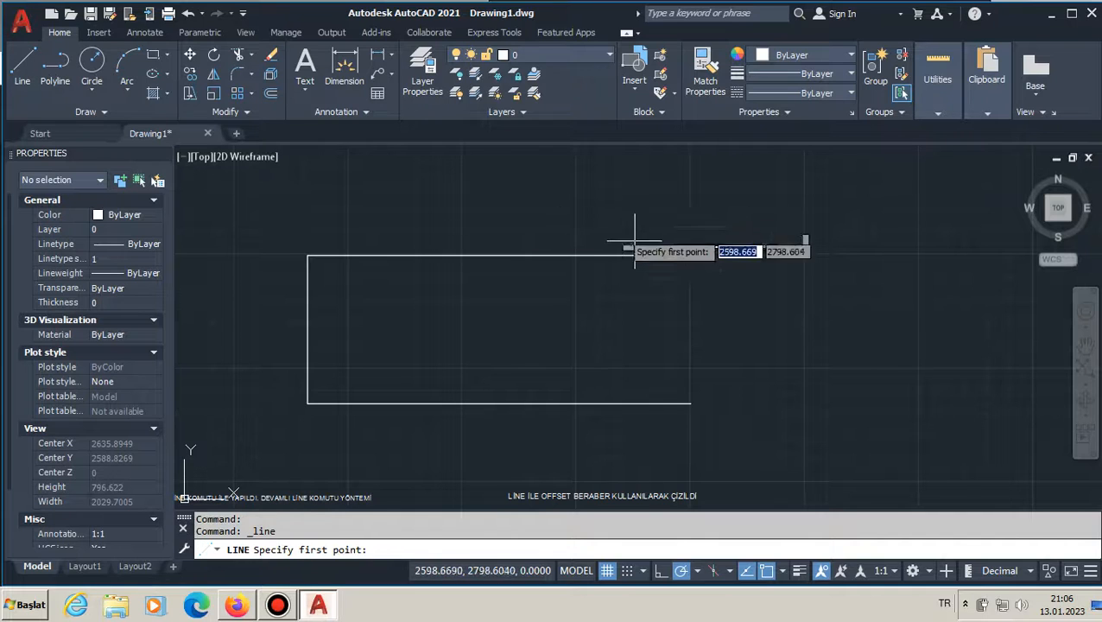
{"action": "left_click", "coordinate": [692, 256]}
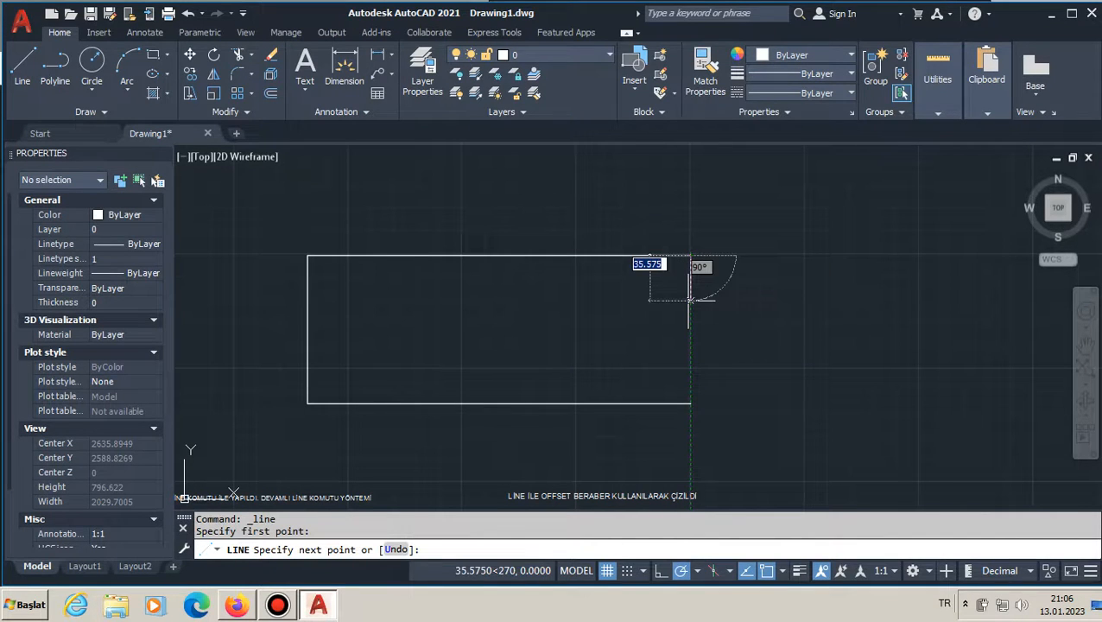
{"action": "left_click", "coordinate": [692, 404]}
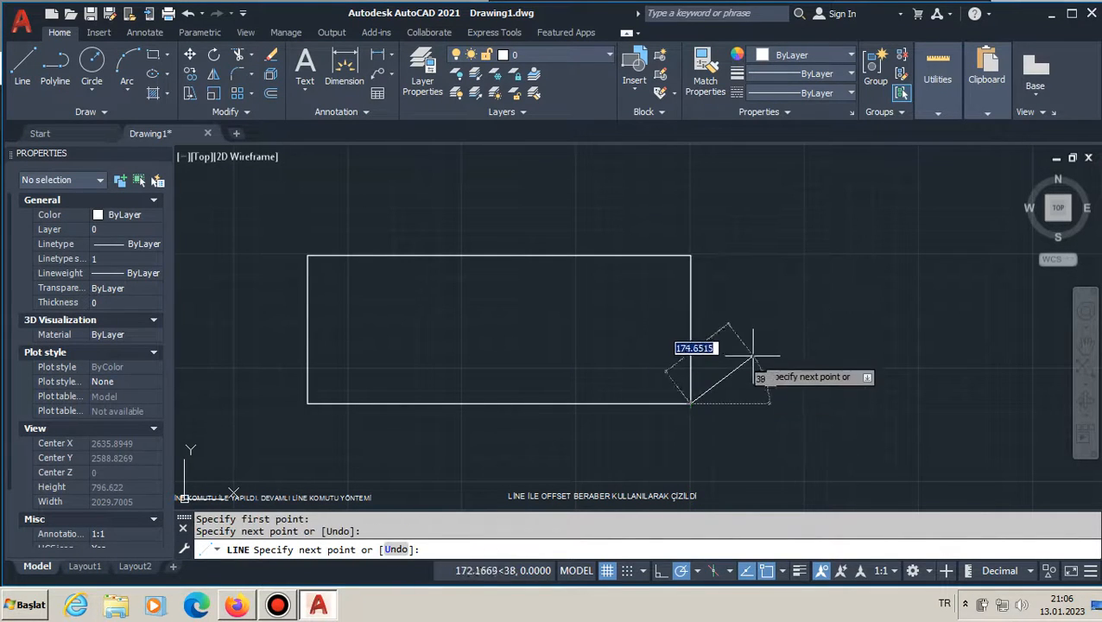
{"action": "key", "text": "Escape"}
Start a polyline beside the large rectangle, level with its top edge, and draw a vertical segment down to the level of its bottom edge.
{"action": "middle_click_drag", "start_coordinate": [751, 363], "coordinate": [443, 349]}
{"action": "scroll", "coordinate": [485, 293], "scroll_direction": "down", "scroll_amount": 5}
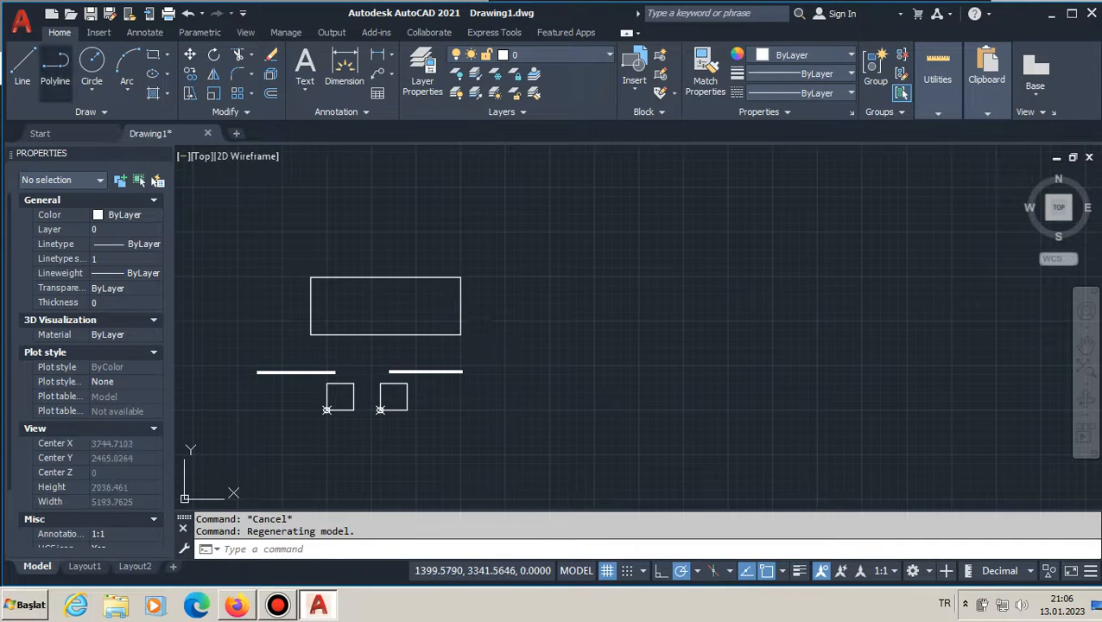
{"action": "left_click", "coordinate": [54, 64]}
{"action": "scroll", "coordinate": [505, 294], "scroll_direction": "up", "scroll_amount": 2}
{"action": "middle_click_drag", "start_coordinate": [505, 294], "coordinate": [514, 291]}
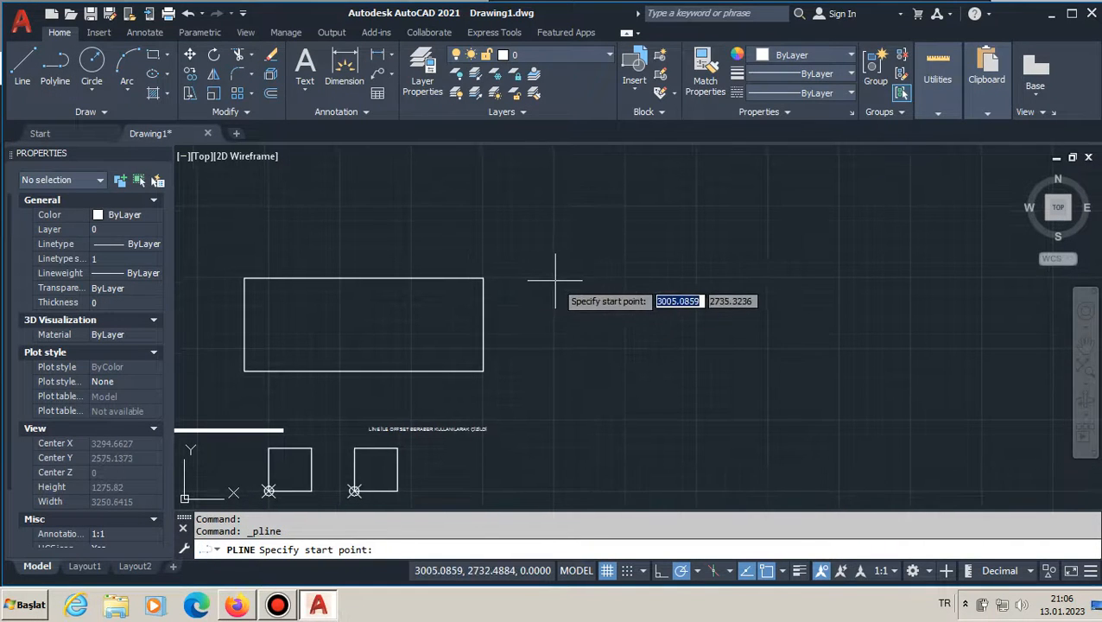
{"action": "scroll", "coordinate": [553, 279], "scroll_direction": "up", "scroll_amount": 4}
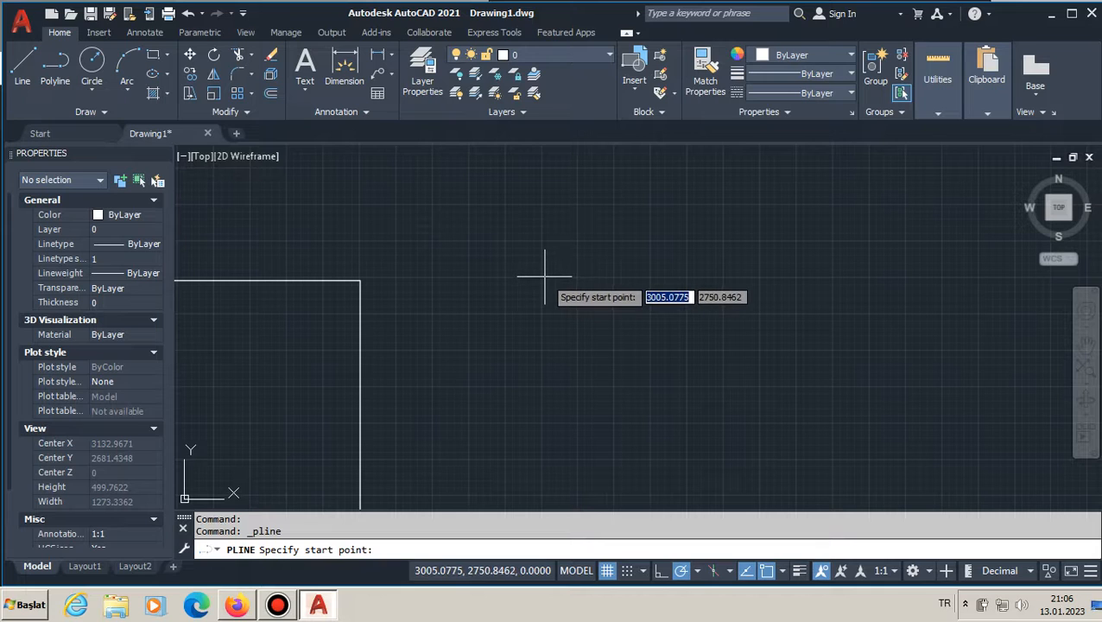
{"action": "left_click", "coordinate": [544, 279]}
{"action": "scroll", "coordinate": [510, 243], "scroll_direction": "down", "scroll_amount": 3}
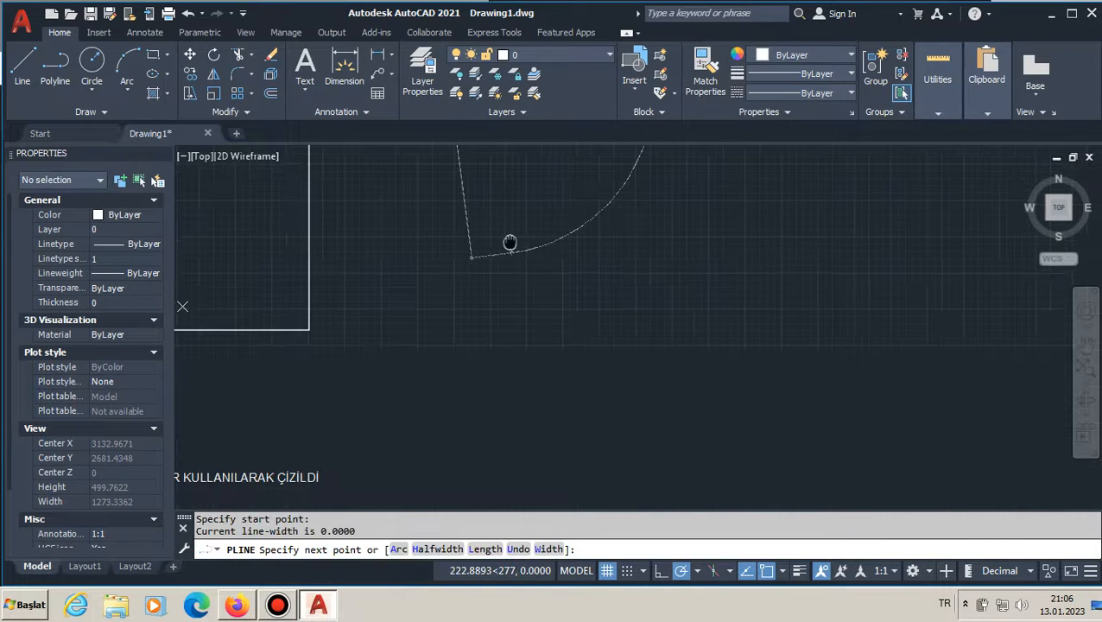
{"action": "scroll", "coordinate": [488, 290], "scroll_direction": "up", "scroll_amount": 2}
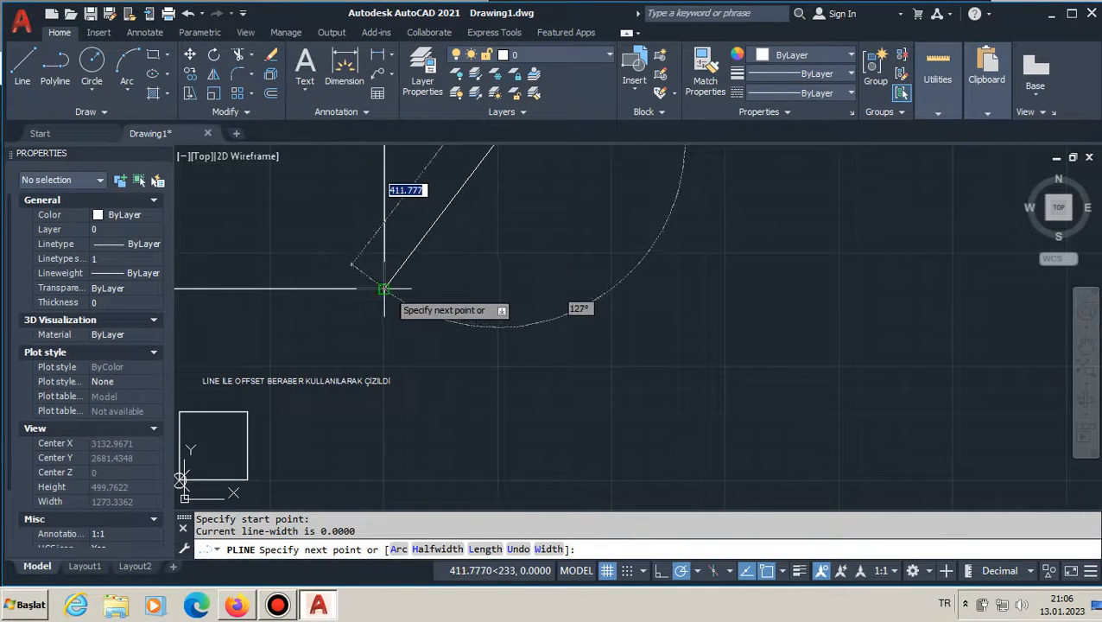
{"action": "left_click", "coordinate": [498, 288]}
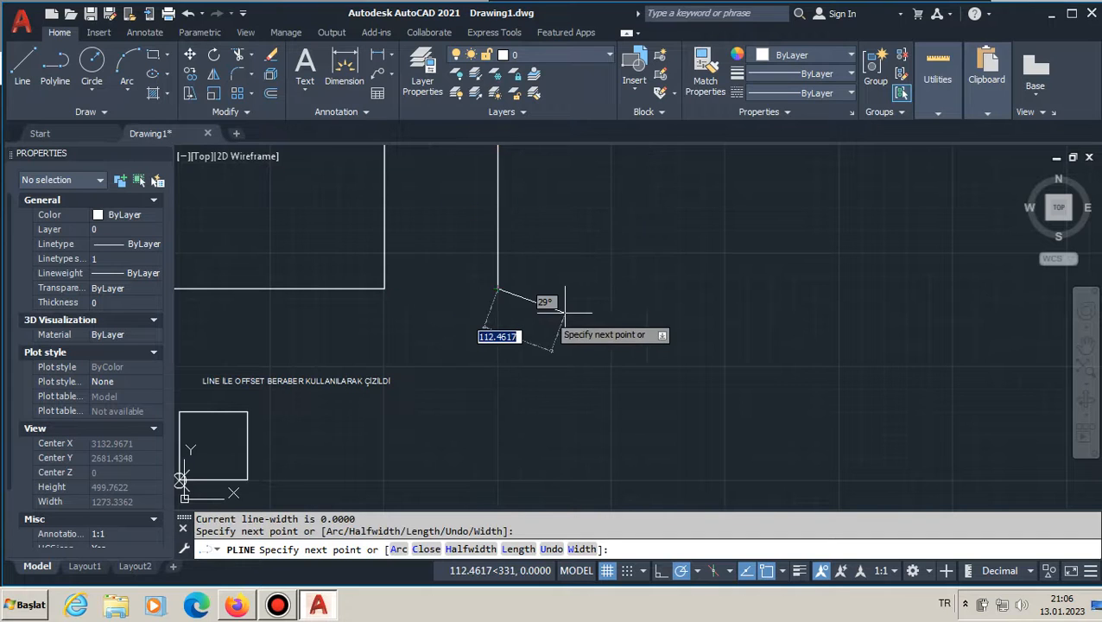
Continue the polyline with a horizontal bottom edge about 763 long and a vertical edge about 328 high, ending level with its start point.
{"action": "mouse_move", "coordinate": [697, 296]}
{"action": "middle_mouse_down"}
{"action": "mouse_move", "coordinate": [684, 305]}
{"action": "mouse_move", "coordinate": [471, 305]}
{"action": "middle_mouse_up"}
{"action": "scroll", "coordinate": [541, 300], "scroll_direction": "down", "scroll_amount": 5}
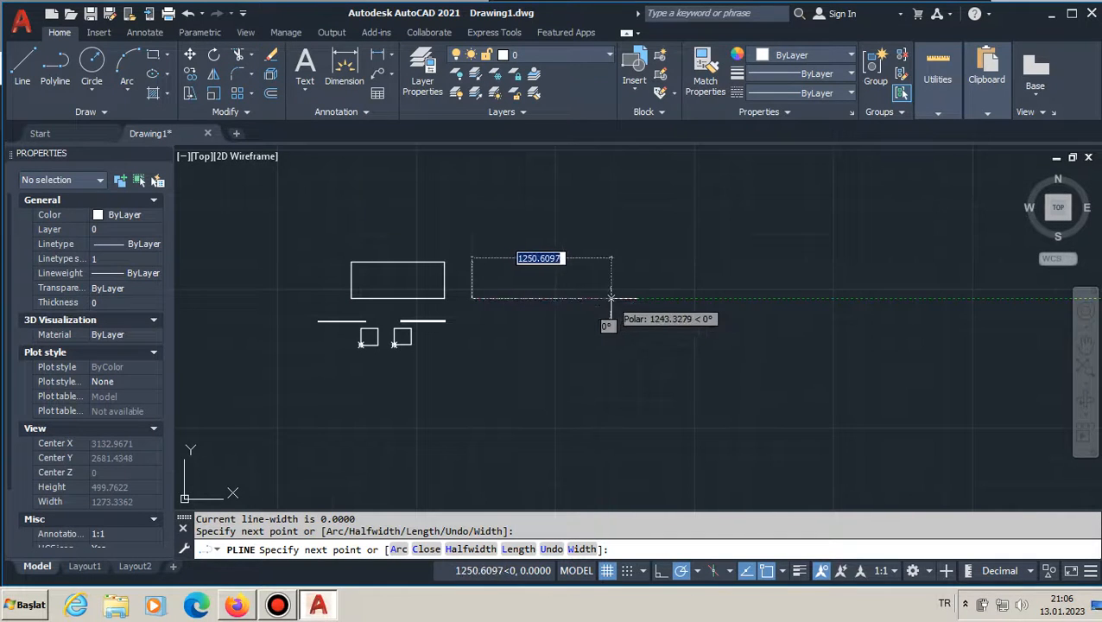
{"action": "left_click", "coordinate": [557, 299]}
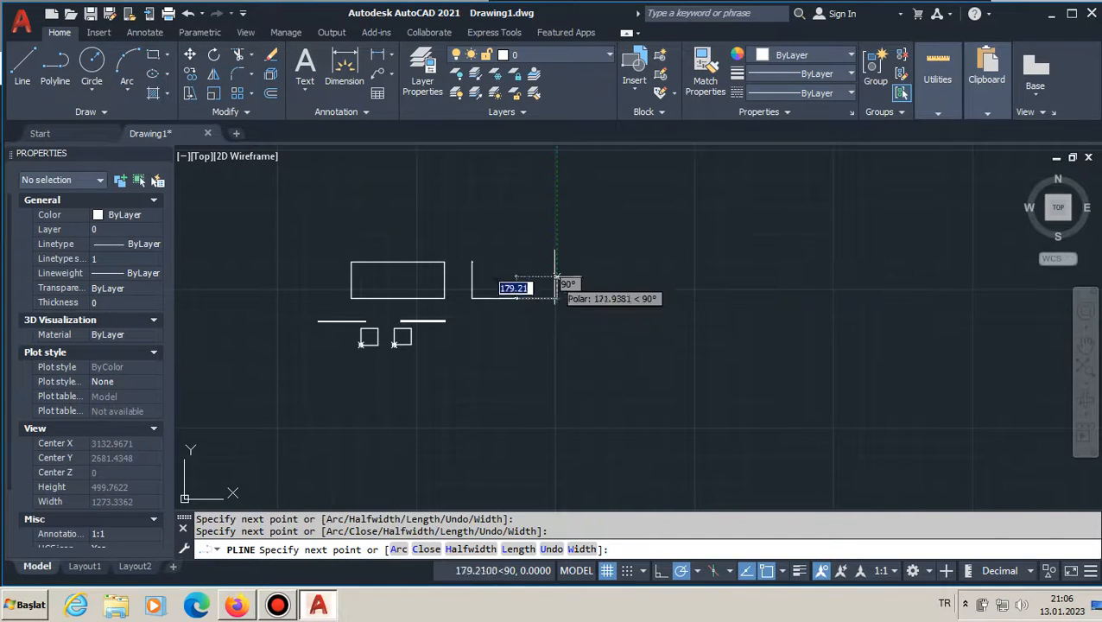
{"action": "scroll", "coordinate": [557, 256], "scroll_direction": "up", "scroll_amount": 2}
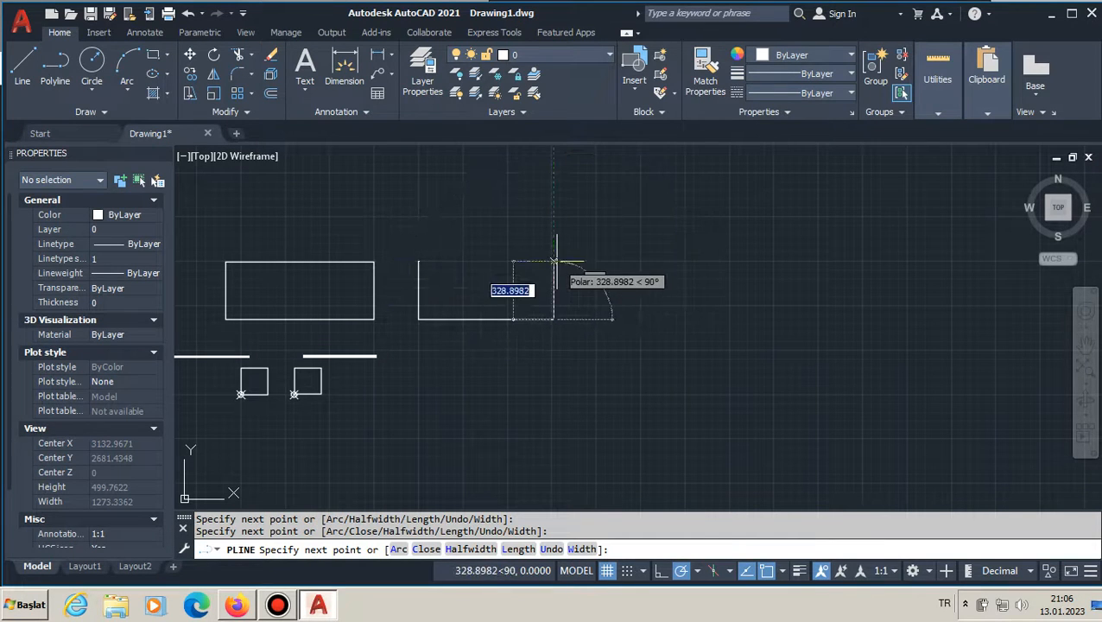
{"action": "scroll", "coordinate": [550, 262], "scroll_direction": "up", "scroll_amount": 4}
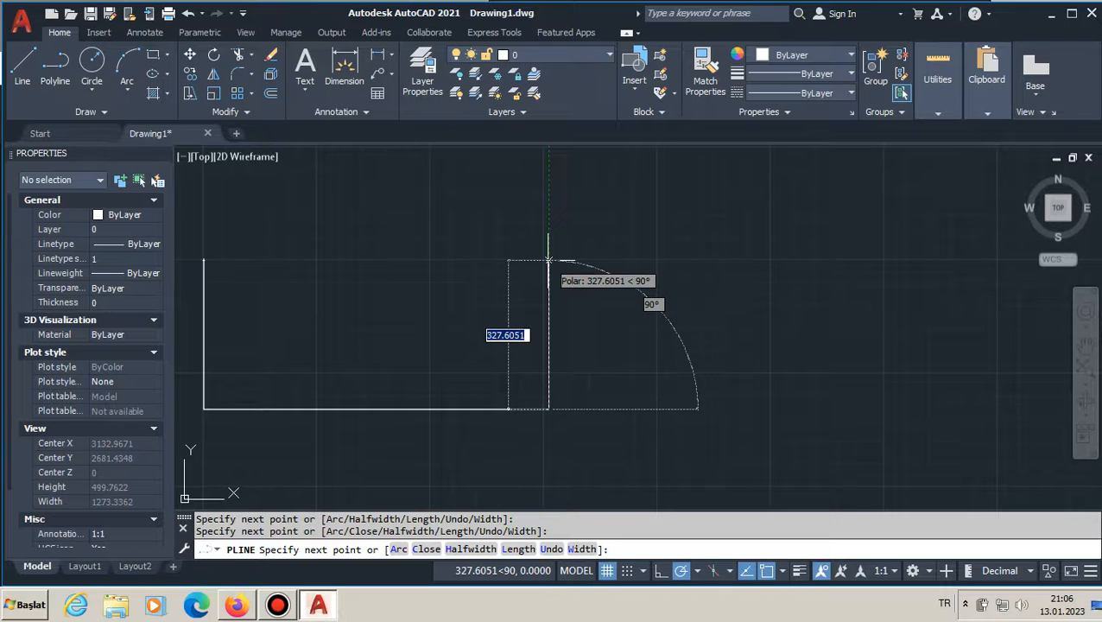
{"action": "left_click", "coordinate": [549, 259]}
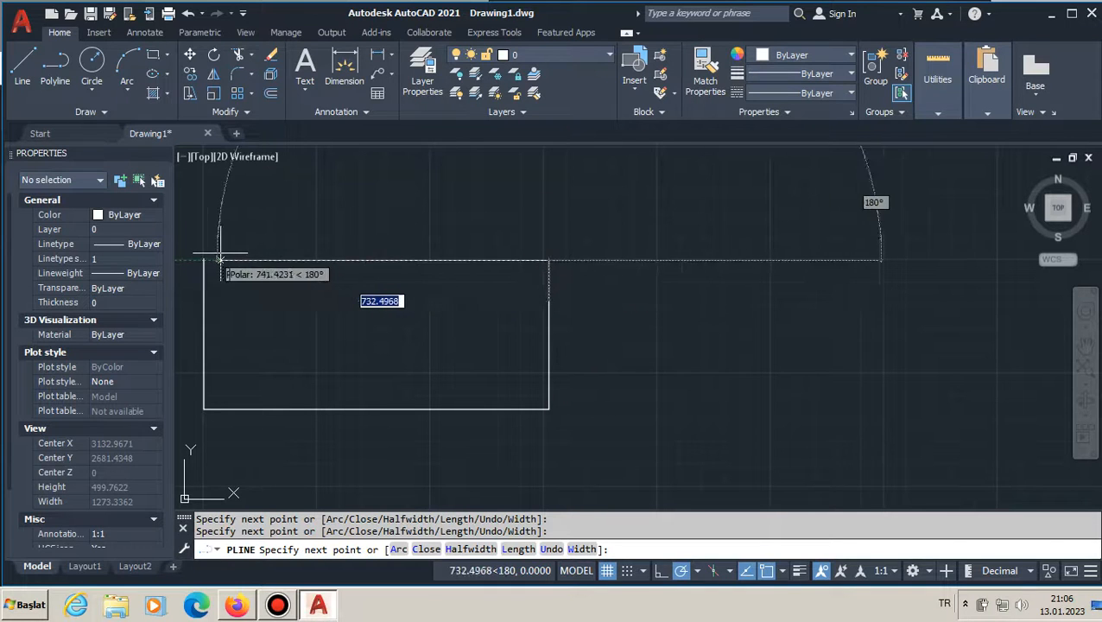
Draw the polyline's top edge back to its start point to close the second rectangle, and end the command.
{"action": "middle_click_drag", "start_coordinate": [221, 246], "coordinate": [381, 259]}
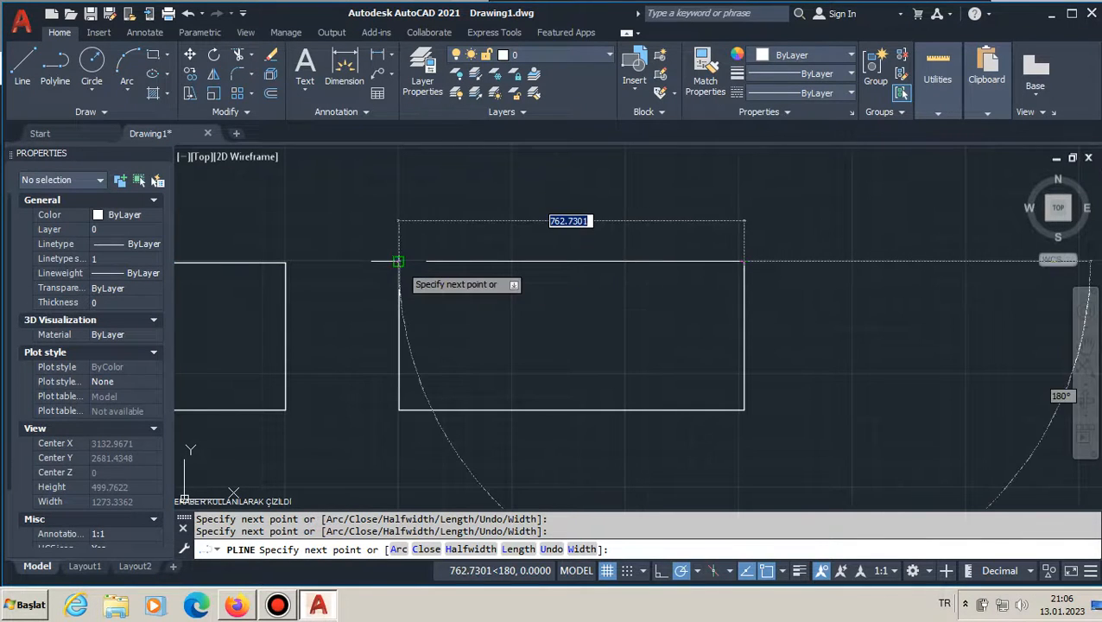
{"action": "key", "text": "Escape"}
{"action": "mouse_move", "coordinate": [471, 344]}
{"action": "middle_mouse_down"}
{"action": "mouse_move", "coordinate": [462, 357]}
{"action": "mouse_move", "coordinate": [574, 328]}
{"action": "middle_mouse_up"}
{"action": "key", "text": "Escape"}
{"action": "key", "text": "Escape"}
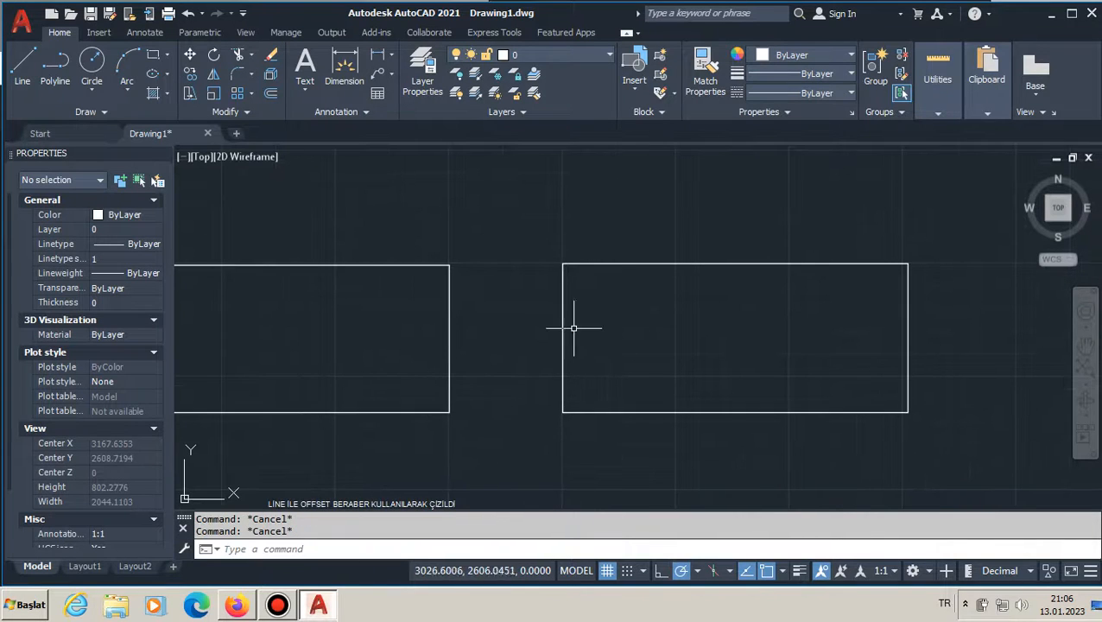
Select the first rectangle's top edge and the polyline rectangle in turn to compare how each is selected, clearing the selection each time.
{"action": "left_click", "coordinate": [325, 270]}
{"action": "middle_click_drag", "start_coordinate": [335, 266], "coordinate": [431, 291]}
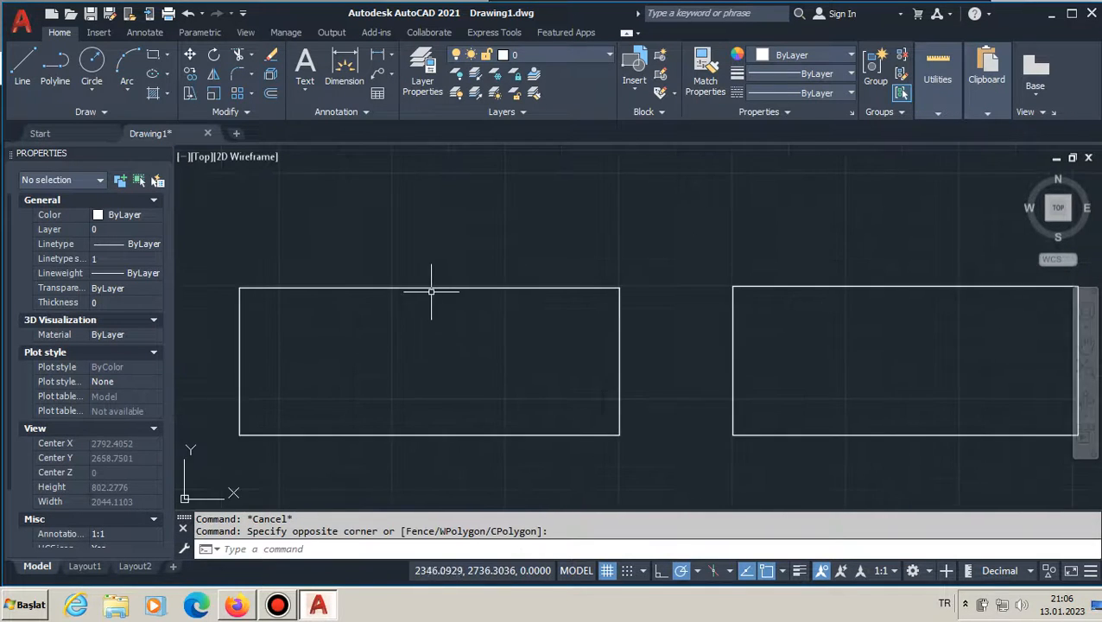
{"action": "left_click", "coordinate": [426, 288]}
{"action": "key", "text": "Escape"}
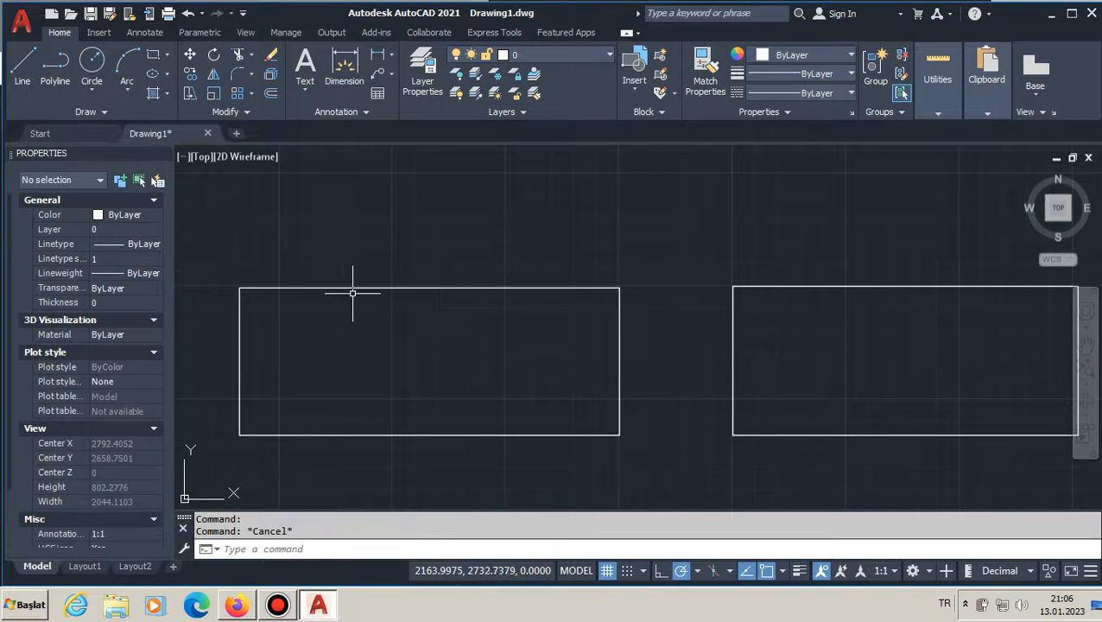
{"action": "left_click", "coordinate": [353, 290]}
{"action": "key", "text": "Escape"}
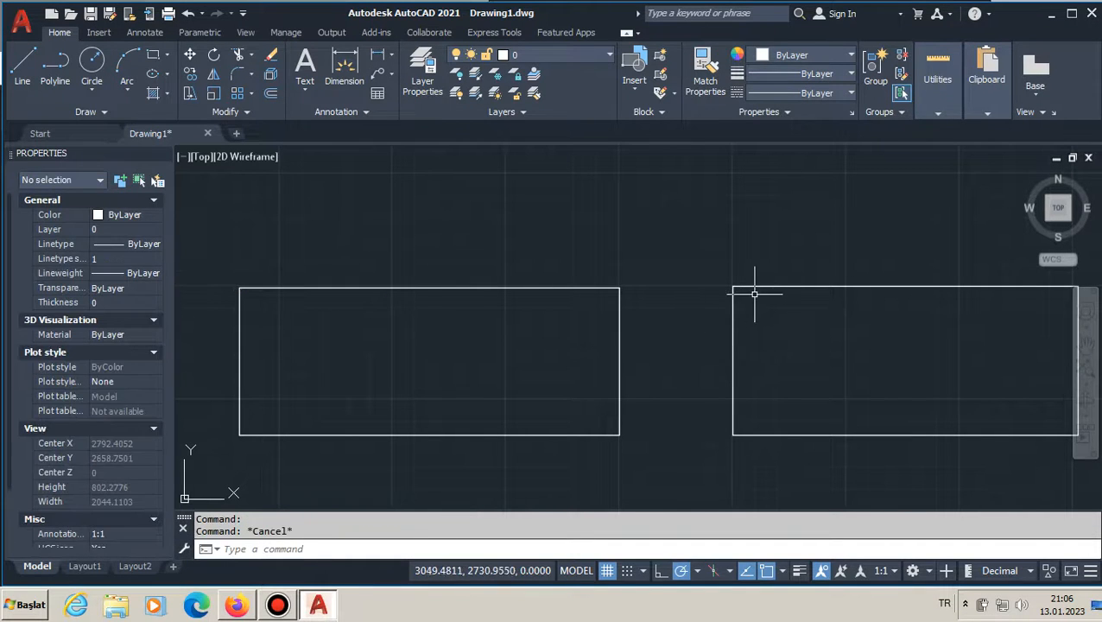
{"action": "left_click", "coordinate": [765, 281]}
{"action": "left_click", "coordinate": [765, 290]}
{"action": "scroll", "coordinate": [628, 302], "scroll_direction": "down", "scroll_amount": 4}
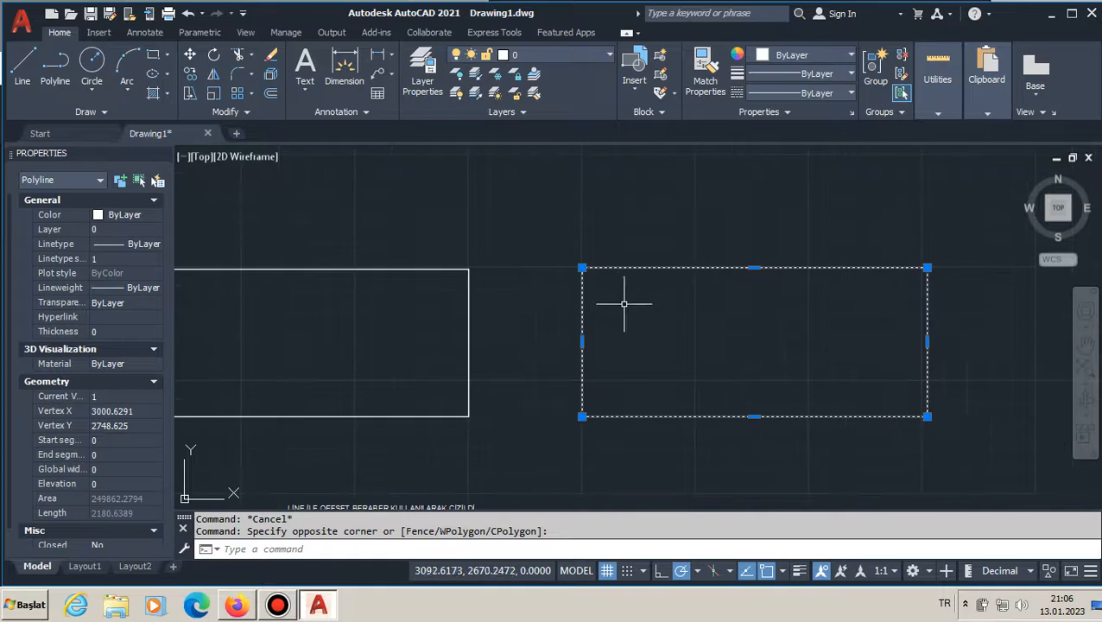
{"action": "scroll", "coordinate": [628, 306], "scroll_direction": "up", "scroll_amount": 4}
{"action": "key", "text": "Escape"}
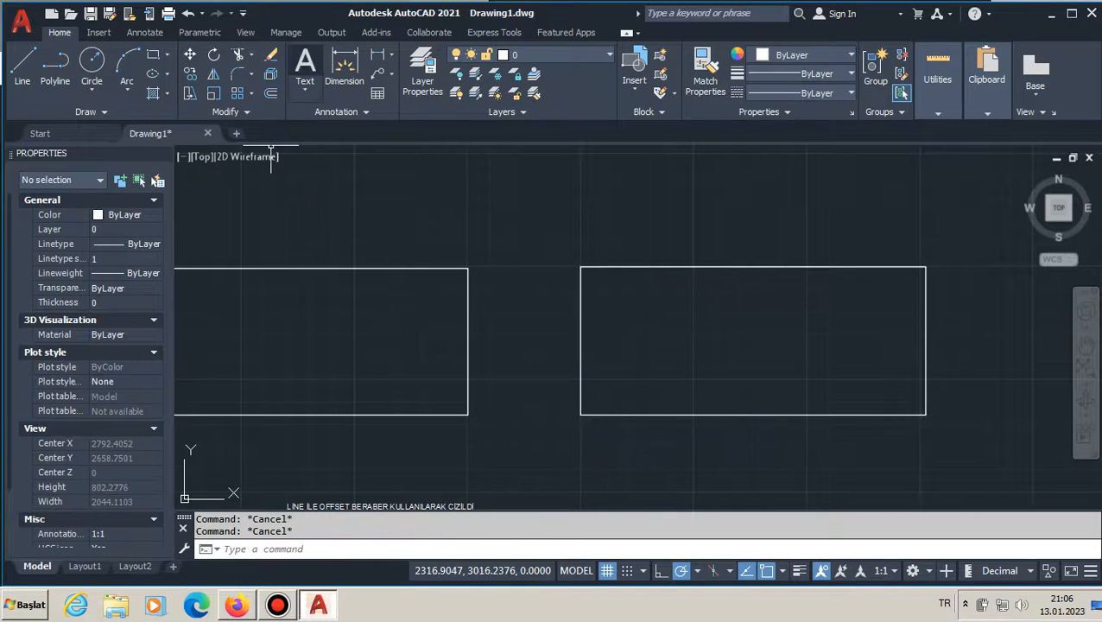
Create a multiline text reading "LİNE İLE YAPILDI" above the rectangle drawn with Line and save the text.
{"action": "left_click", "coordinate": [305, 70]}
{"action": "scroll", "coordinate": [583, 296], "scroll_direction": "down", "scroll_amount": 4}
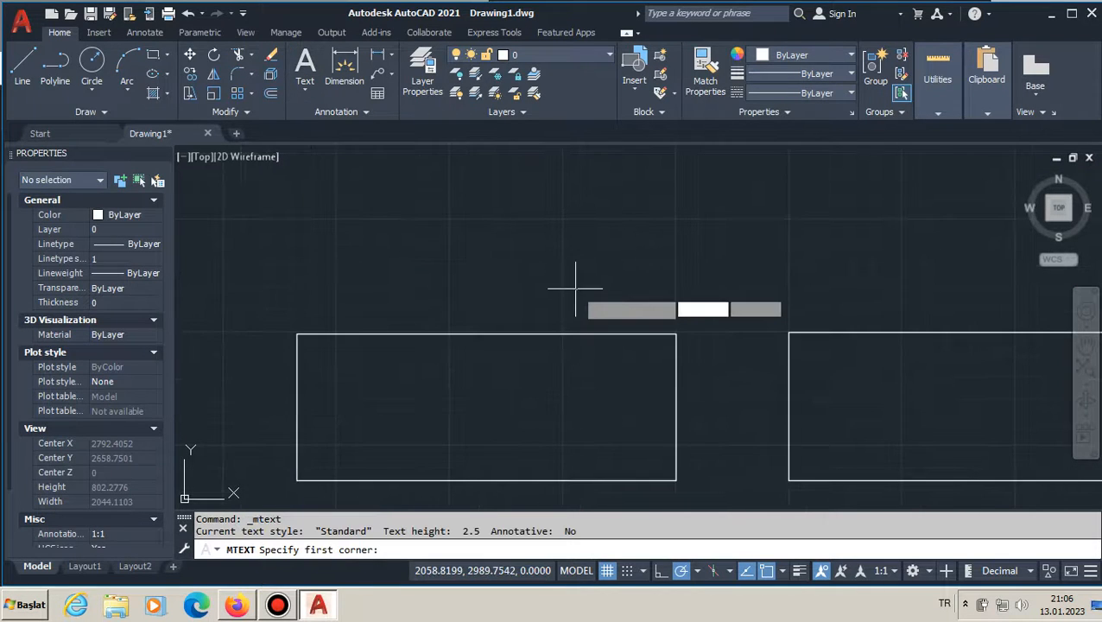
{"action": "left_click", "coordinate": [258, 217]}
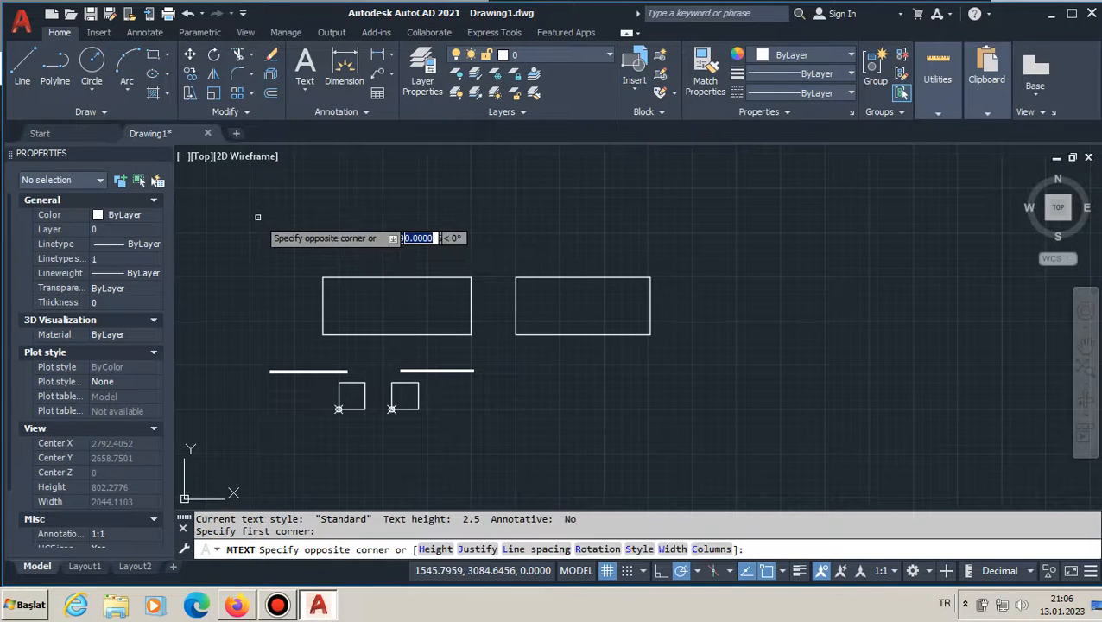
{"action": "left_click", "coordinate": [435, 262]}
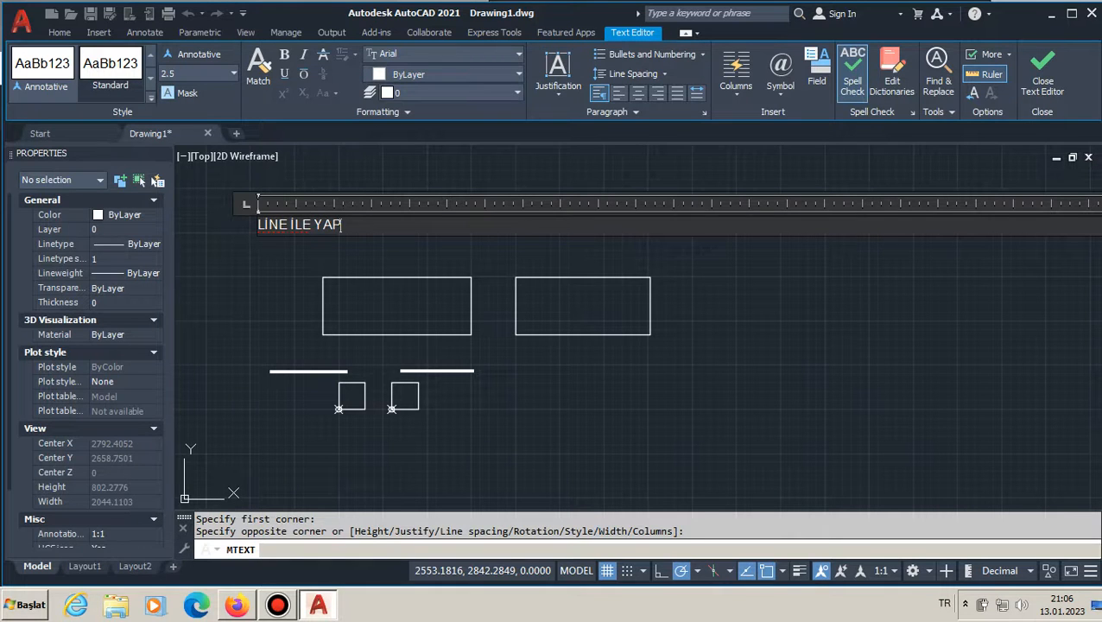
{"action": "key", "text": "Escape"}
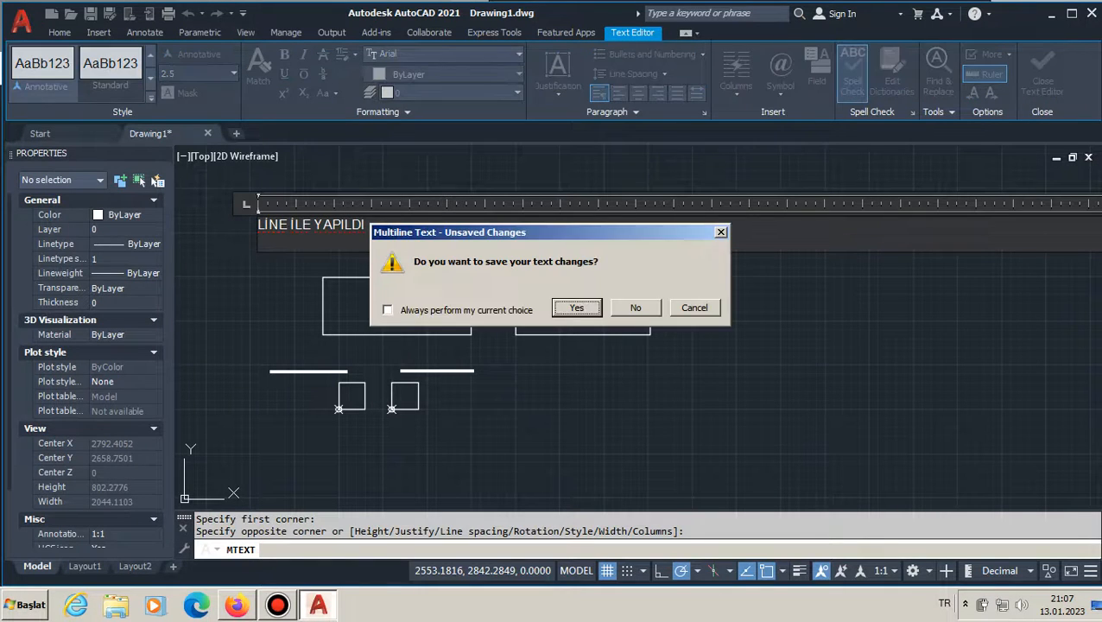
{"action": "left_click", "coordinate": [577, 308]}
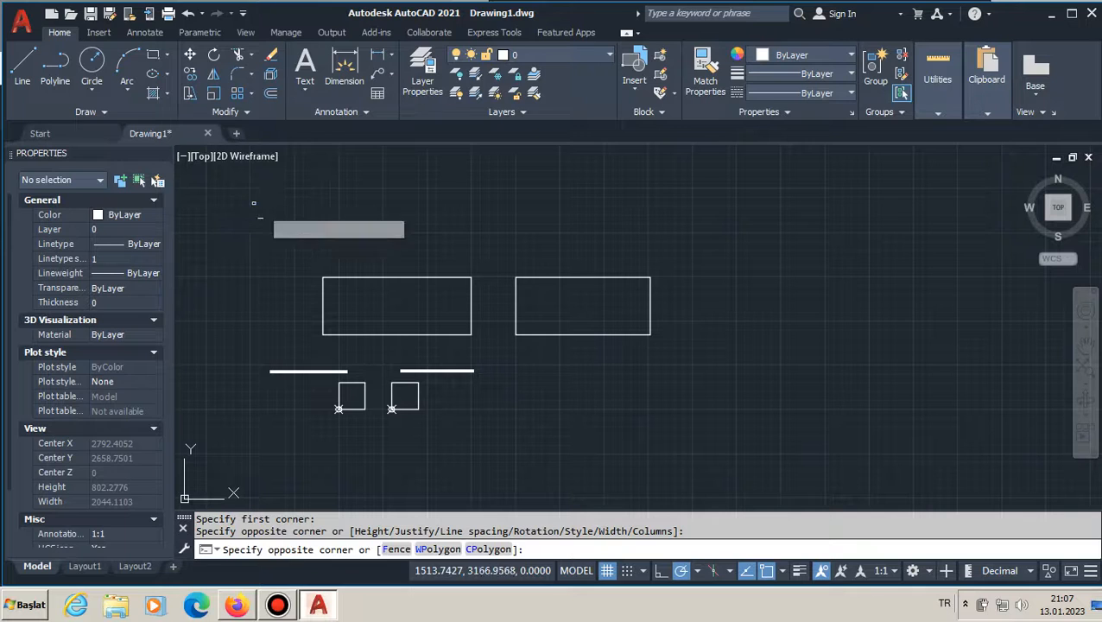
Move the new text label closer, to just above the top edge of the rectangle drawn with Line.
{"action": "left_click", "coordinate": [294, 235]}
{"action": "type", "text": "MO"}
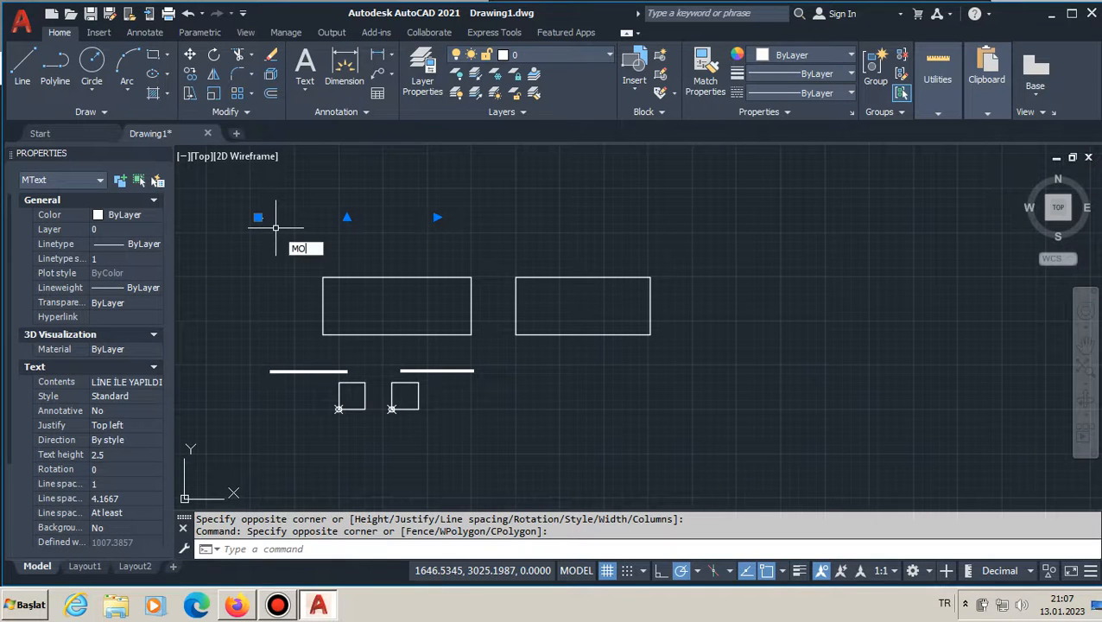
{"action": "type", "text": "V"}
{"action": "key", "text": "Return"}
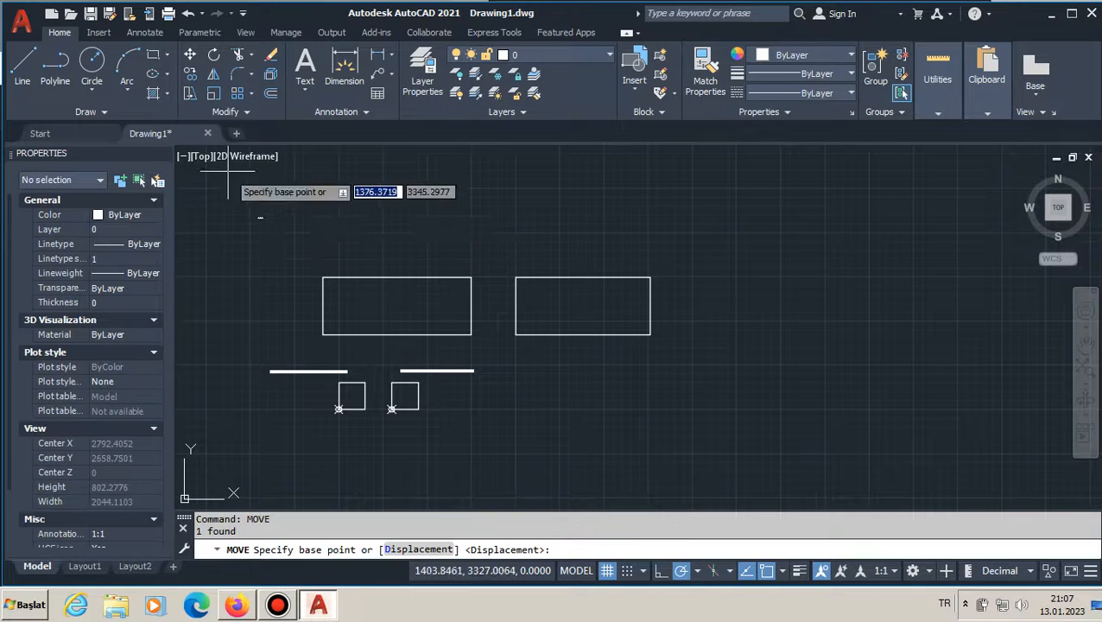
{"action": "left_click", "coordinate": [258, 217]}
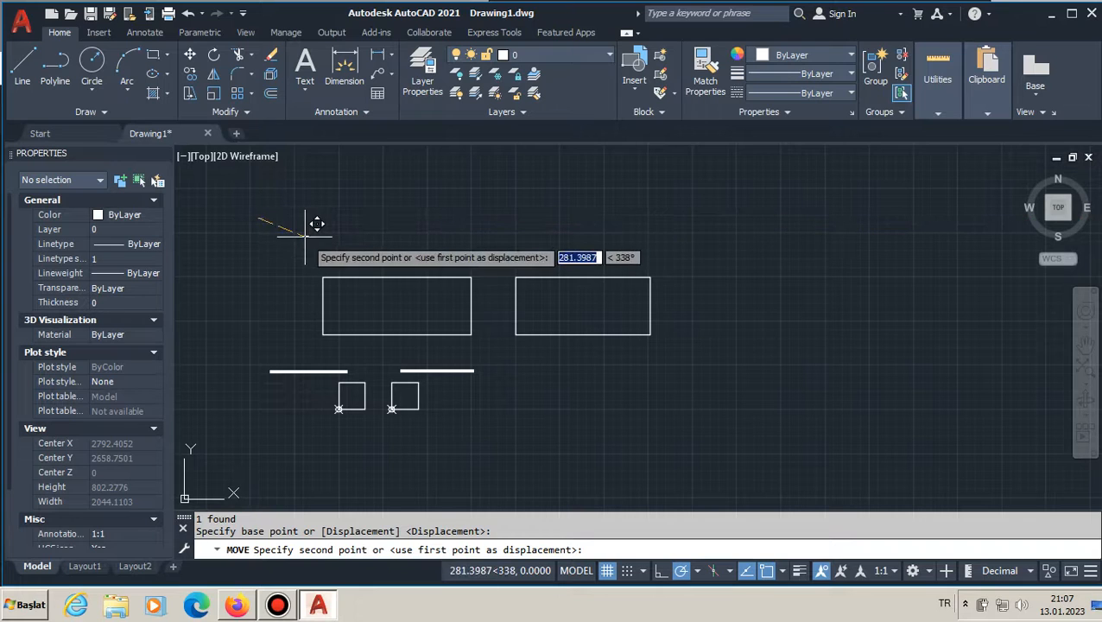
{"action": "left_click", "coordinate": [350, 249]}
{"action": "scroll", "coordinate": [372, 266], "scroll_direction": "up", "scroll_amount": 2}
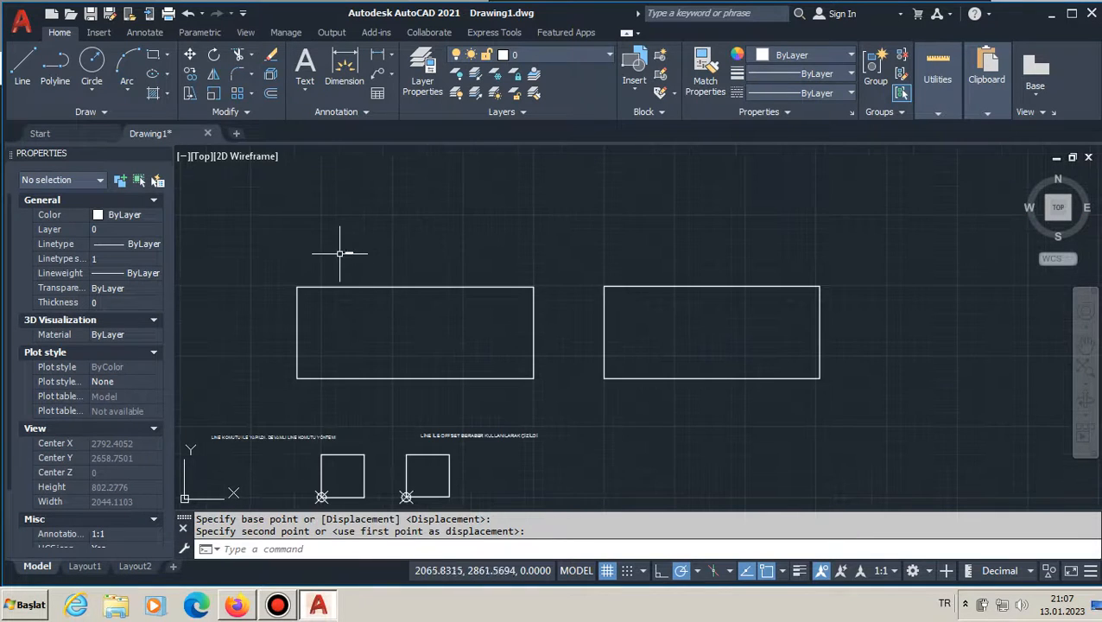
Scale up the "LİNE İLE YAPILDI" label from a base point beside it to a text height of about 43.
{"action": "key", "text": "Escape"}
{"action": "type", "text": "SCAL"}
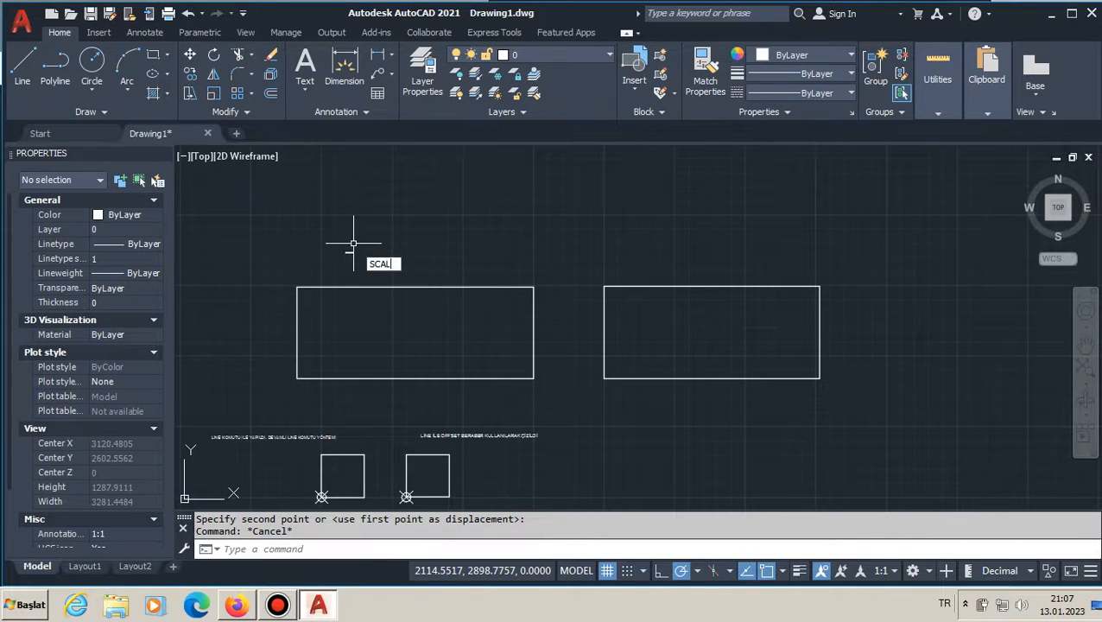
{"action": "type", "text": "E"}
{"action": "key", "text": "Return"}
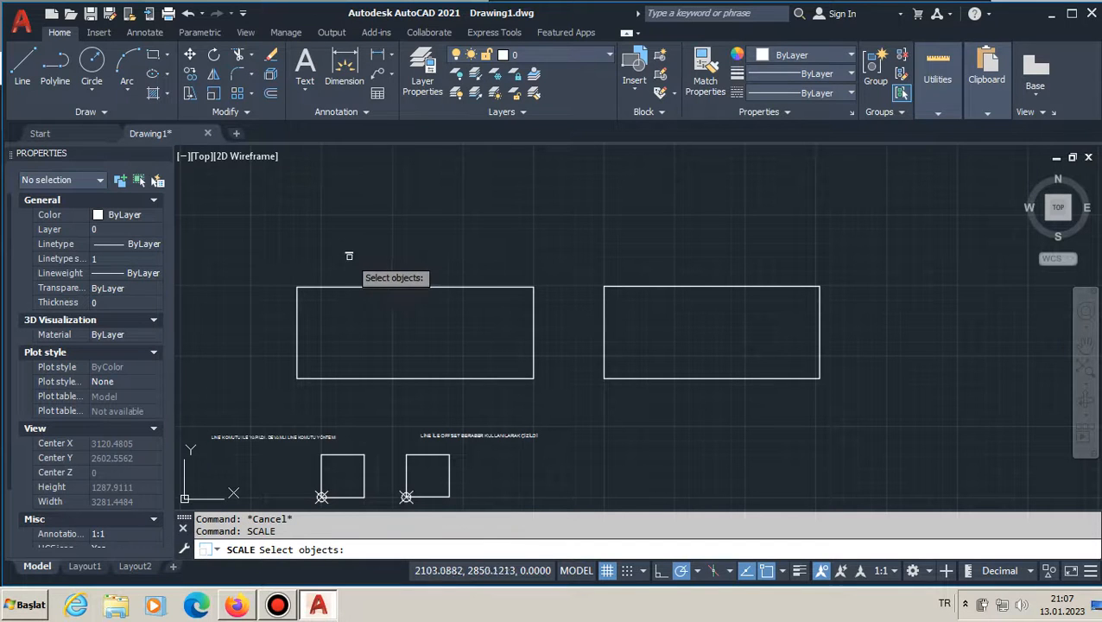
{"action": "key", "text": "Return"}
{"action": "left_click", "coordinate": [356, 247]}
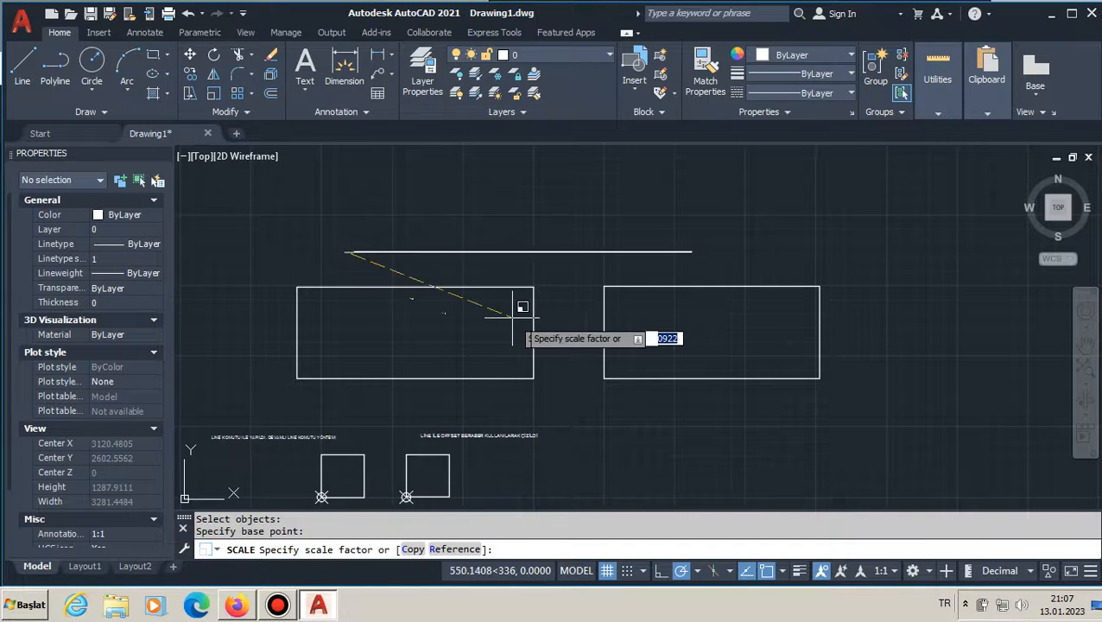
{"action": "scroll", "coordinate": [536, 318], "scroll_direction": "down", "scroll_amount": 5}
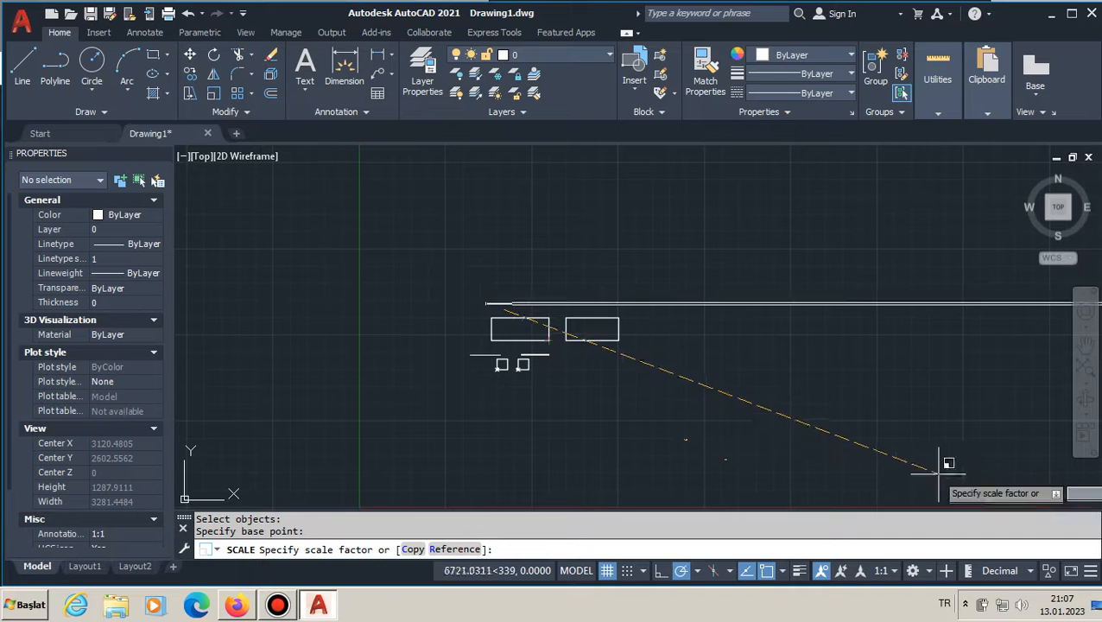
{"action": "middle_click_drag", "start_coordinate": [882, 442], "coordinate": [837, 422]}
{"action": "scroll", "coordinate": [837, 422], "scroll_direction": "down", "scroll_amount": 2}
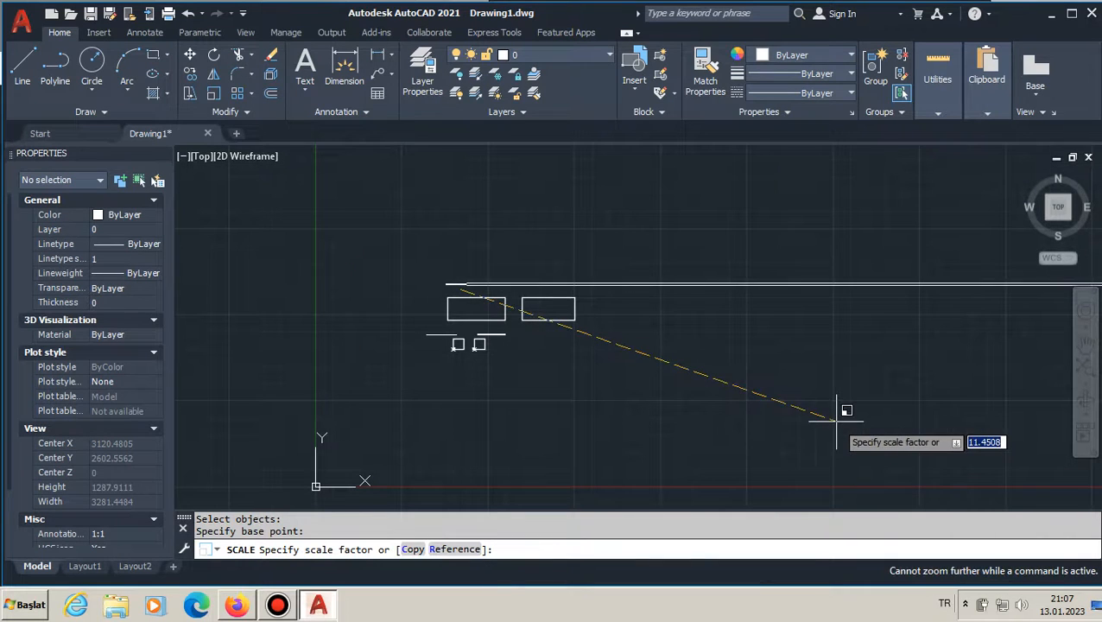
{"action": "left_click", "coordinate": [1035, 459]}
{"action": "key", "text": "Escape"}
{"action": "key", "text": "Escape"}
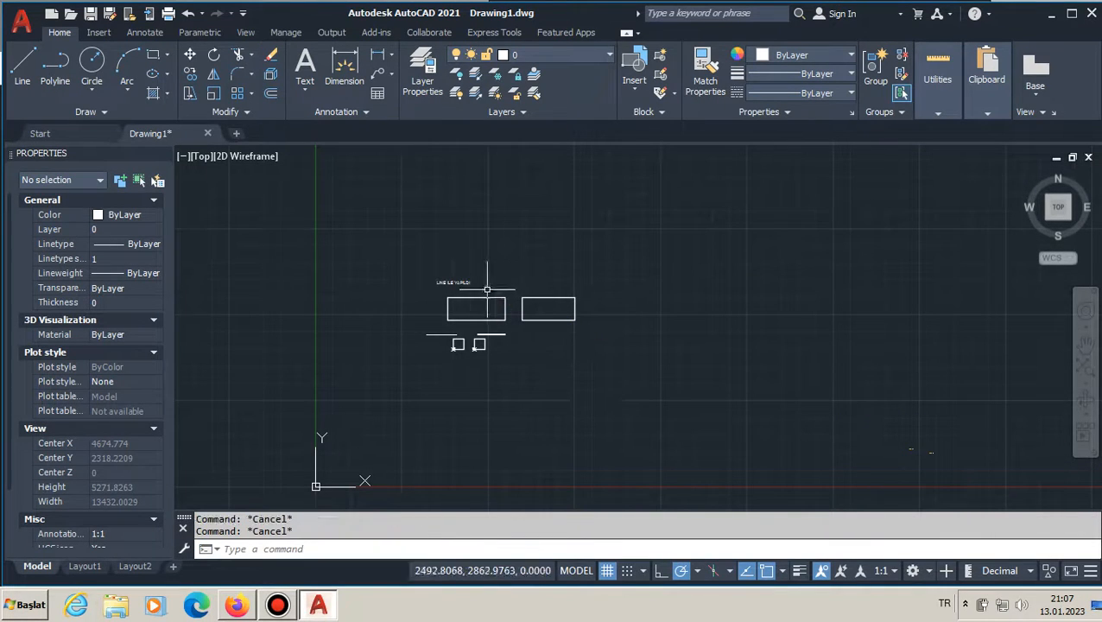
Copy the "LİNE İLE YAPILDI" label and paste the copy above the polyline rectangle.
{"action": "scroll", "coordinate": [455, 290], "scroll_direction": "up", "scroll_amount": 5}
{"action": "left_click", "coordinate": [398, 247]}
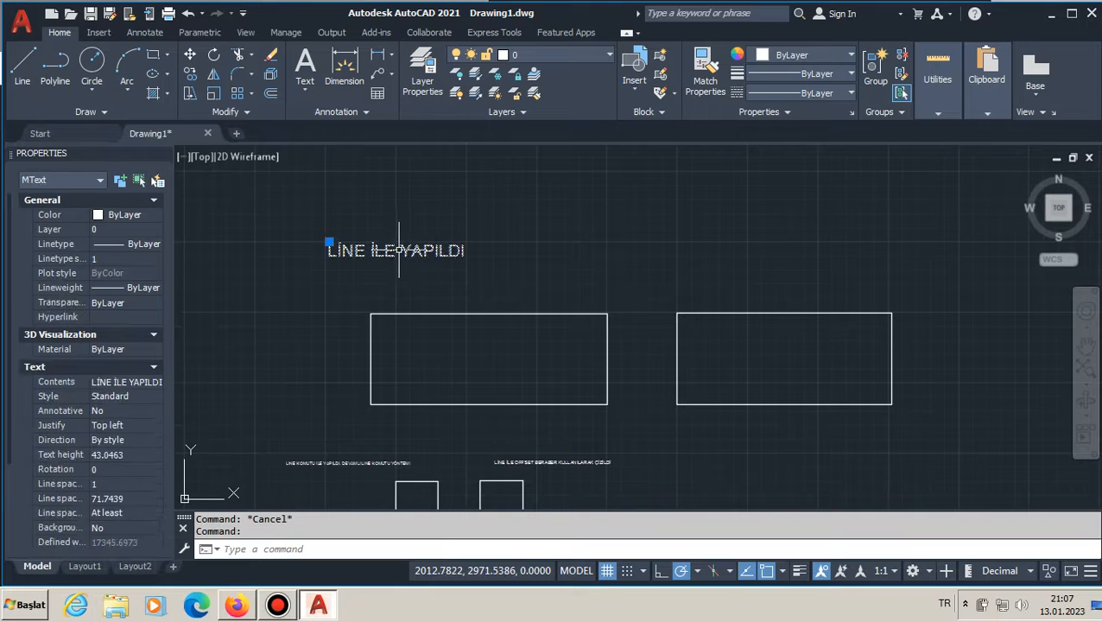
{"action": "key", "text": "ctrl+c"}
{"action": "left_click", "coordinate": [753, 251]}
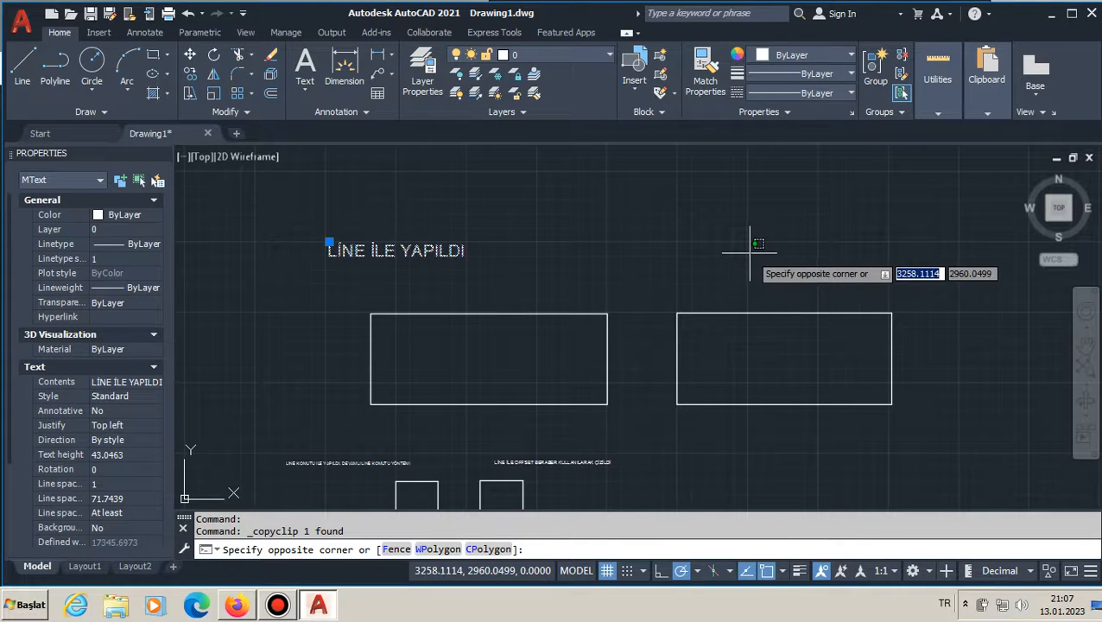
{"action": "key", "text": "Escape"}
{"action": "key", "text": "ctrl+v"}
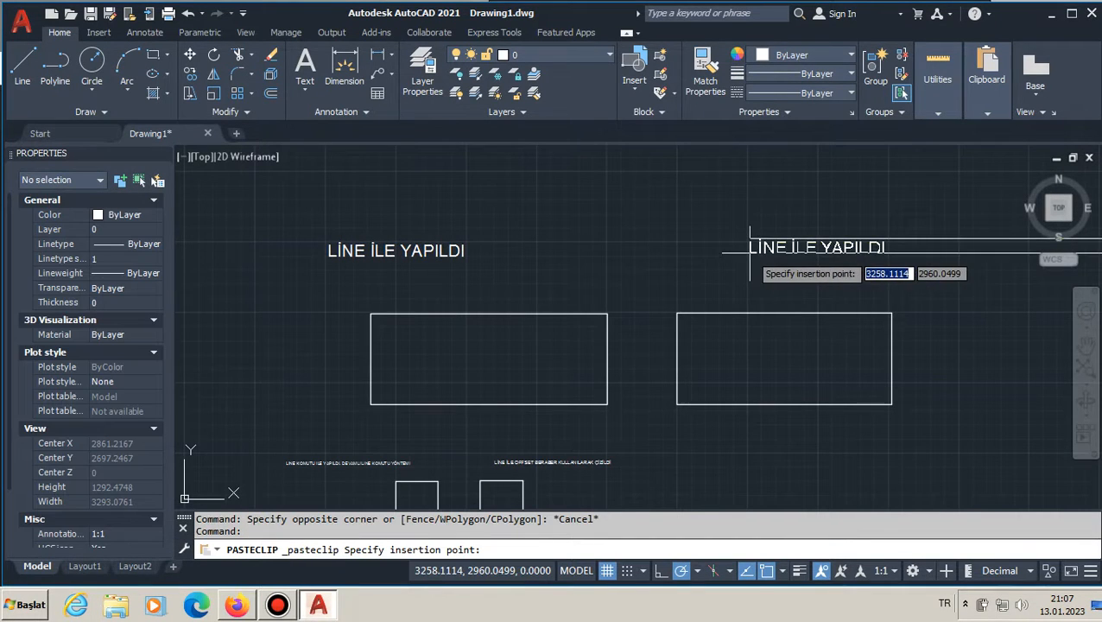
{"action": "key", "text": "Escape"}
Change the label above the polyline rectangle to "POLYLİNE İLE YAPILDI" on a single line.
{"action": "left_click", "coordinate": [700, 257]}
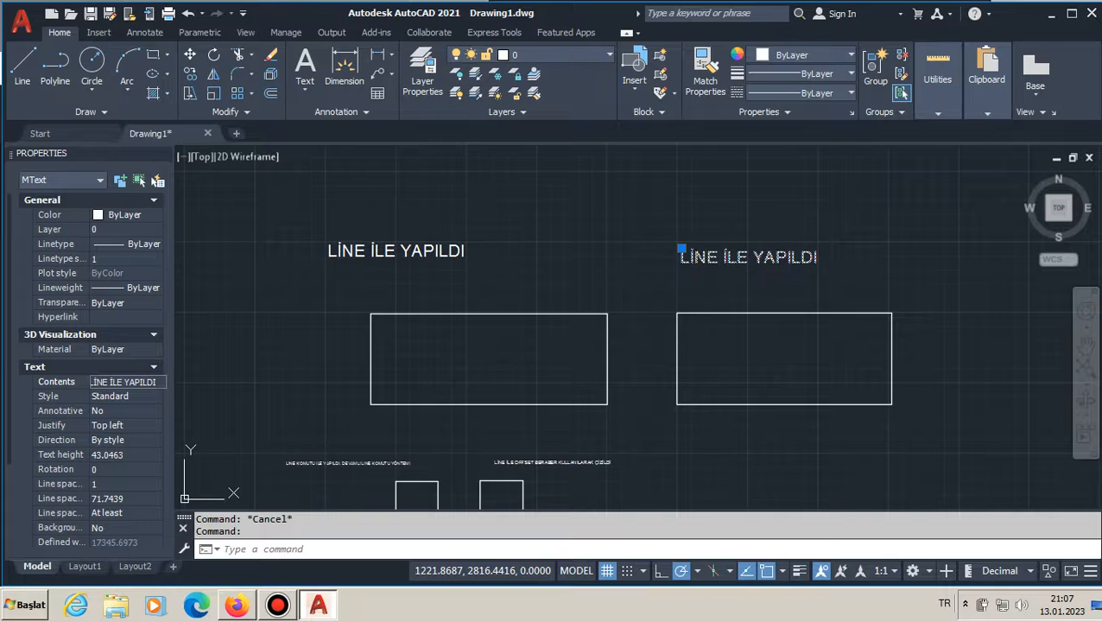
{"action": "double_click", "coordinate": [685, 255]}
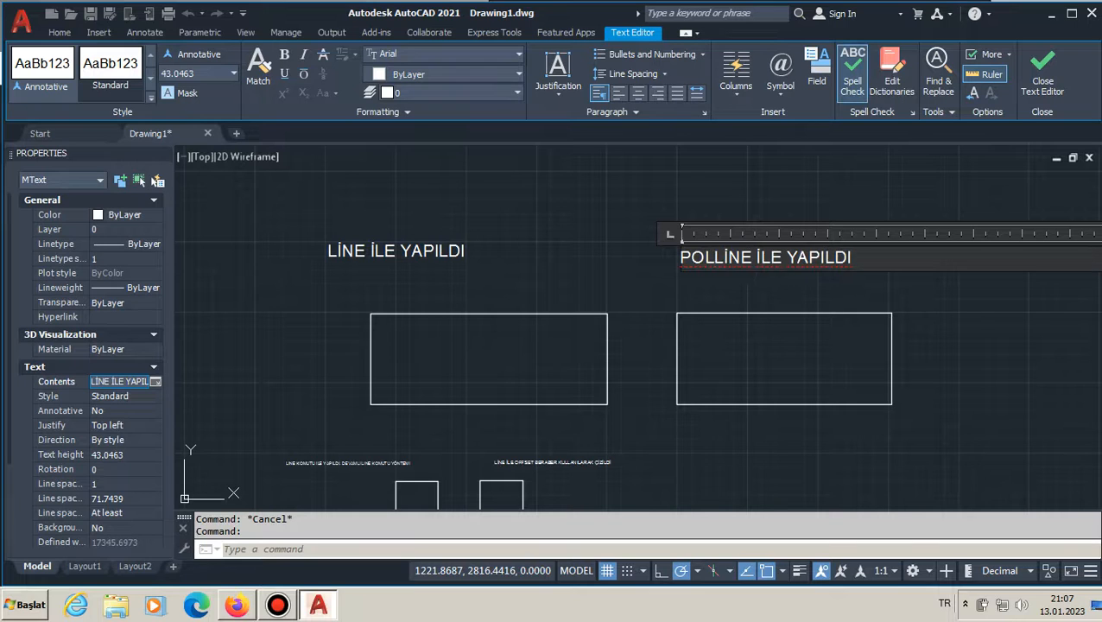
{"action": "key", "text": "Return"}
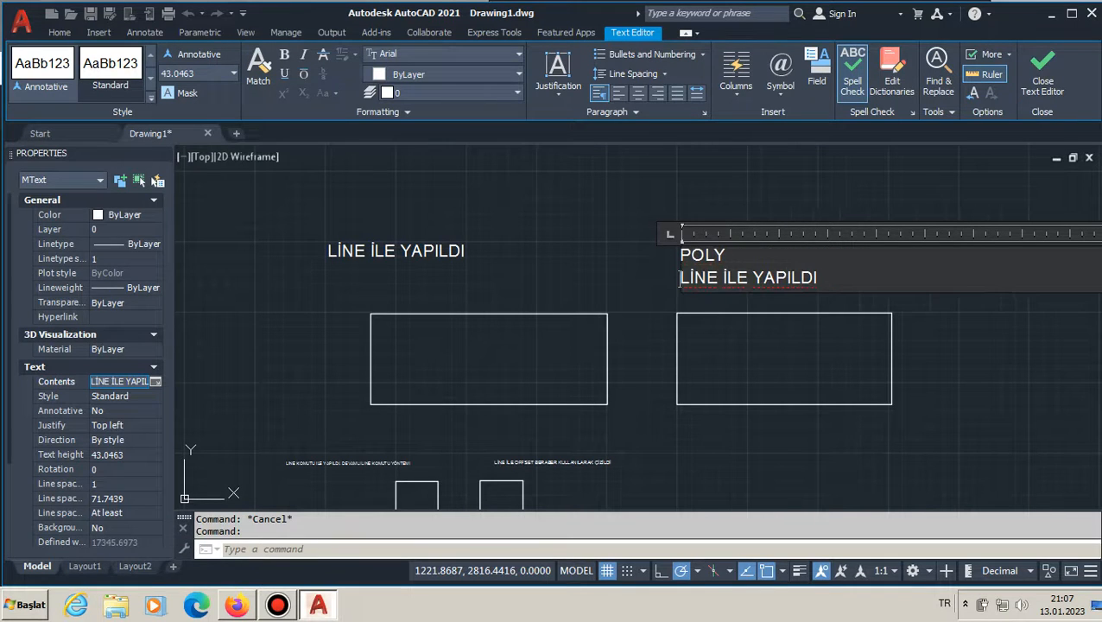
{"action": "key", "text": "BackSpace"}
{"action": "key", "text": "Escape"}
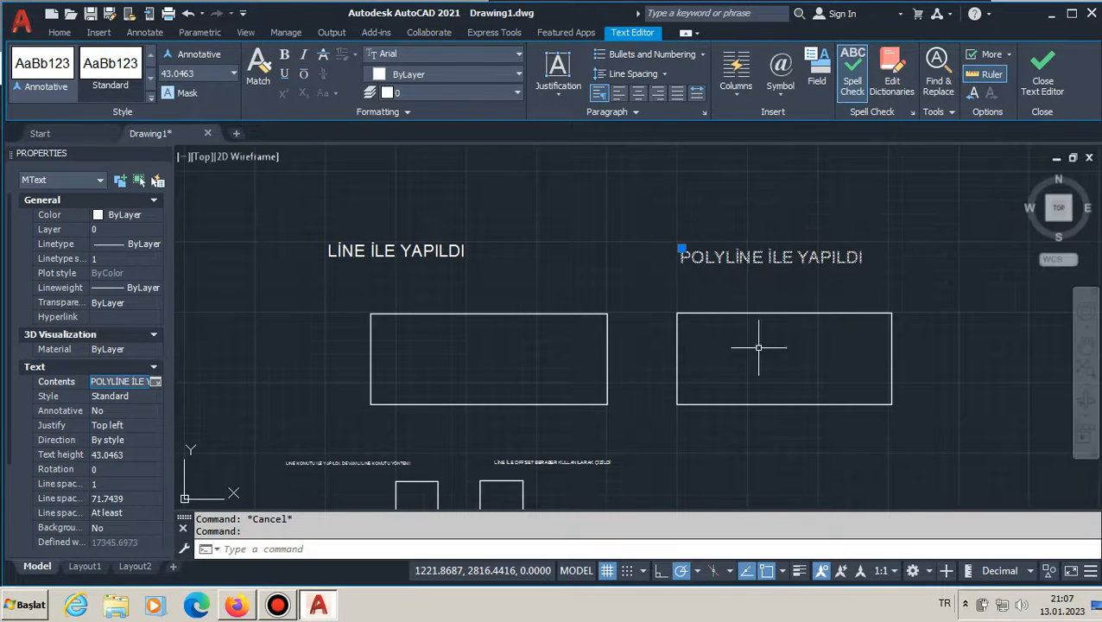
{"action": "middle_click_drag", "start_coordinate": [591, 282], "coordinate": [623, 248]}
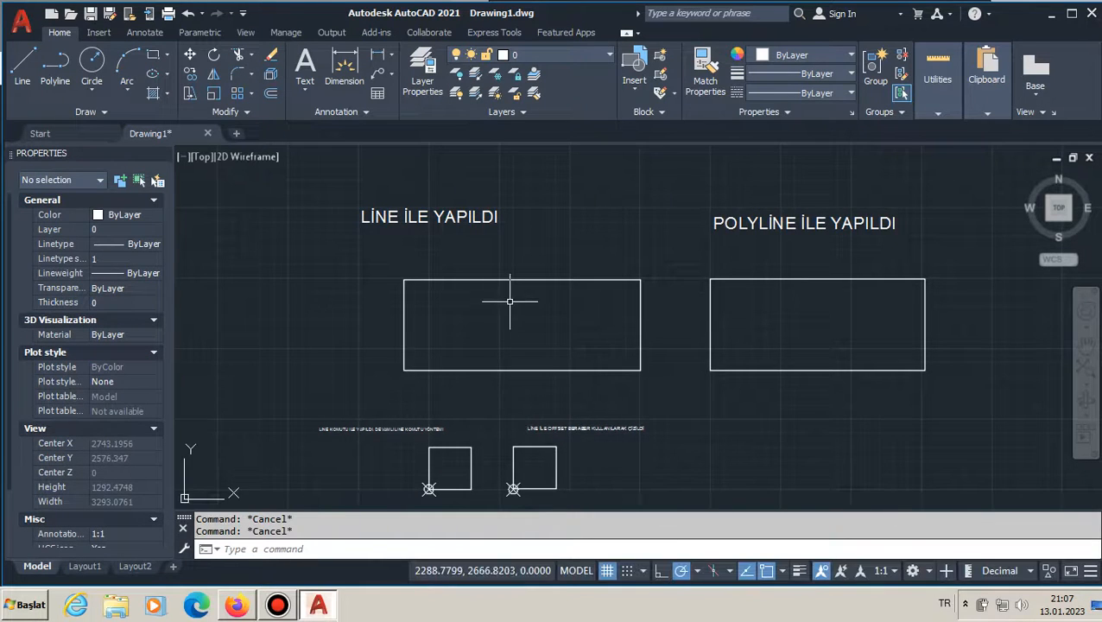
Compare how the Line rectangle's top edge and the polyline rectangle select, and clear the selection.
{"action": "middle_click_drag", "start_coordinate": [509, 310], "coordinate": [495, 339]}
{"action": "left_click", "coordinate": [567, 306]}
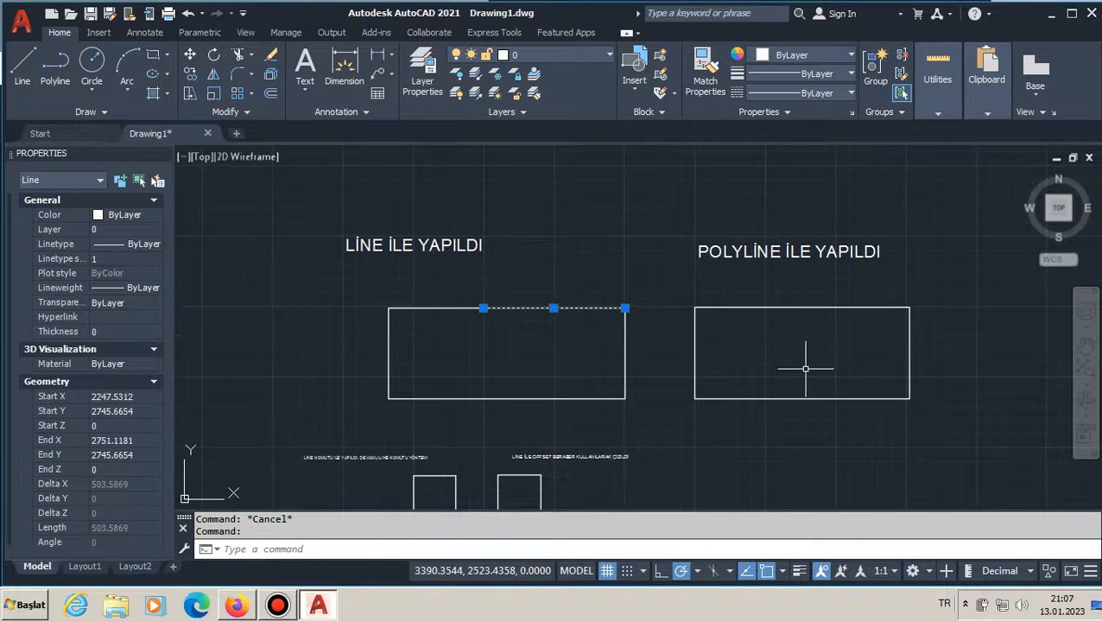
{"action": "left_click", "coordinate": [778, 308]}
{"action": "key", "text": "Escape"}
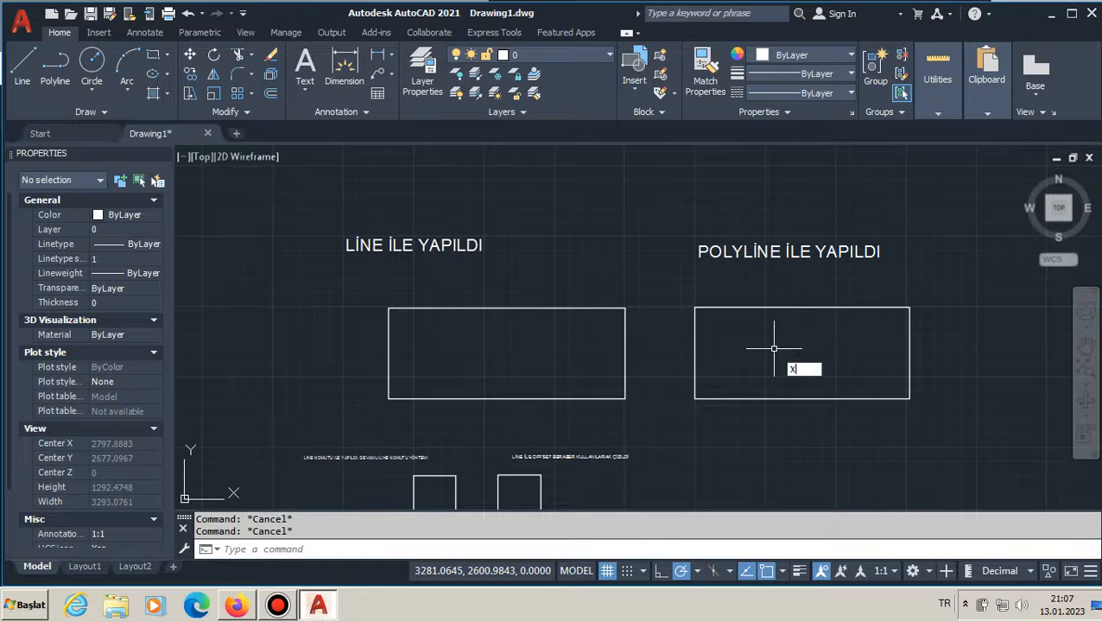
{"action": "key", "text": "Return"}
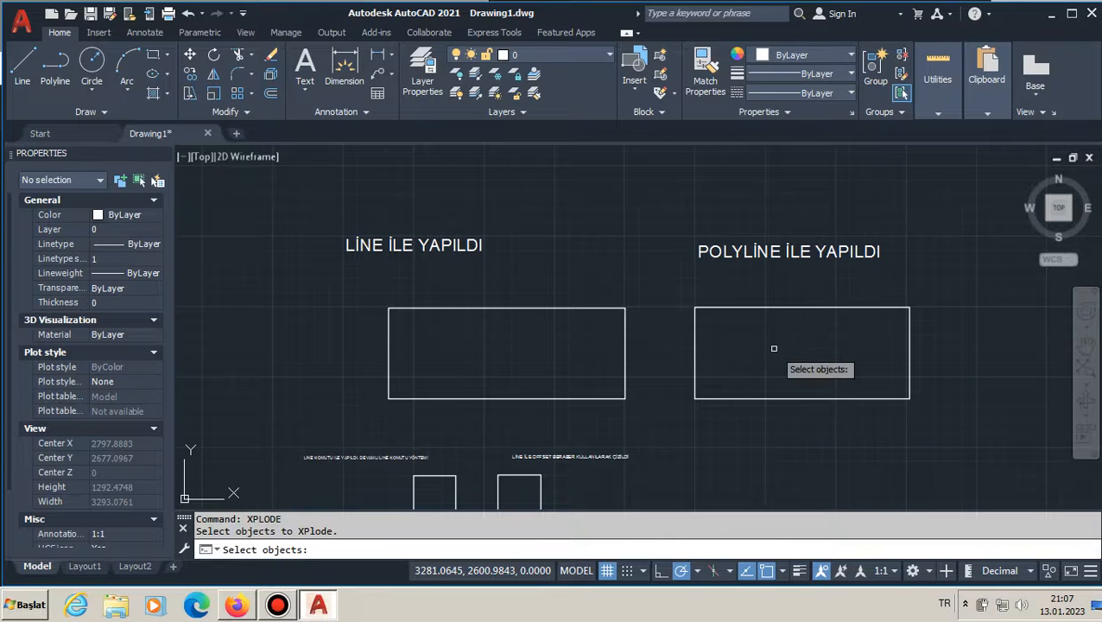
{"action": "left_click", "coordinate": [761, 306]}
{"action": "key", "text": "Return"}
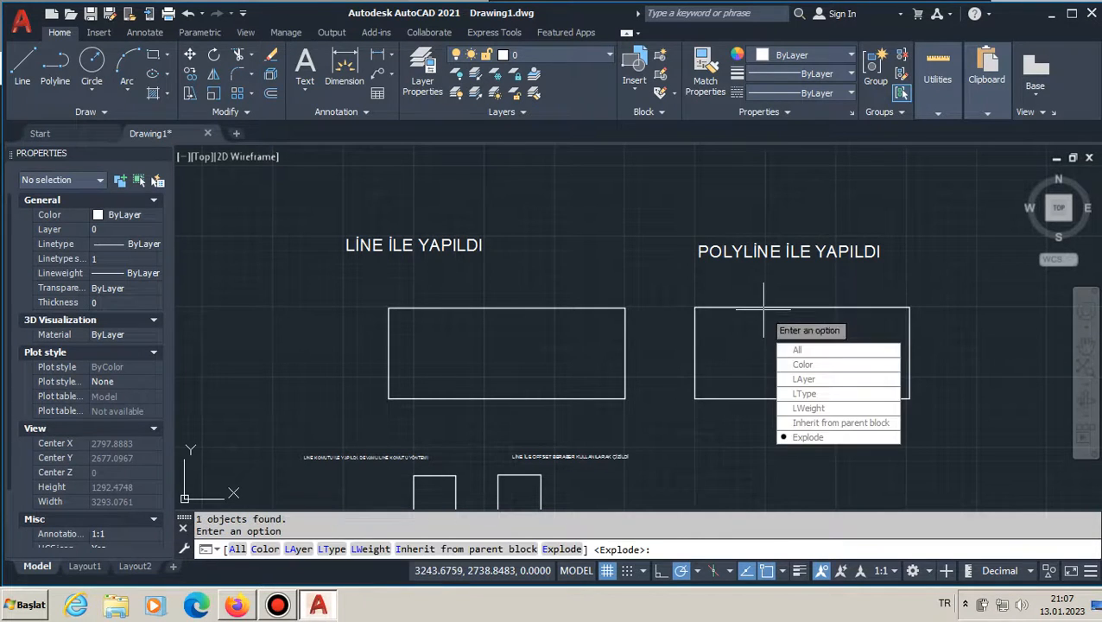
{"action": "key", "text": "Down"}
{"action": "key", "text": "Return"}
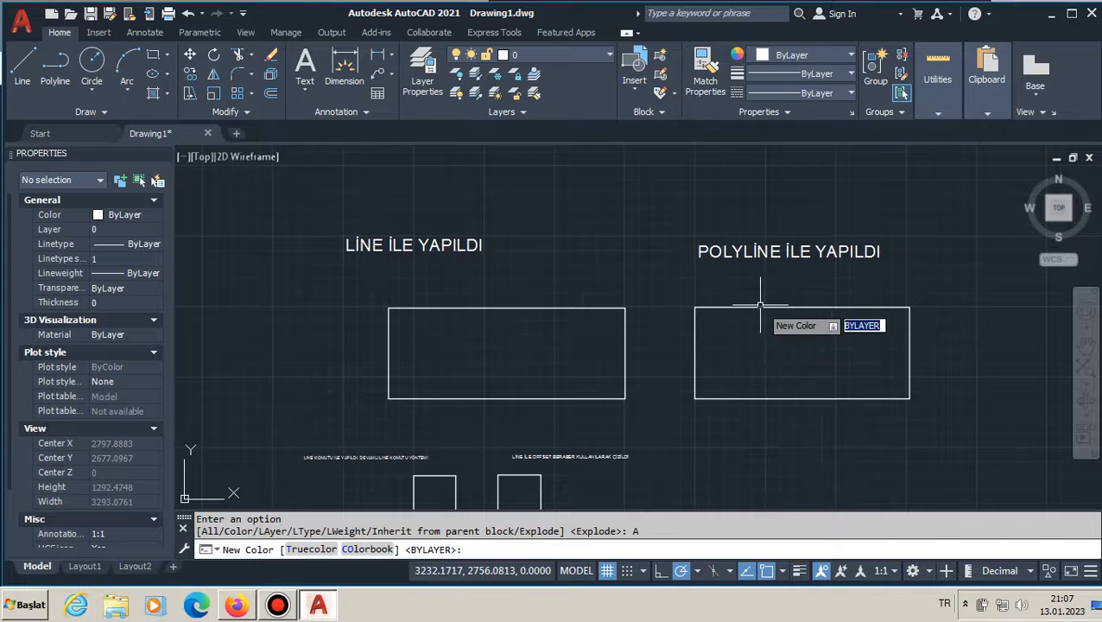
{"action": "key", "text": "Escape"}
Explode the rectangle below the "POLYLİNE İLE YAPILDI" label into separate lines.
{"action": "left_click", "coordinate": [752, 307]}
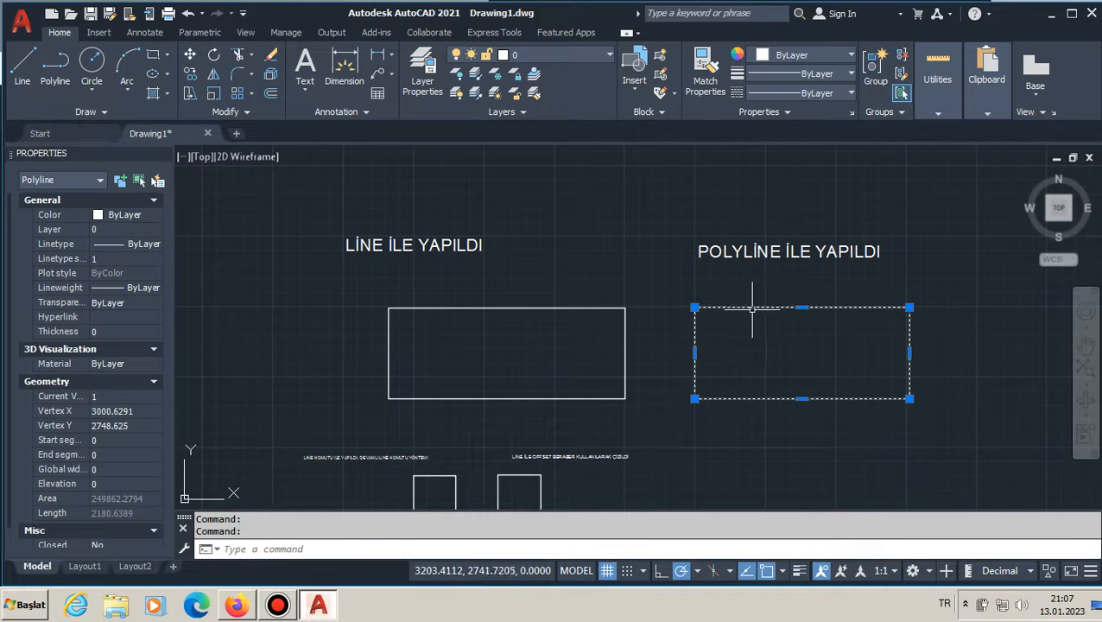
{"action": "type", "text": "p"}
{"action": "key", "text": "BackSpace"}
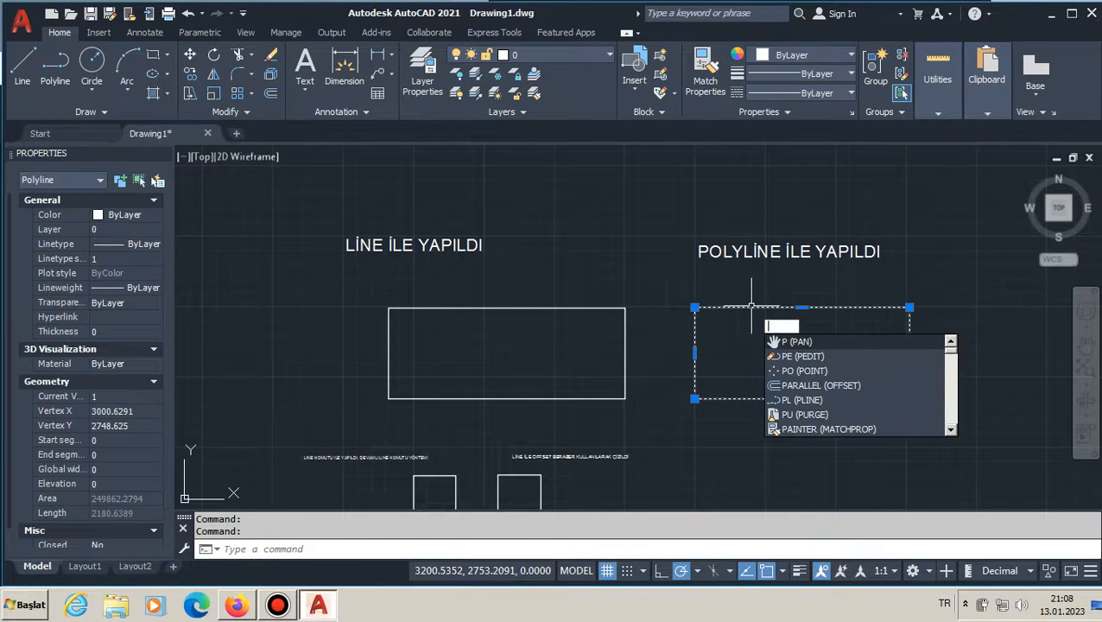
{"action": "type", "text": "e"}
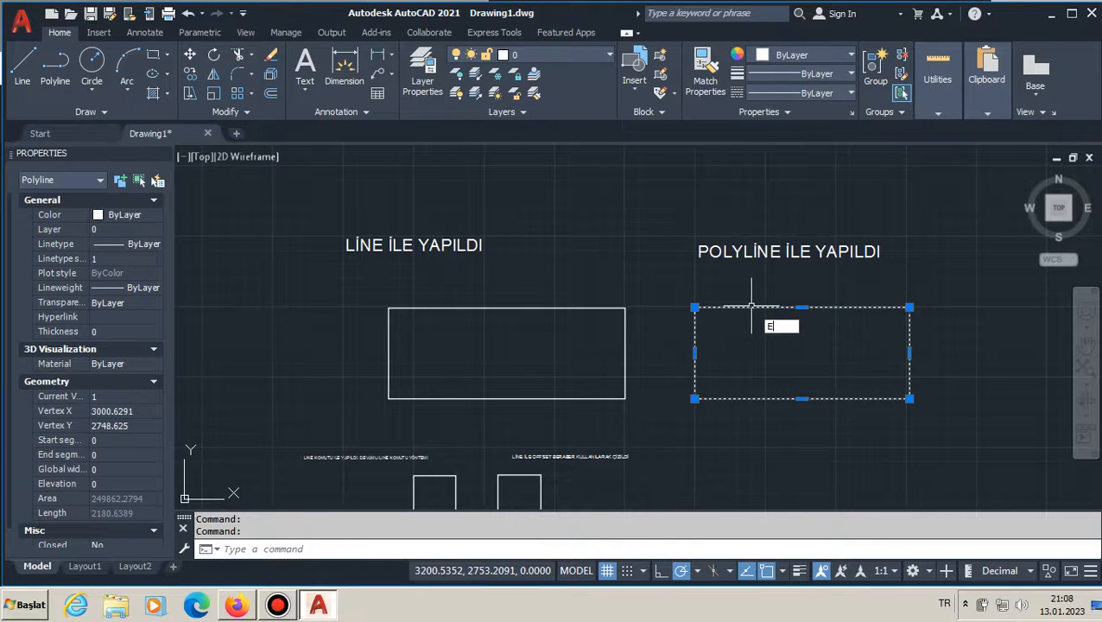
{"action": "type", "text": "xplod"}
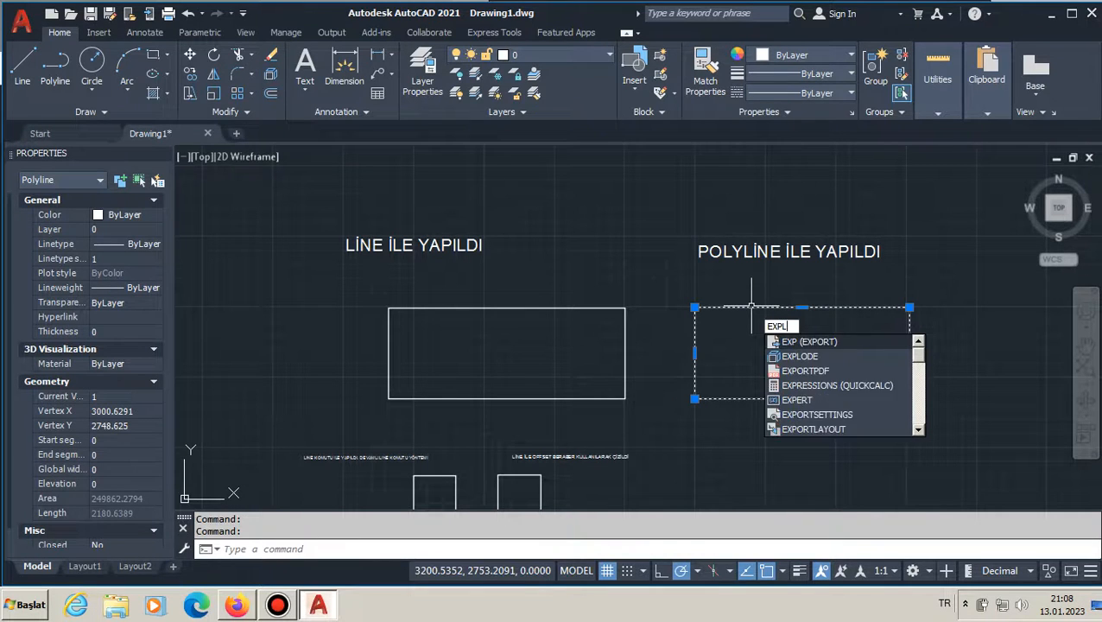
{"action": "key", "text": "Return"}
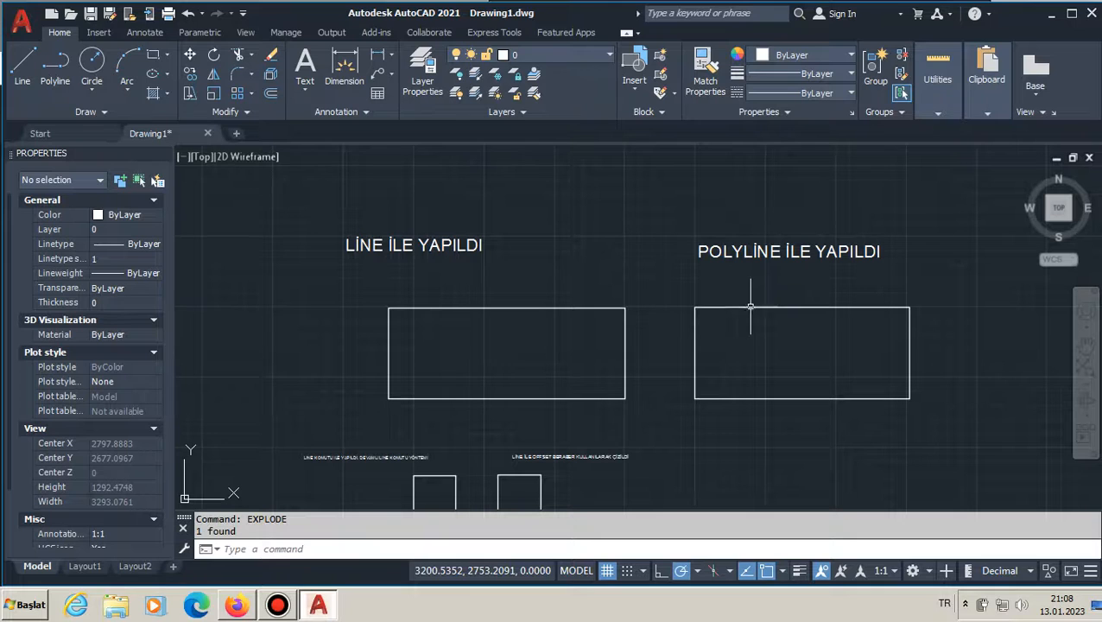
Check the edges of the exploded rectangle one by one to see whether each selects as a separate line.
{"action": "left_click", "coordinate": [754, 312]}
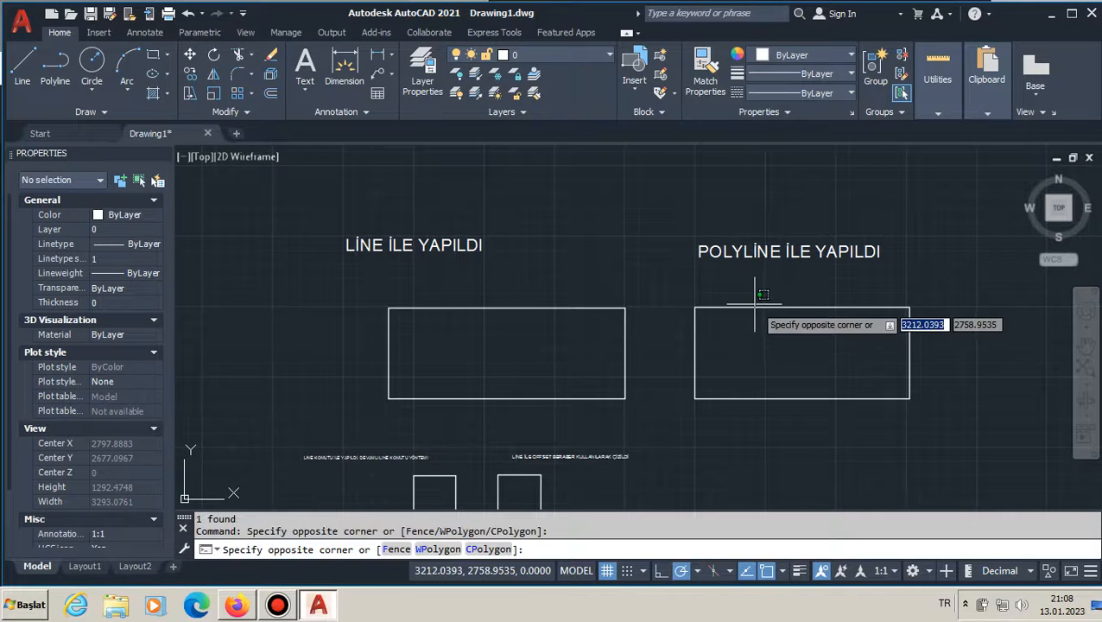
{"action": "left_click", "coordinate": [754, 307]}
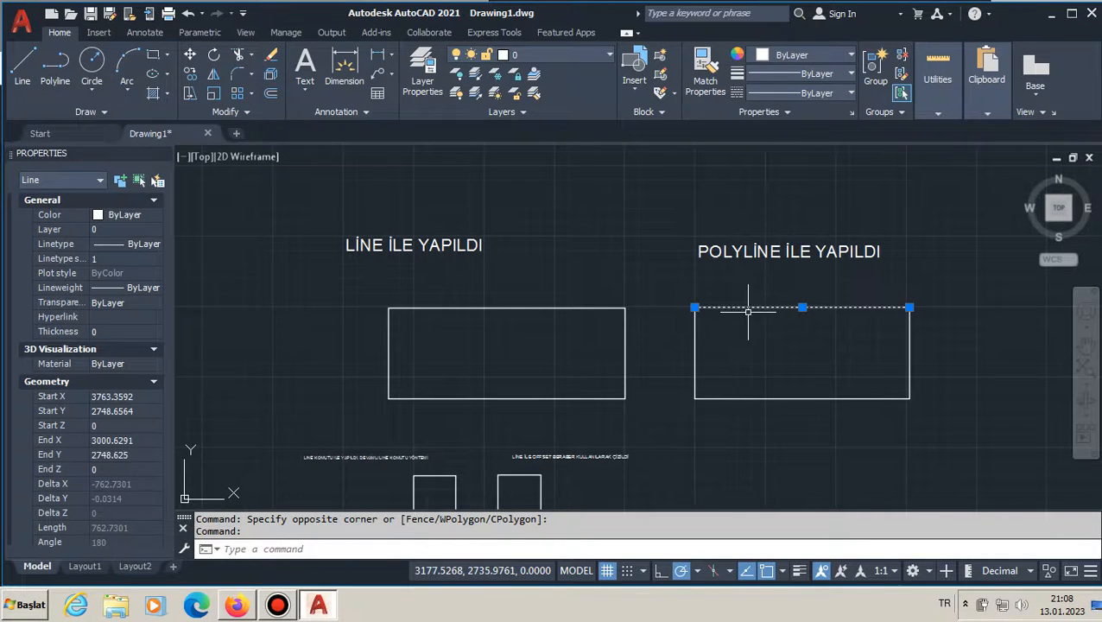
{"action": "left_click", "coordinate": [802, 395]}
{"action": "left_click", "coordinate": [803, 398]}
{"action": "key", "text": "Escape"}
{"action": "left_click", "coordinate": [700, 356]}
{"action": "left_click", "coordinate": [695, 356]}
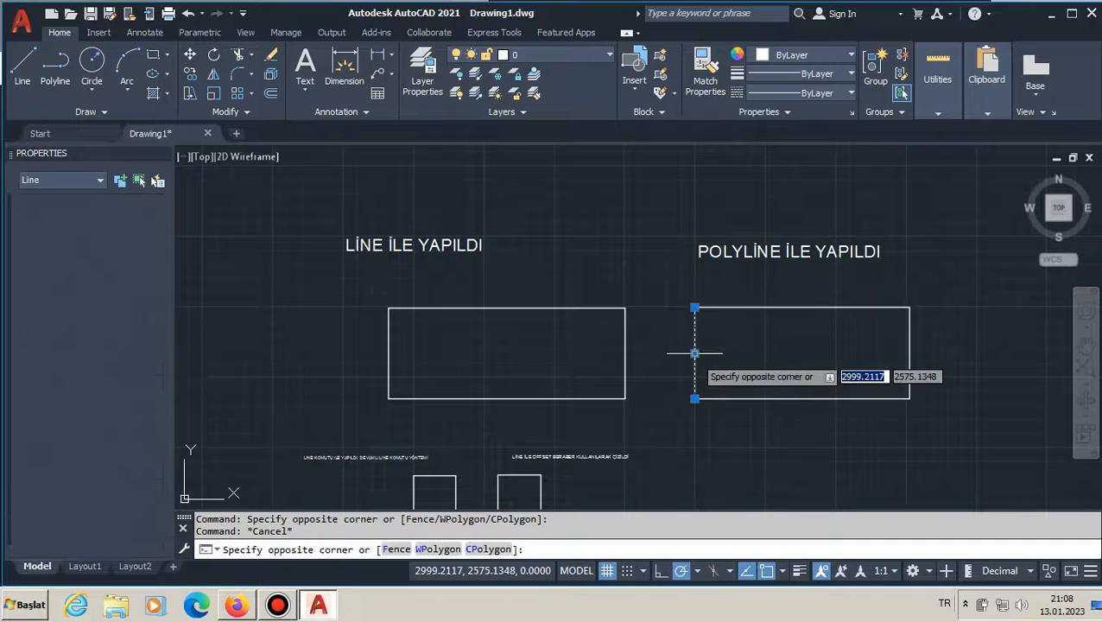
{"action": "key", "text": "Escape"}
Check how the right edge of the rectangle drawn with Line selects, and clear the selection.
{"action": "left_click", "coordinate": [615, 342]}
{"action": "left_click", "coordinate": [626, 342]}
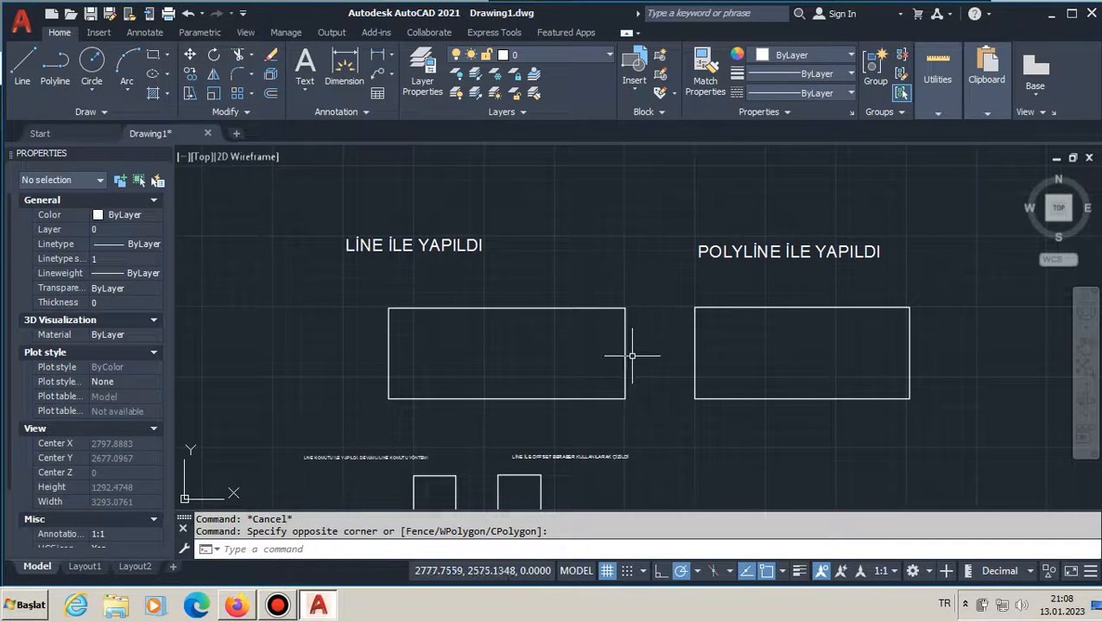
{"action": "left_click", "coordinate": [633, 356]}
{"action": "left_click", "coordinate": [614, 343]}
{"action": "key", "text": "Escape"}
{"action": "key", "text": "Escape"}
{"action": "scroll", "coordinate": [666, 345], "scroll_direction": "down", "scroll_amount": 2}
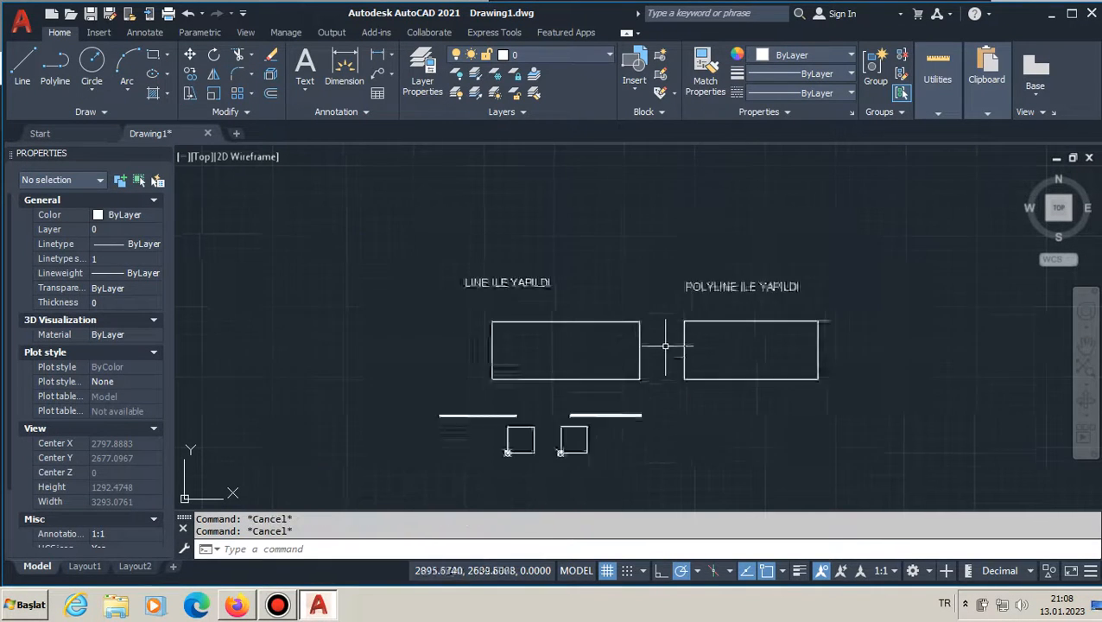
{"action": "scroll", "coordinate": [665, 345], "scroll_direction": "down", "scroll_amount": 1}
{"action": "left_click", "coordinate": [278, 604]}
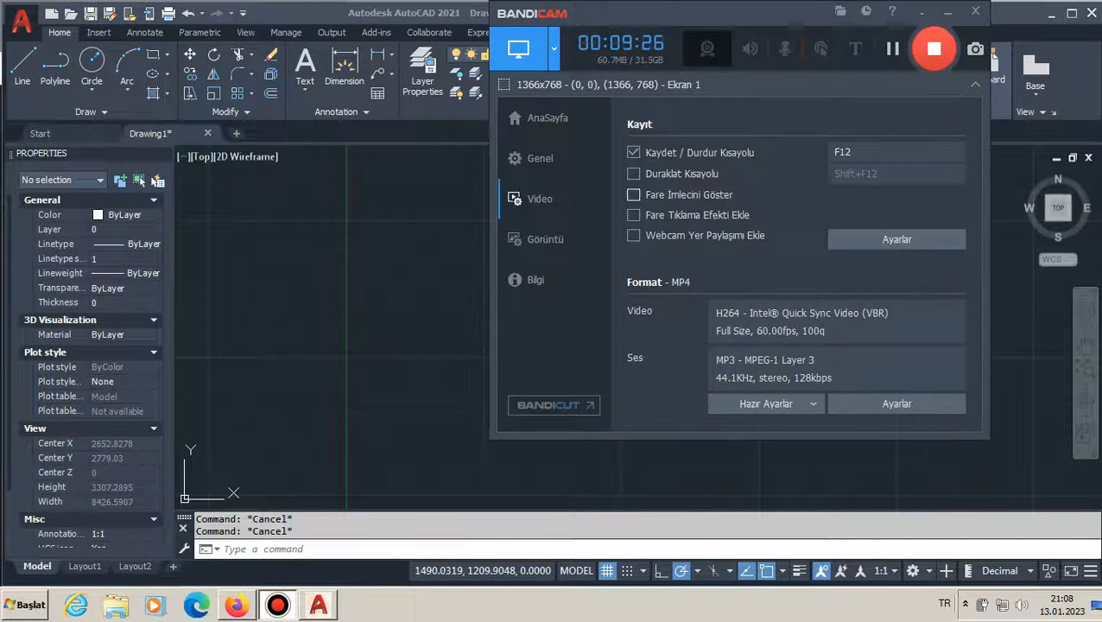